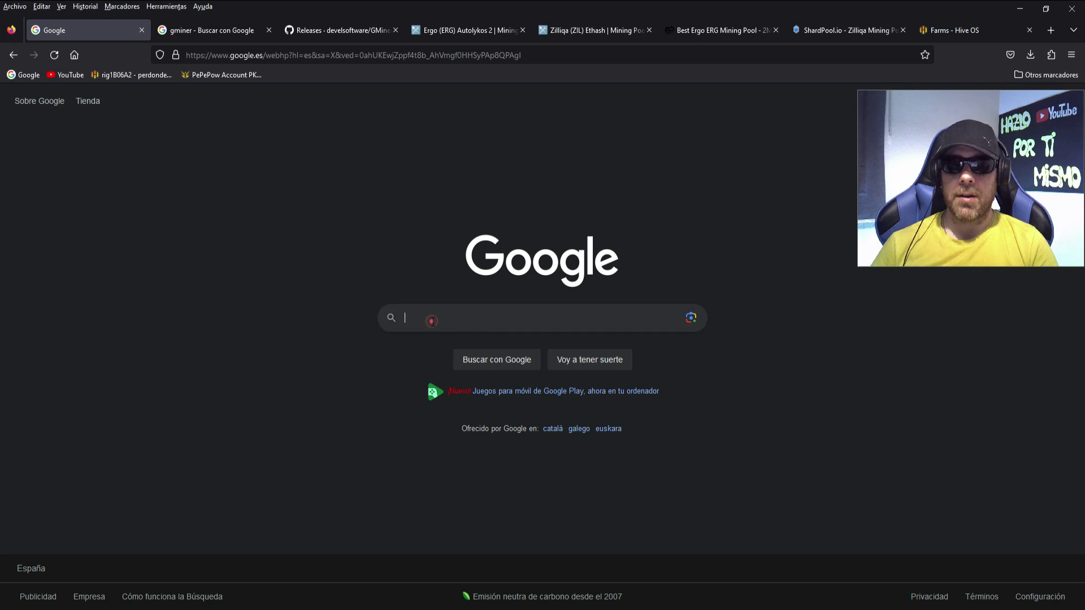
# Search Google for gminer and look through the results for the GMiner download sources.
pyautogui.write('gminer')
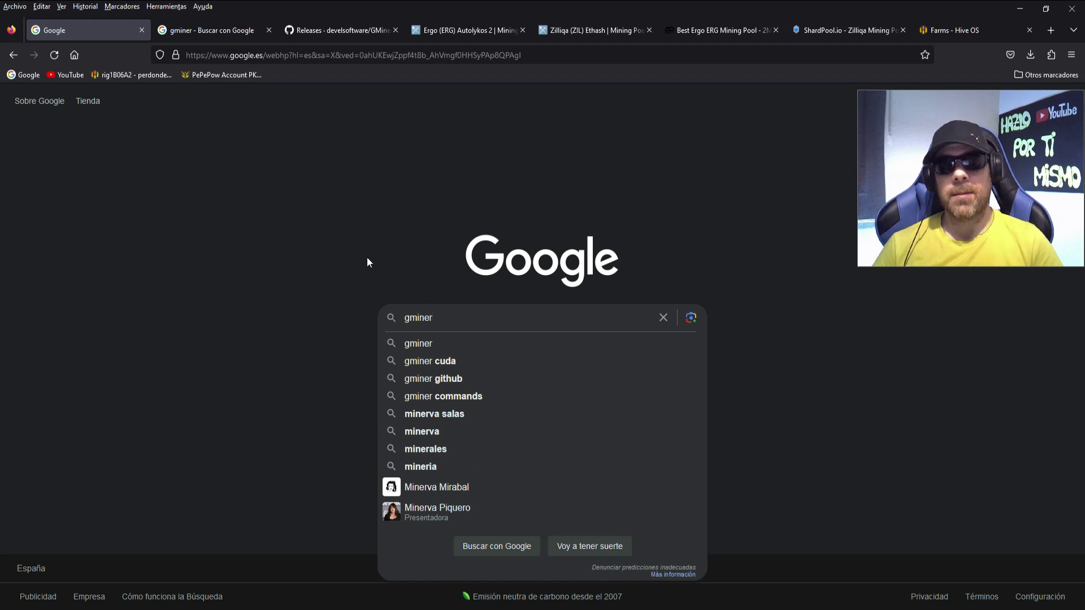
pyautogui.hotkey('ctrl', 'Tab')
pyautogui.click(58, 296)
pyautogui.scroll(-5, 384, 320)
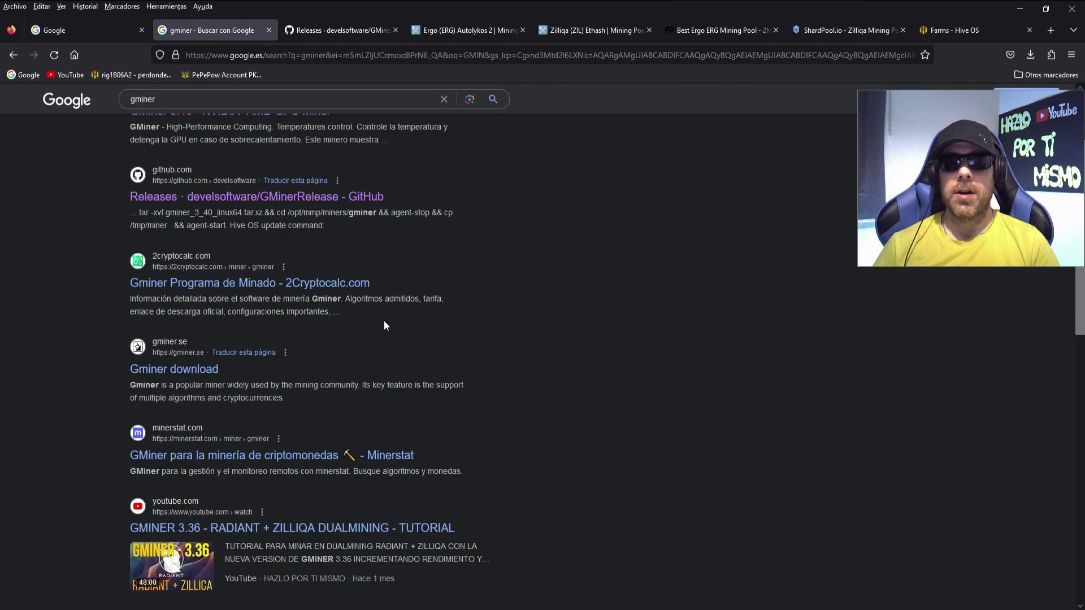
pyautogui.scroll(-1, 384, 326)
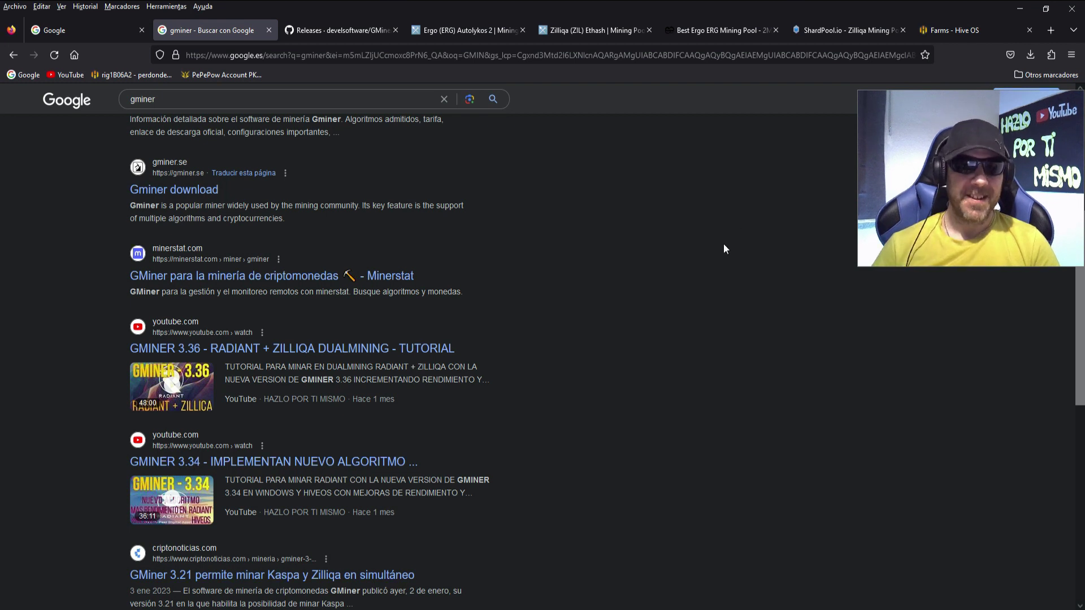
pyautogui.scroll(5, 642, 362)
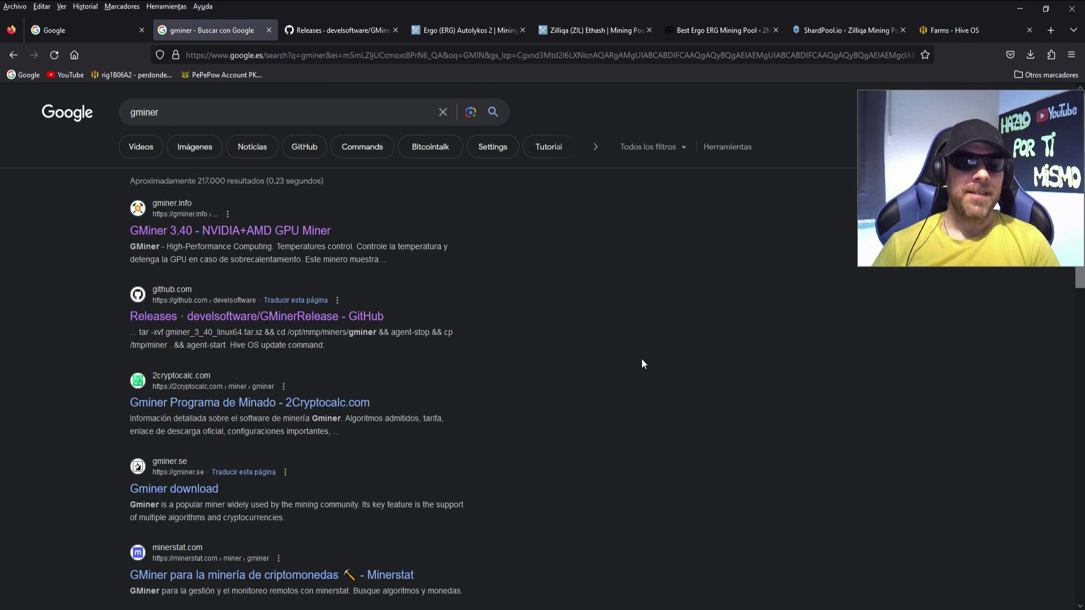
pyautogui.scroll(-3, 577, 312)
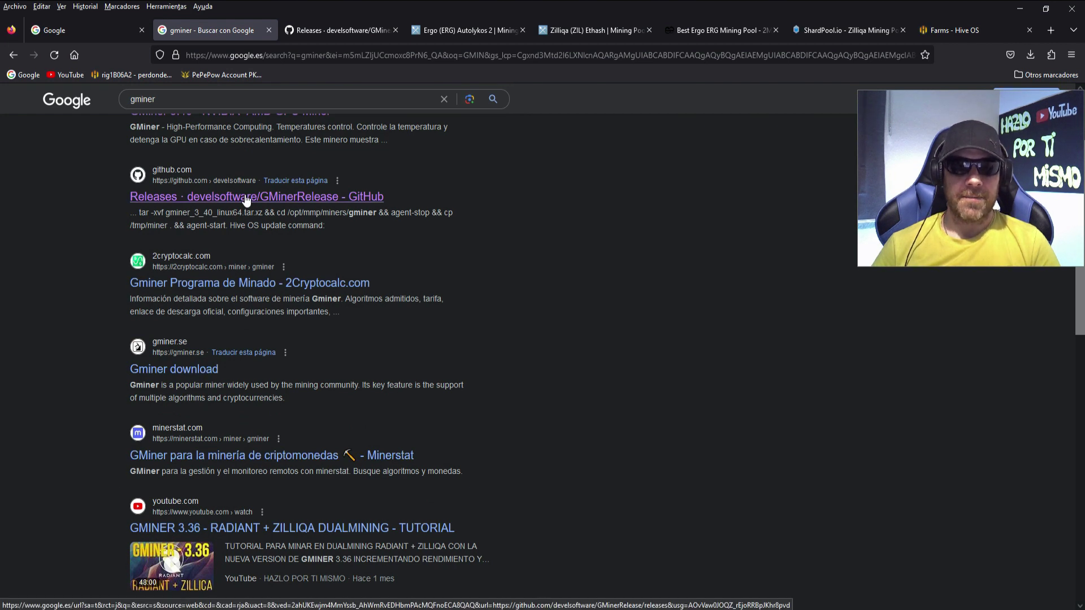
pyautogui.scroll(-3, 113, 484)
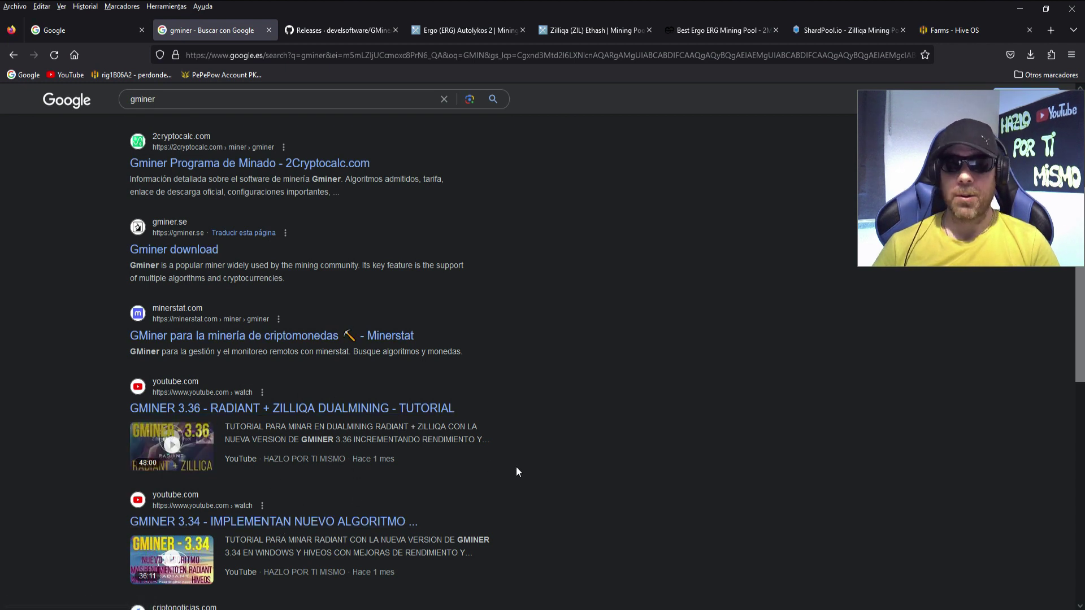
pyautogui.scroll(5, 516, 466)
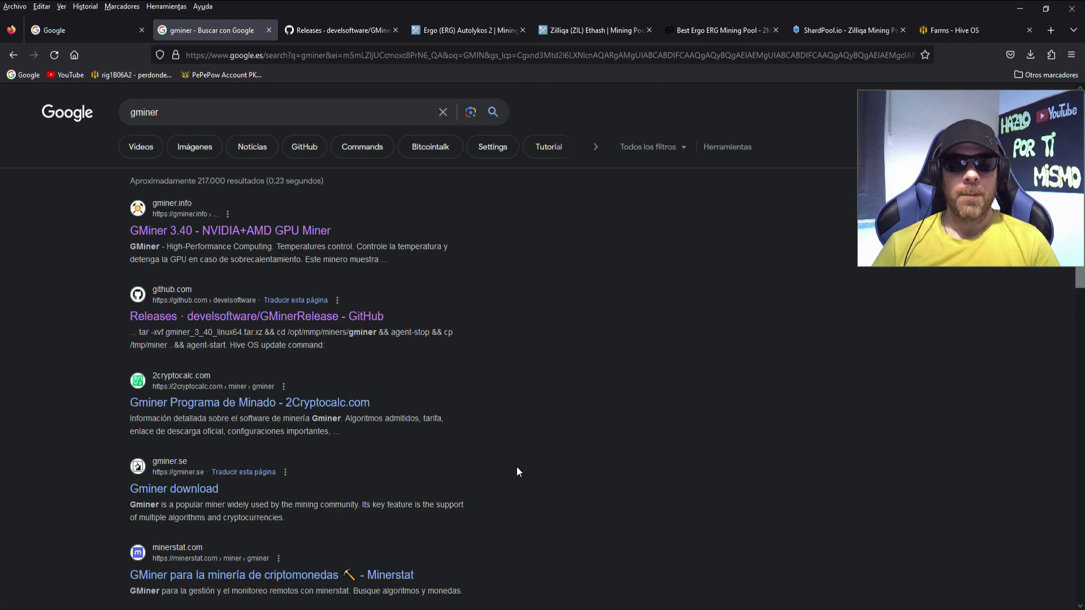
# Open the develsoftware GMinerRelease releases page on GitHub and review the 3.40 and 3.39 release notes and download files.
pyautogui.click(201, 316)
pyautogui.hotkey('ctrl', 'Tab')
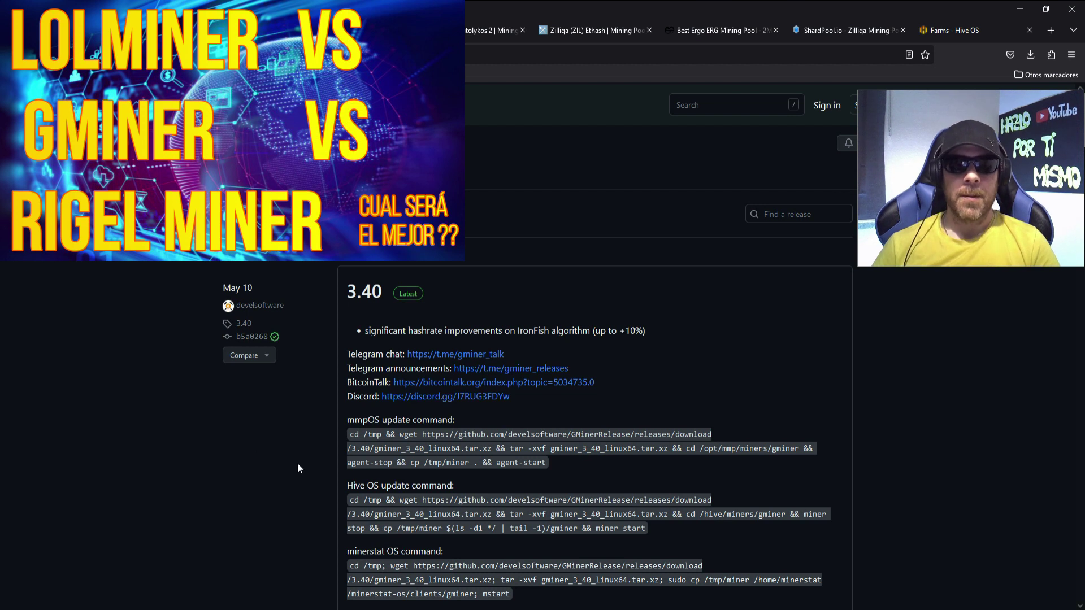
pyautogui.scroll(-3, 298, 463)
pyautogui.scroll(-1, 298, 464)
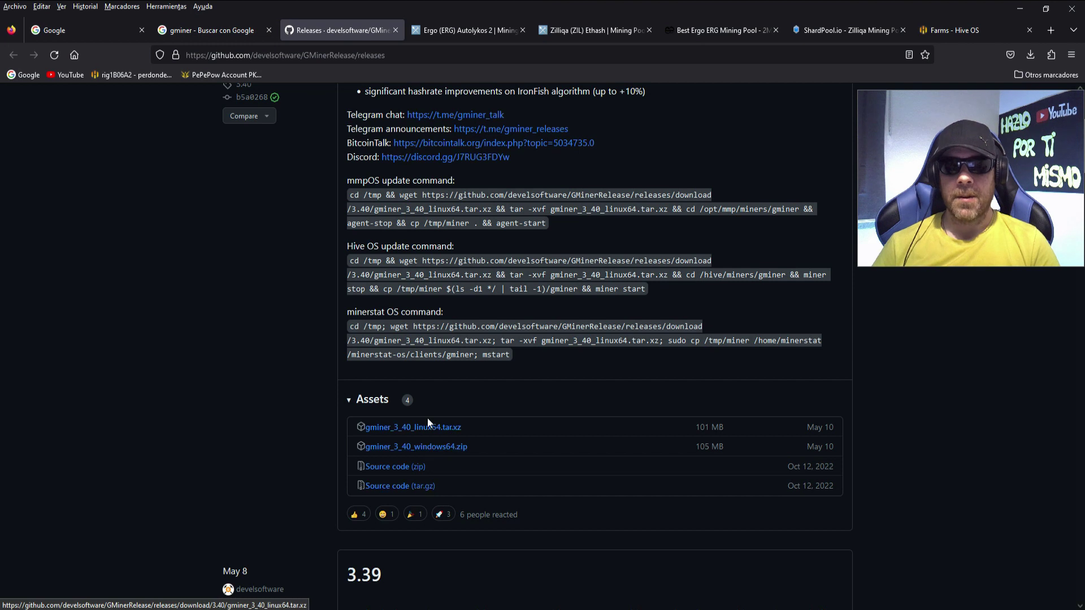
pyautogui.scroll(2, 300, 364)
pyautogui.moveTo(473, 210); pyautogui.dragTo(588, 212)
pyautogui.click(300, 356)
pyautogui.scroll(-6, 292, 378)
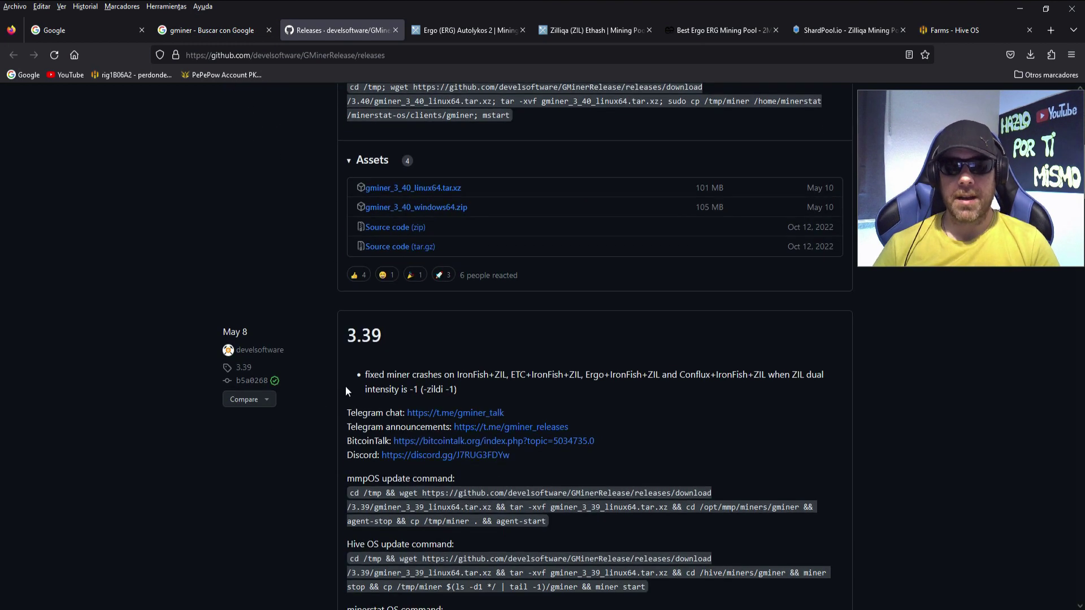
pyautogui.scroll(-4, 260, 513)
pyautogui.scroll(7, 265, 509)
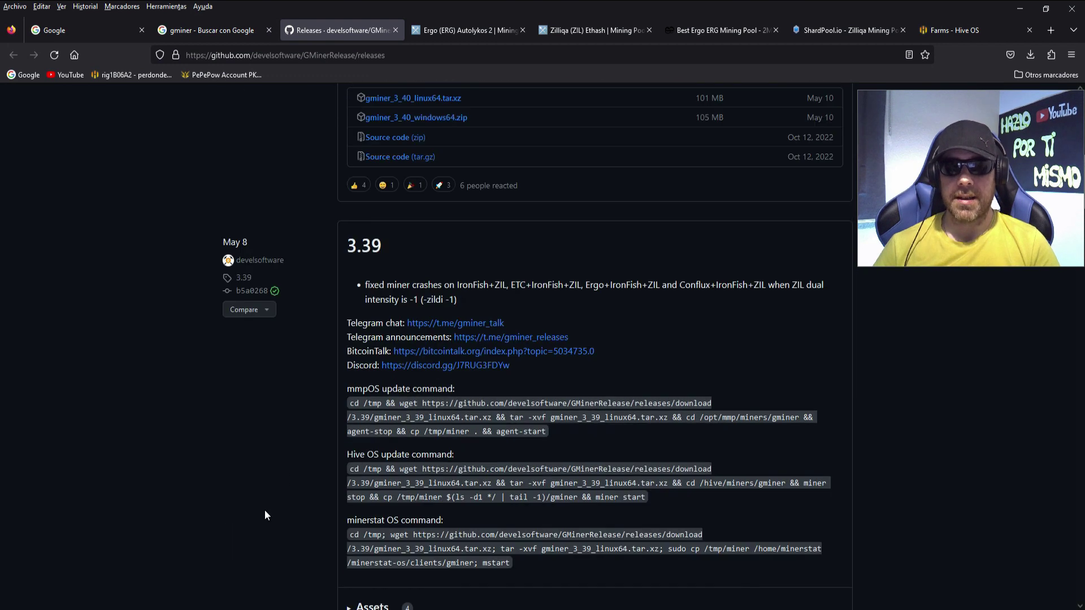
pyautogui.scroll(5, 264, 337)
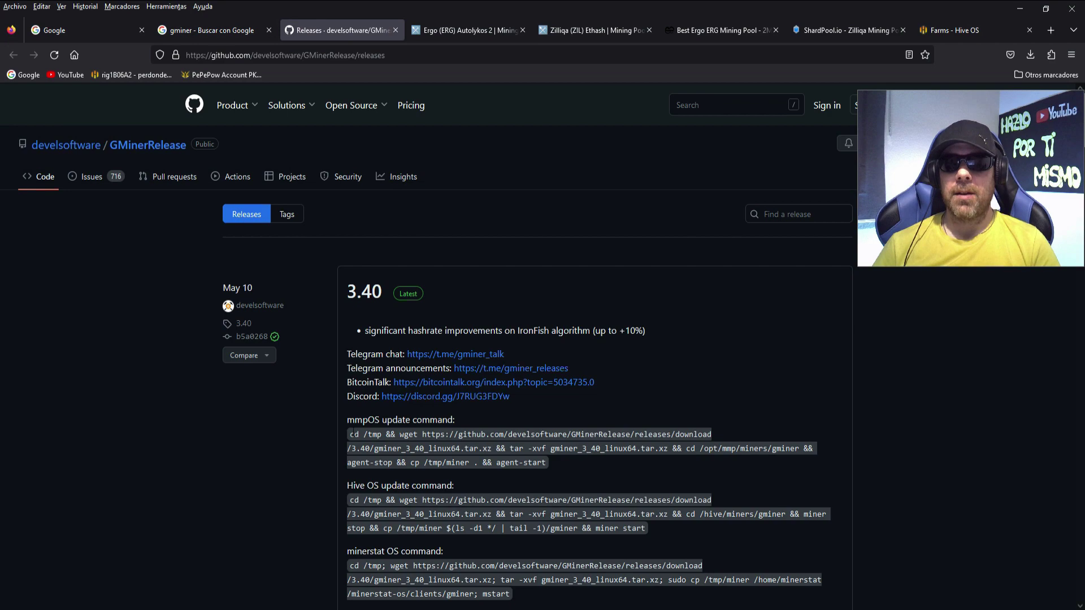
# Open the pruebas folder on the desktop and extract the gminer_3_40_windows64 archive directly into it.
pyautogui.press('super+d')
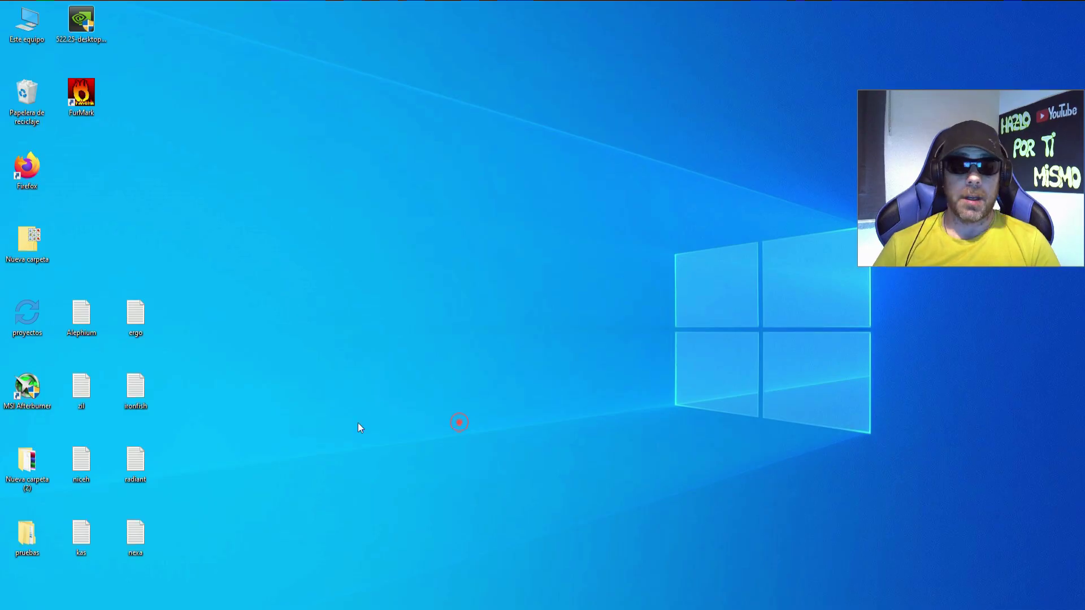
pyautogui.doubleClick(42, 523)
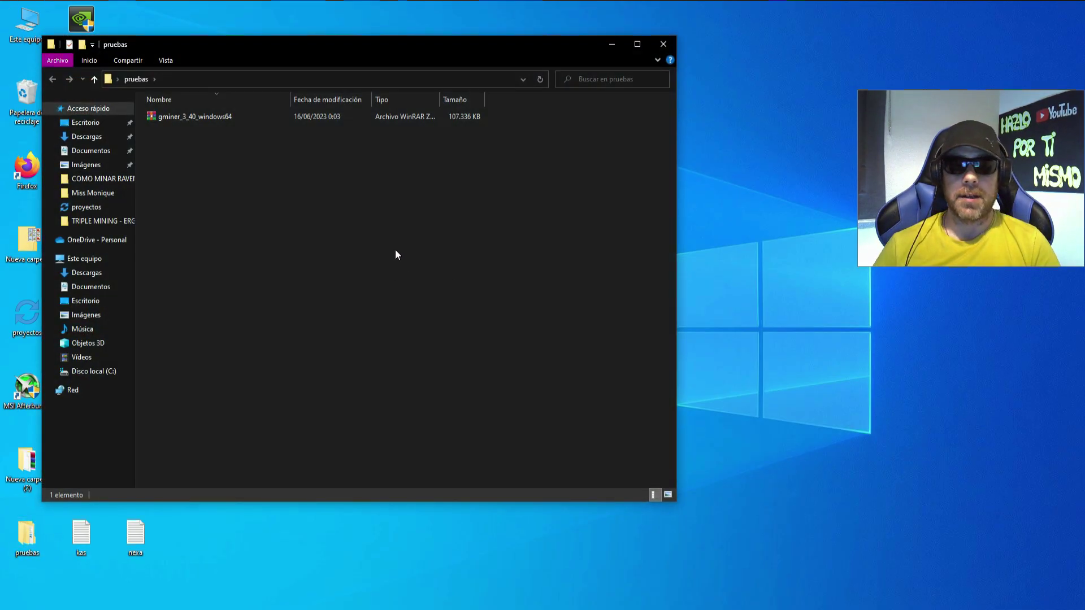
pyautogui.moveTo(394, 41); pyautogui.dragTo(514, 76)
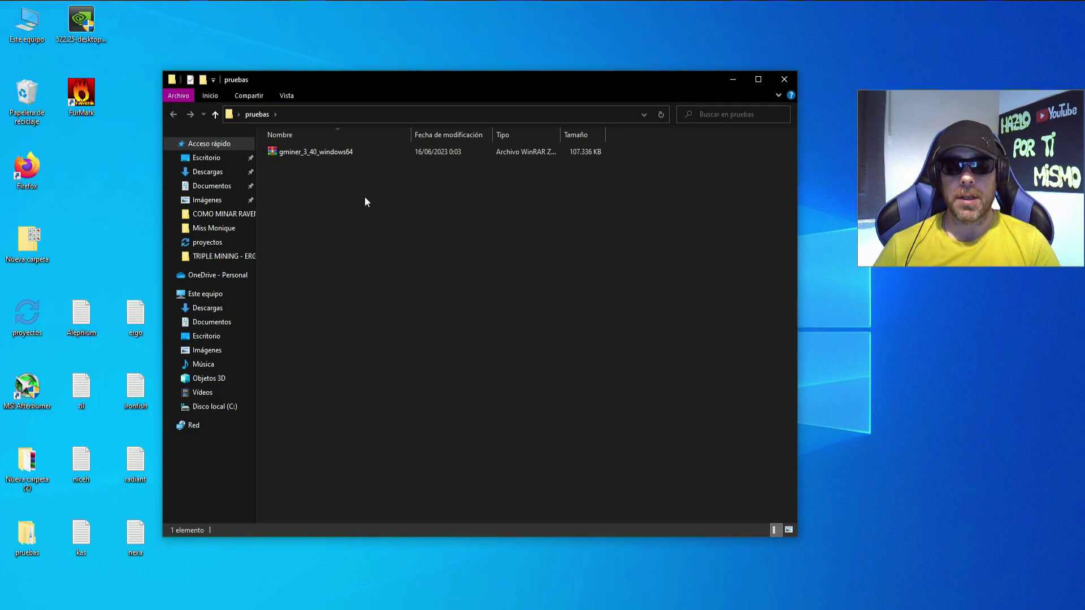
pyautogui.click(320, 151)
pyautogui.rightClick(318, 149)
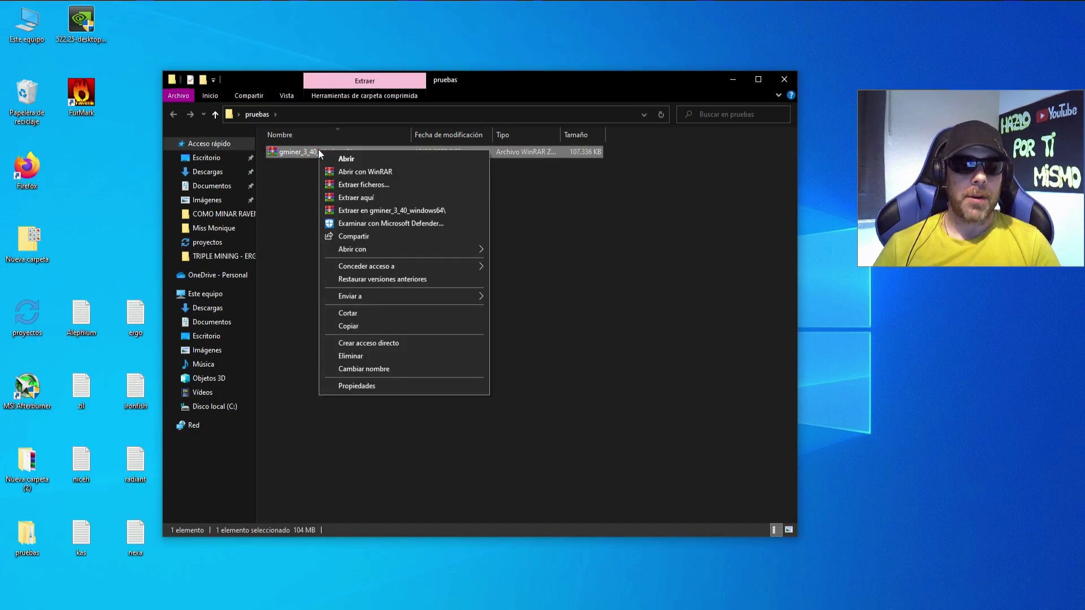
pyautogui.click(357, 198)
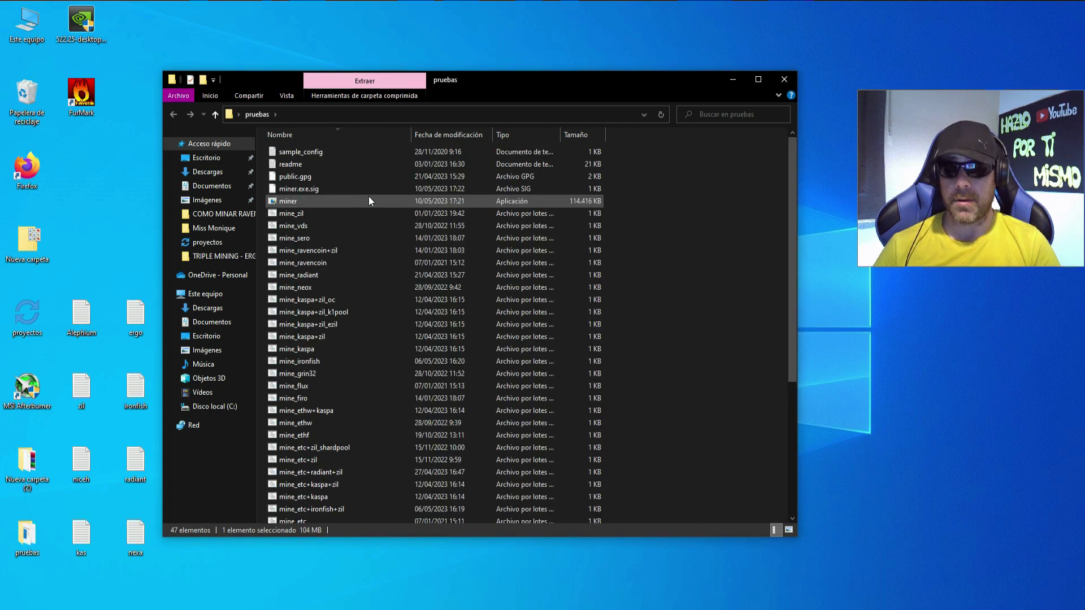
pyautogui.click(669, 244)
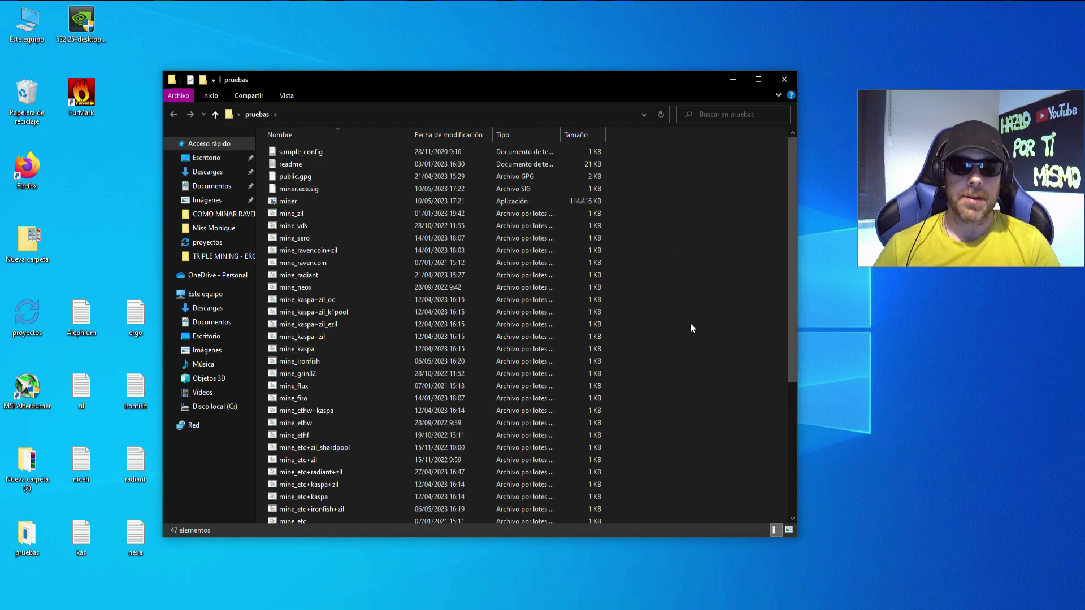
# Rename the extracted mine_kaspa+zil_oc batch file as "mine_ergo+zilliqa oc".
pyautogui.scroll(-5, 690, 323)
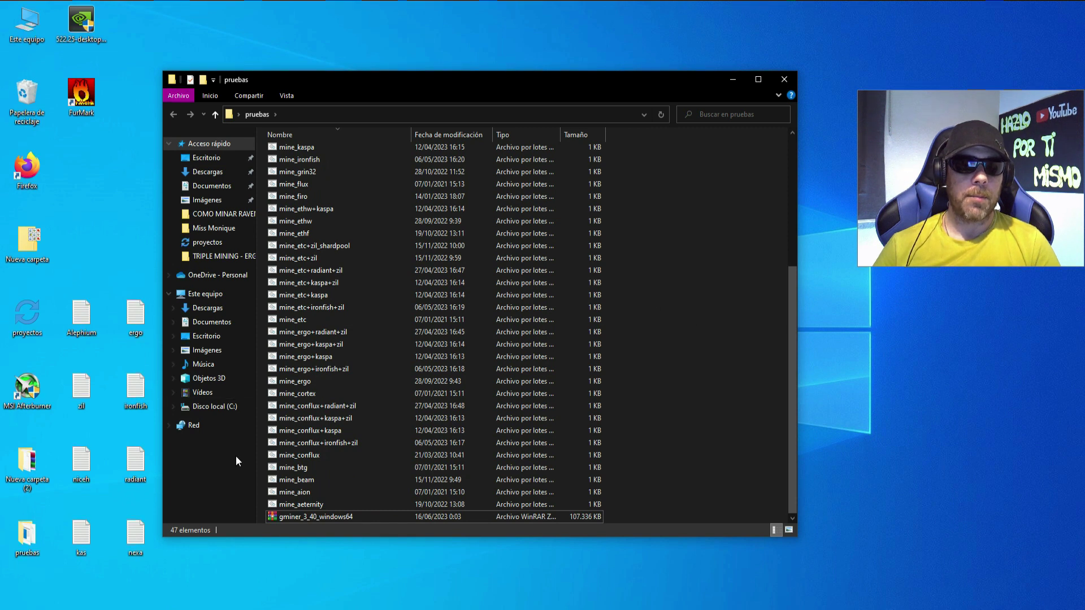
pyautogui.scroll(5, 354, 485)
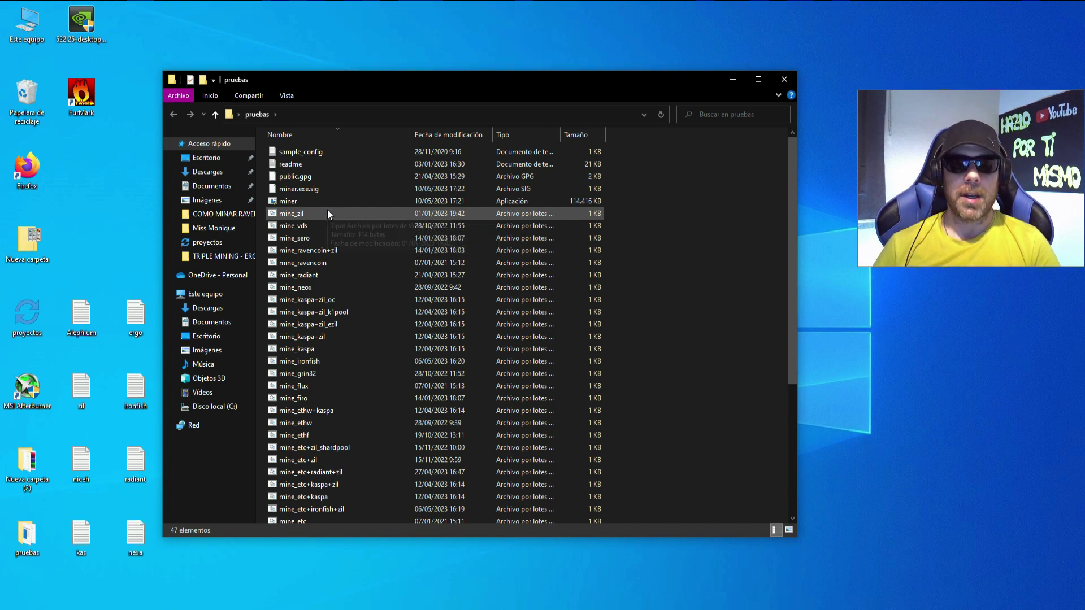
pyautogui.click(317, 300)
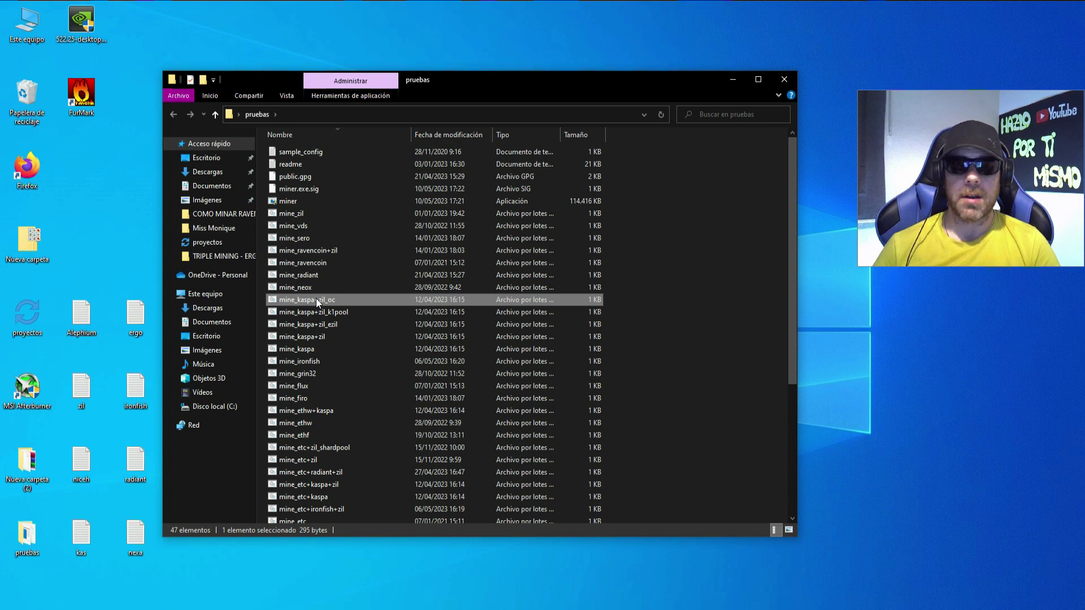
pyautogui.rightClick(316, 299)
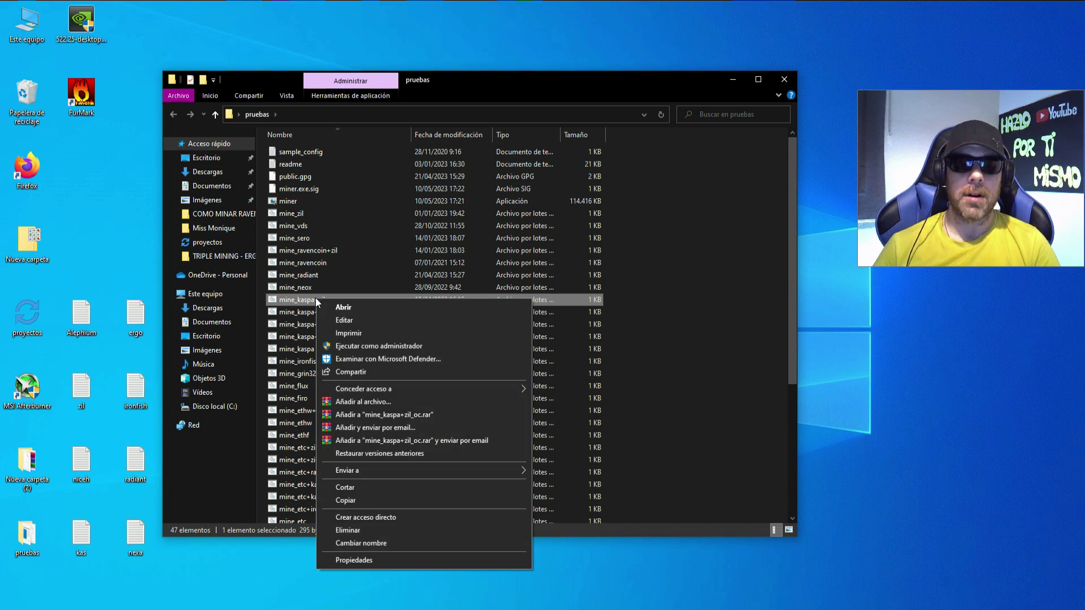
pyautogui.click(368, 542)
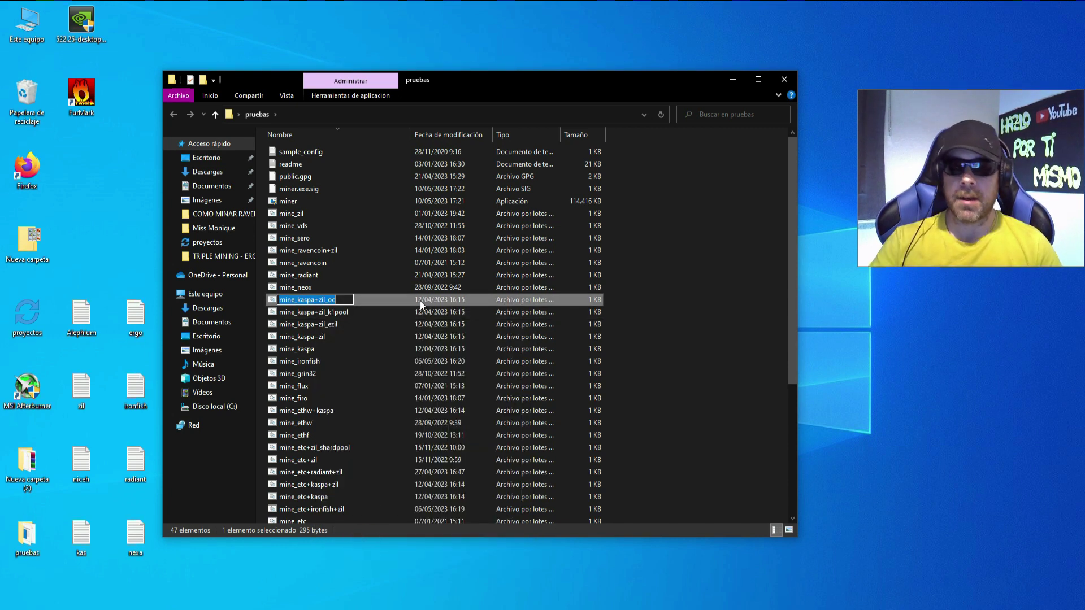
pyautogui.moveTo(339, 300); pyautogui.dragTo(301, 300)
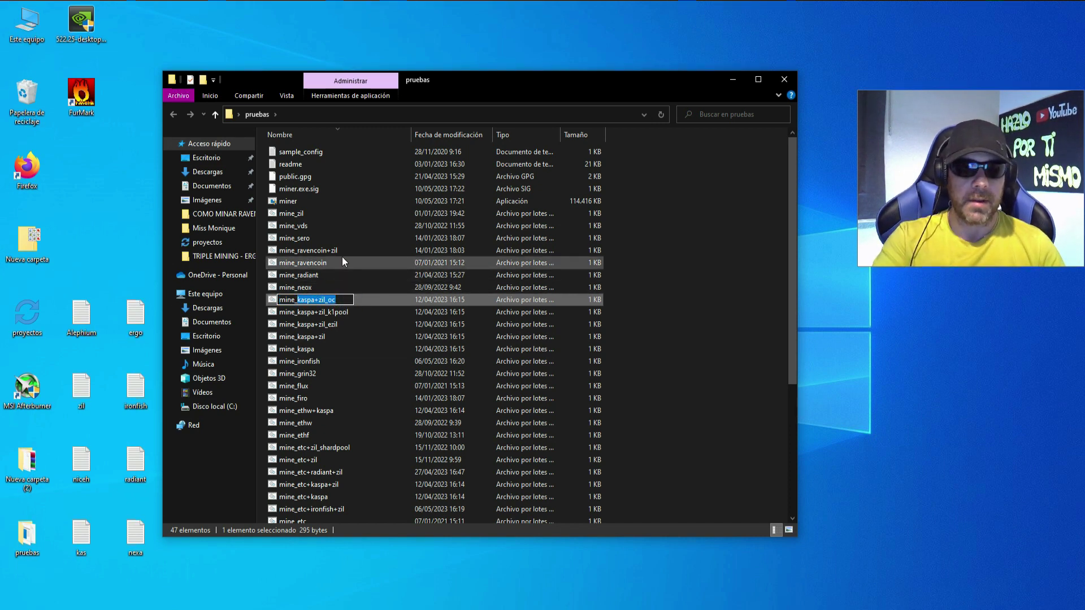
pyautogui.write('ergo+zilliqa oc')
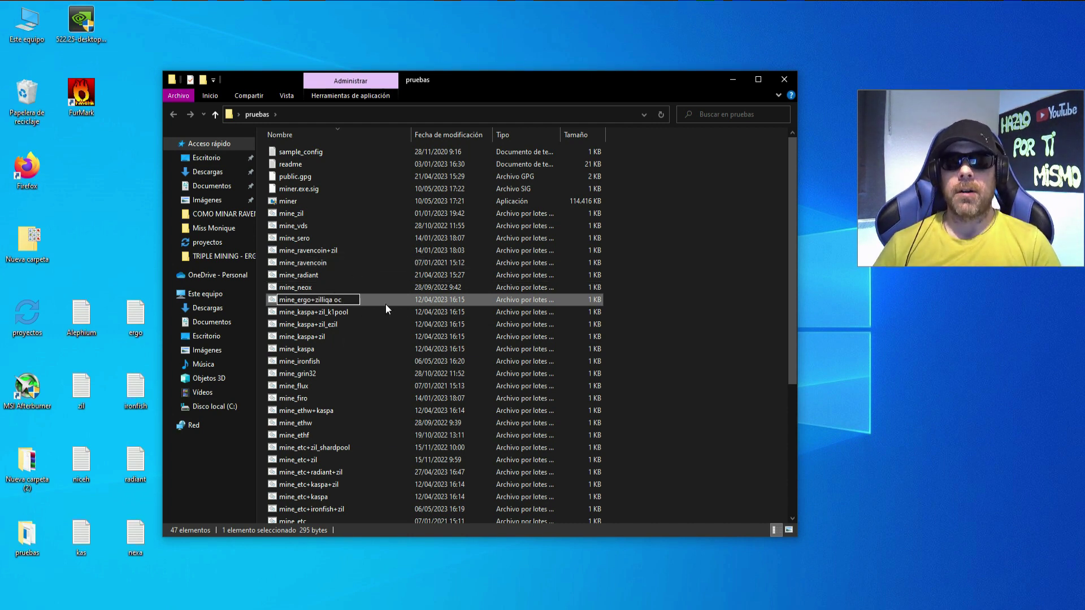
pyautogui.click(656, 290)
# Open the "mine_ergo+zilliqa oc" batch file for editing and examine its algorithm and Zilliqa server settings.
pyautogui.rightClick(336, 299)
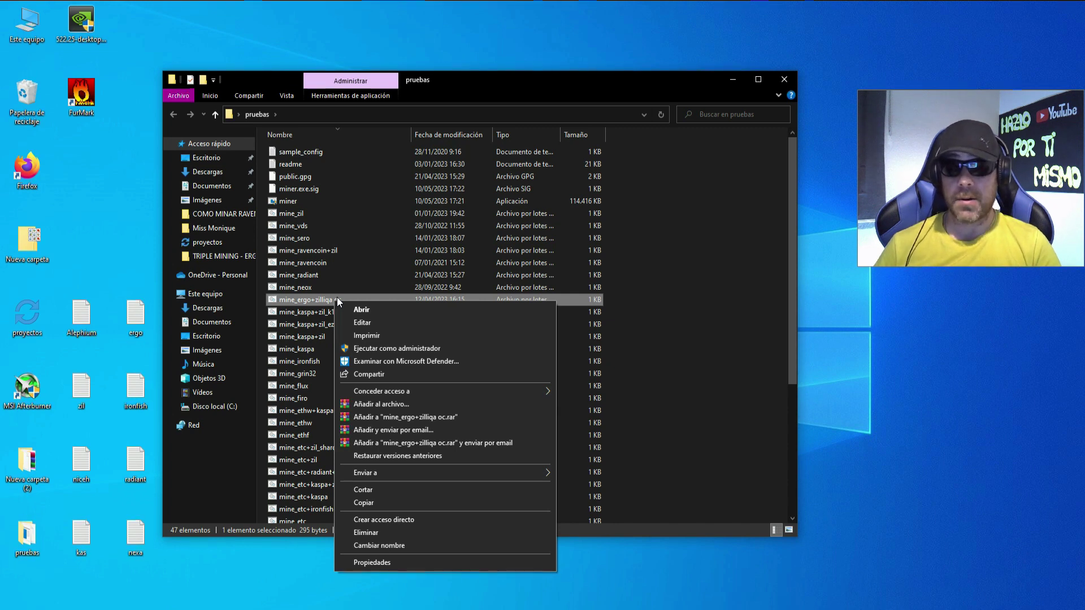
pyautogui.click(372, 323)
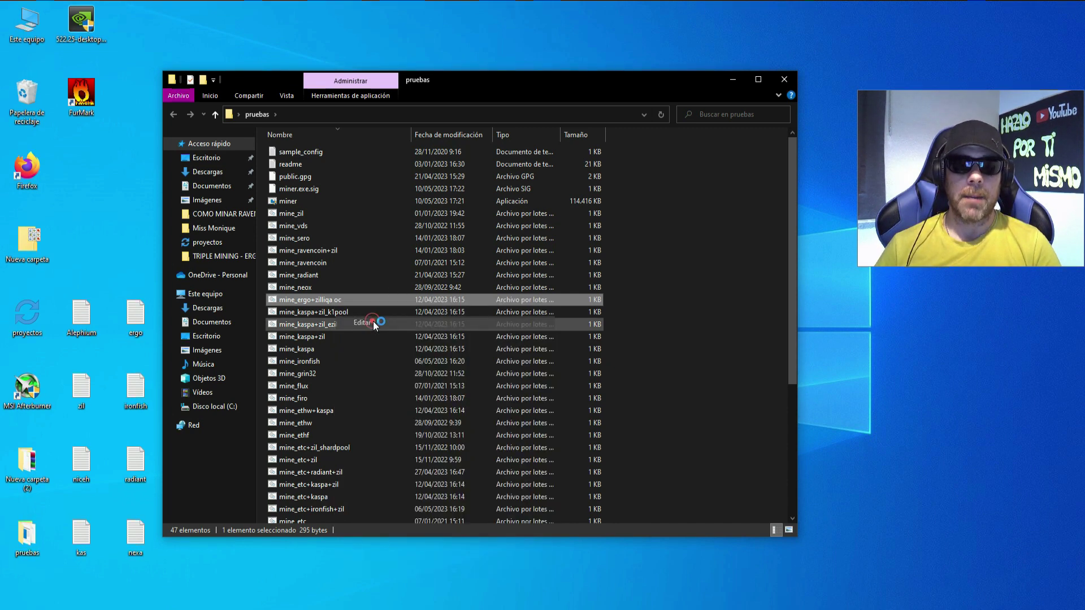
pyautogui.click(467, 31)
pyautogui.moveTo(197, 59); pyautogui.dragTo(233, 59)
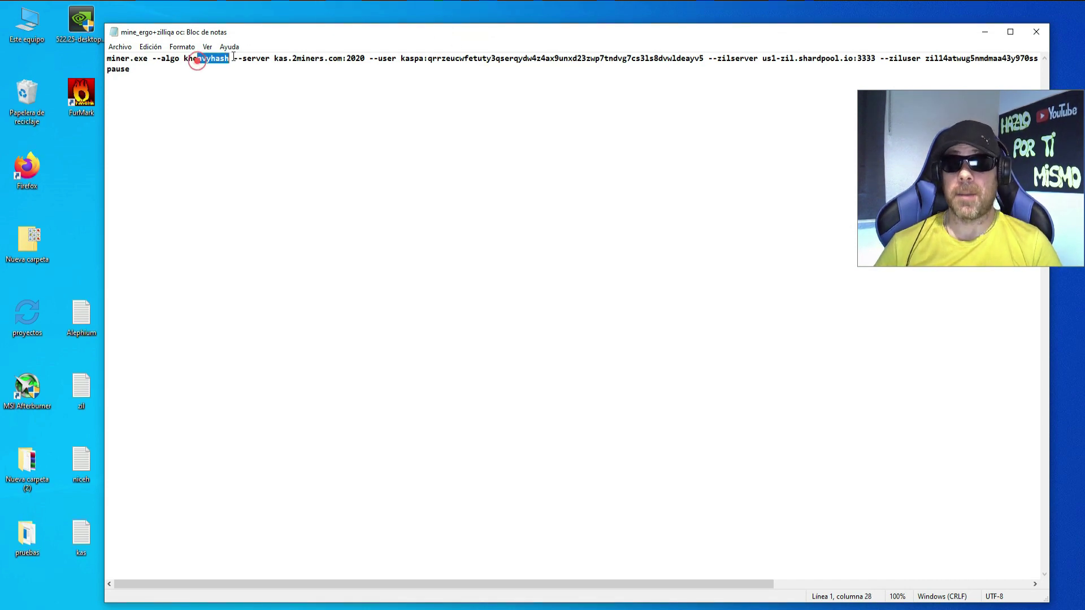
pyautogui.doubleClick(771, 59)
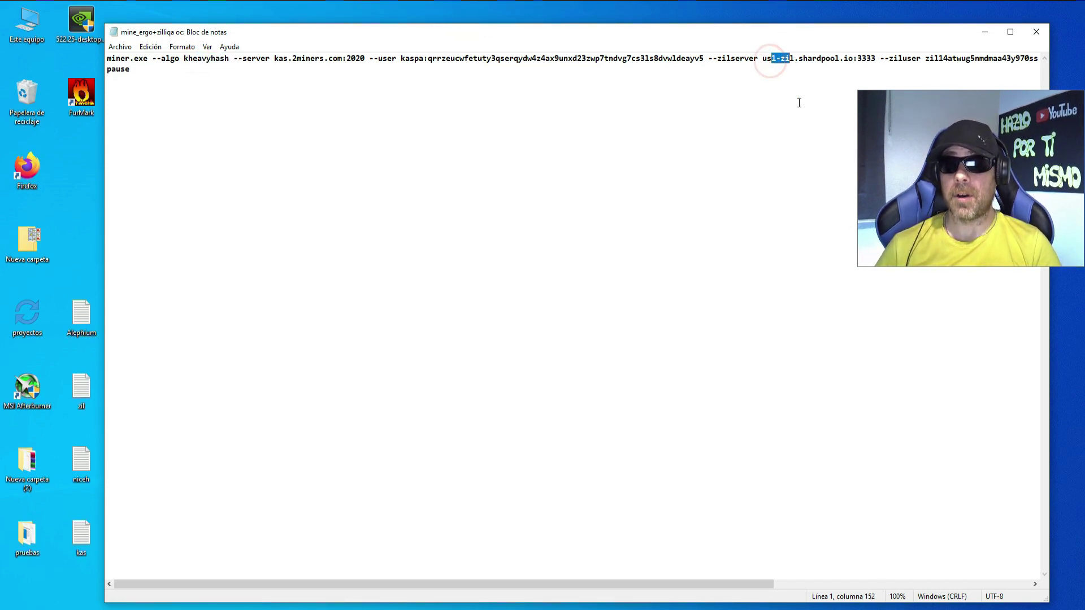
pyautogui.click(547, 107)
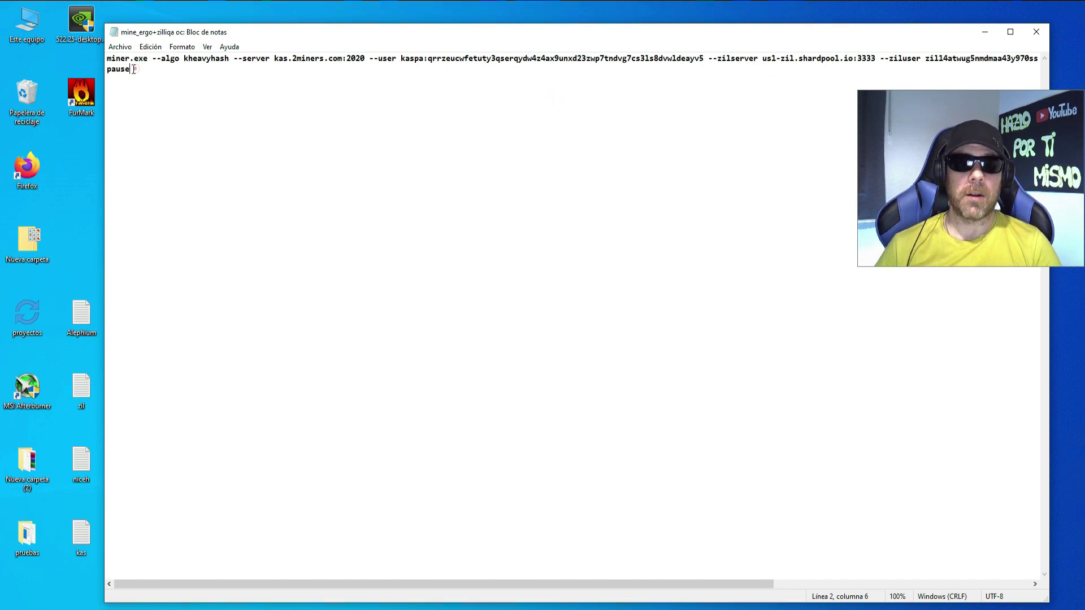
# Replace the batch file's contents with the copied miner command using autolykos2, erg.2miners.com:8888 and eu1-zil.shardpool.io:3333.
pyautogui.moveTo(142, 69); pyautogui.dragTo(101, 56)
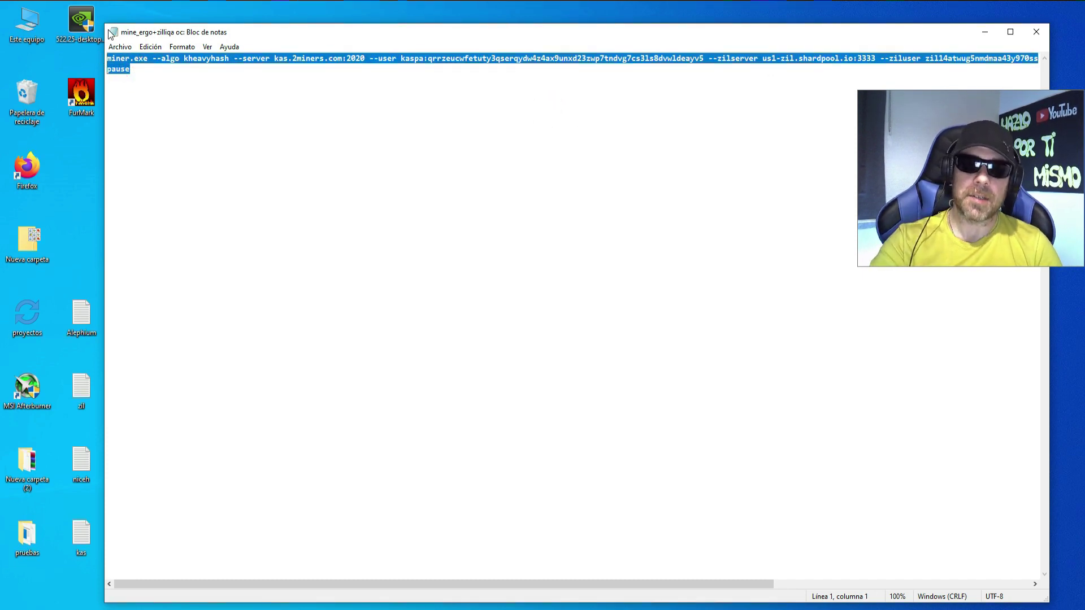
pyautogui.press('BackSpace')
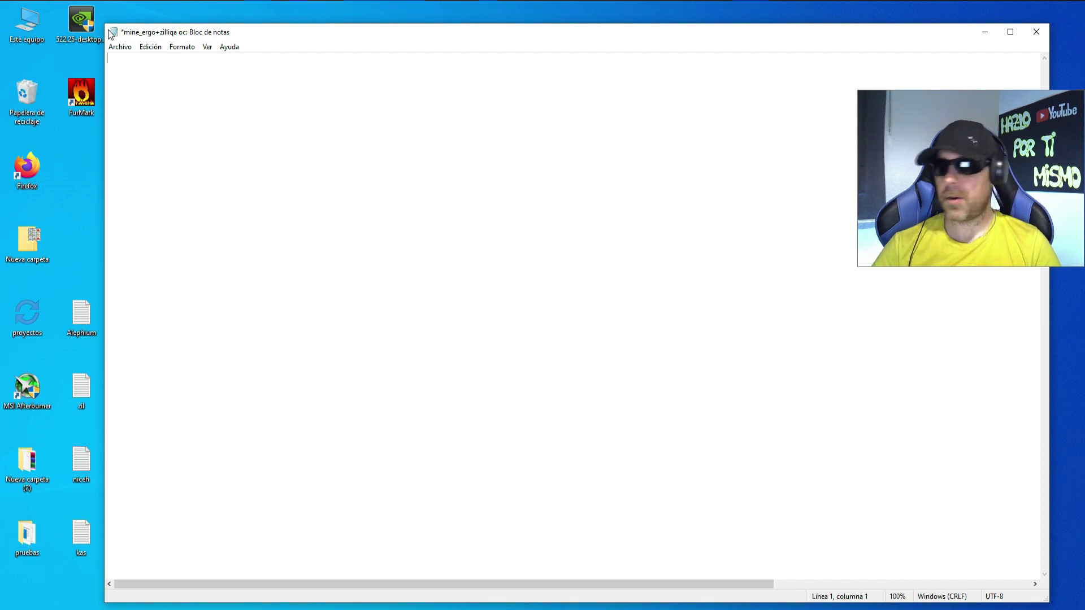
pyautogui.click(228, 78)
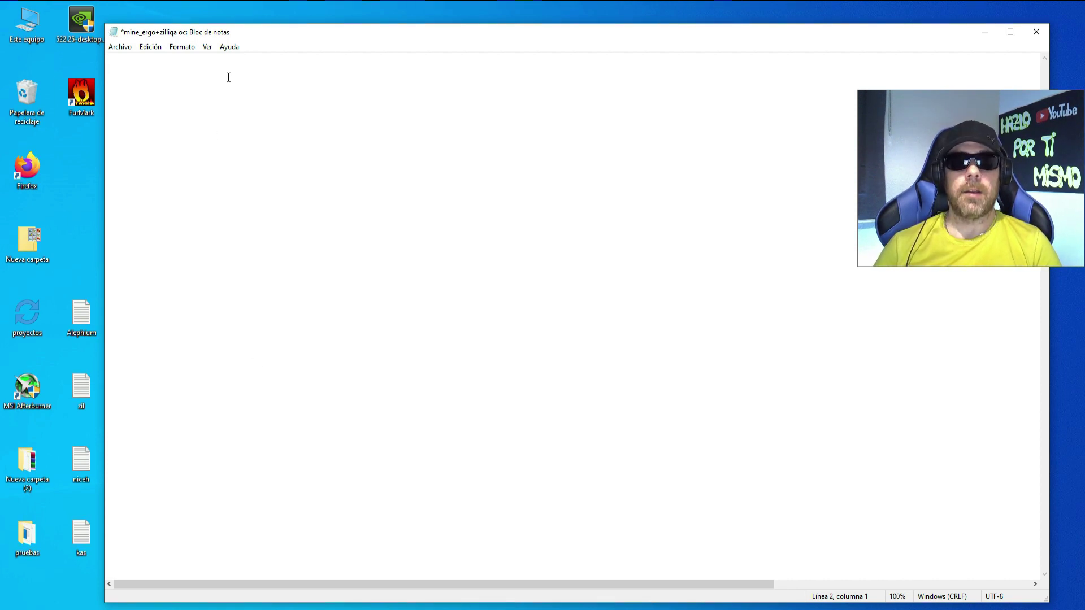
pyautogui.rightClick(116, 58)
pyautogui.click(147, 108)
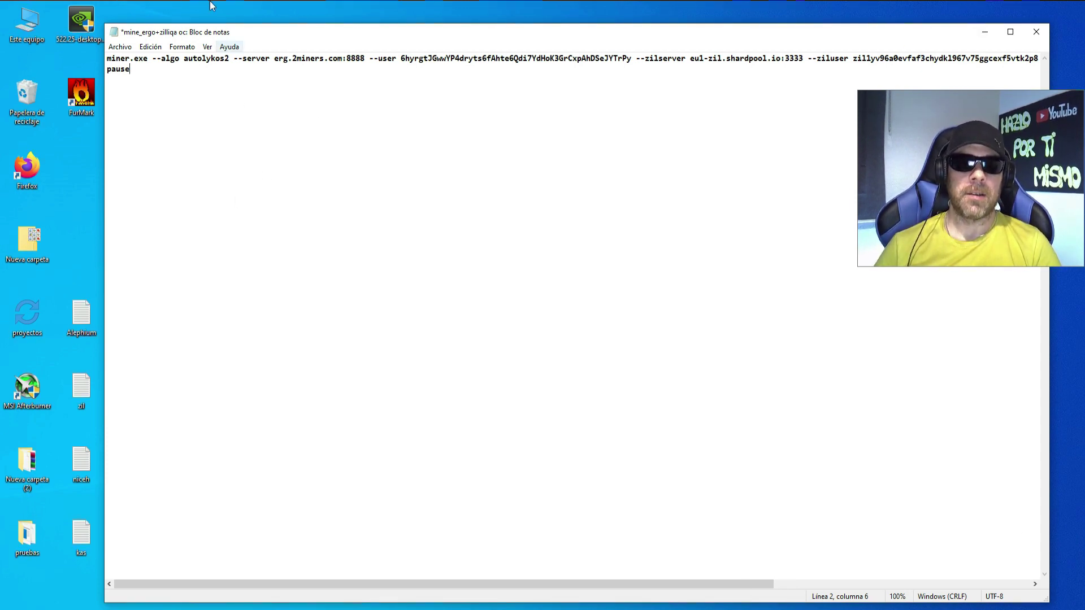
pyautogui.moveTo(206, 59); pyautogui.dragTo(224, 58)
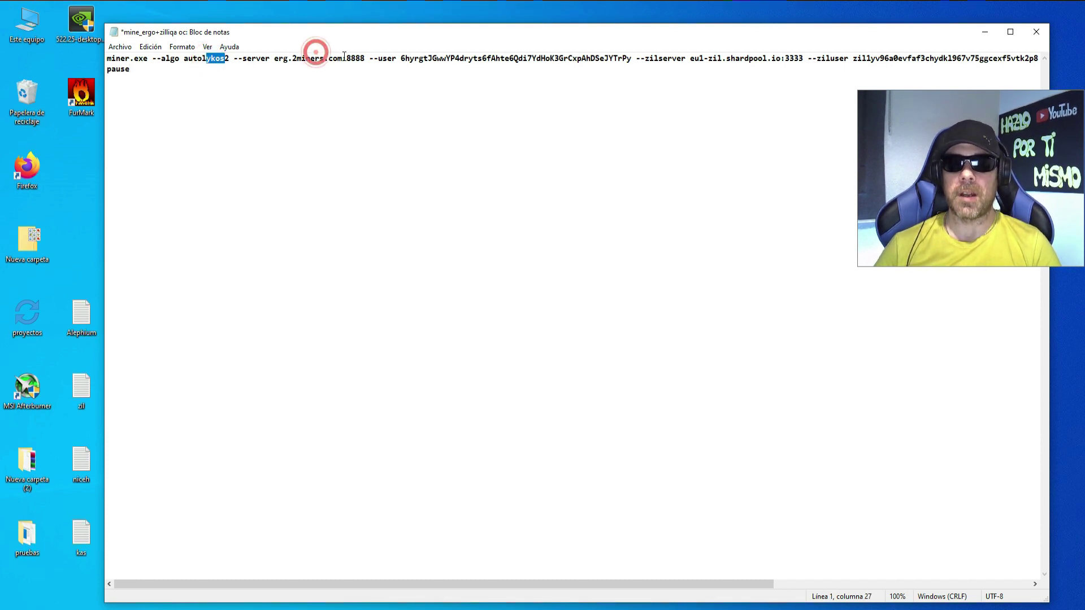
# Switch to Firefox, sort the Ergo pool list on MiningPoolStats by pool name, and examine the 2miners.com entry.
pyautogui.moveTo(437, 584)
pyautogui.mouseDown()
pyautogui.moveTo(739, 574)
pyautogui.moveTo(455, 582)
pyautogui.mouseUp()
pyautogui.click(459, 257)
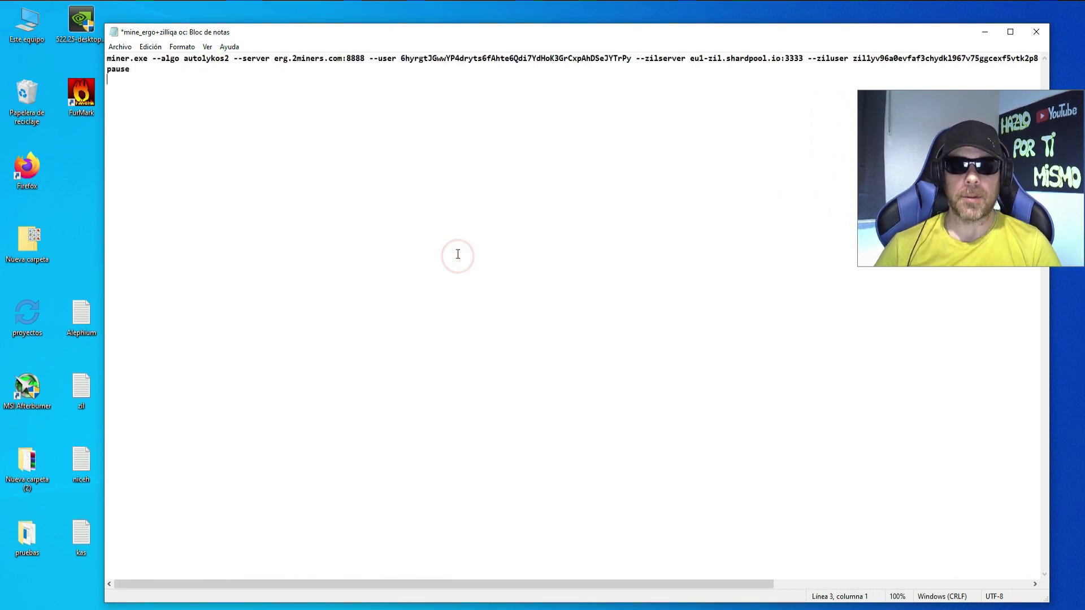
pyautogui.click(140, 600)
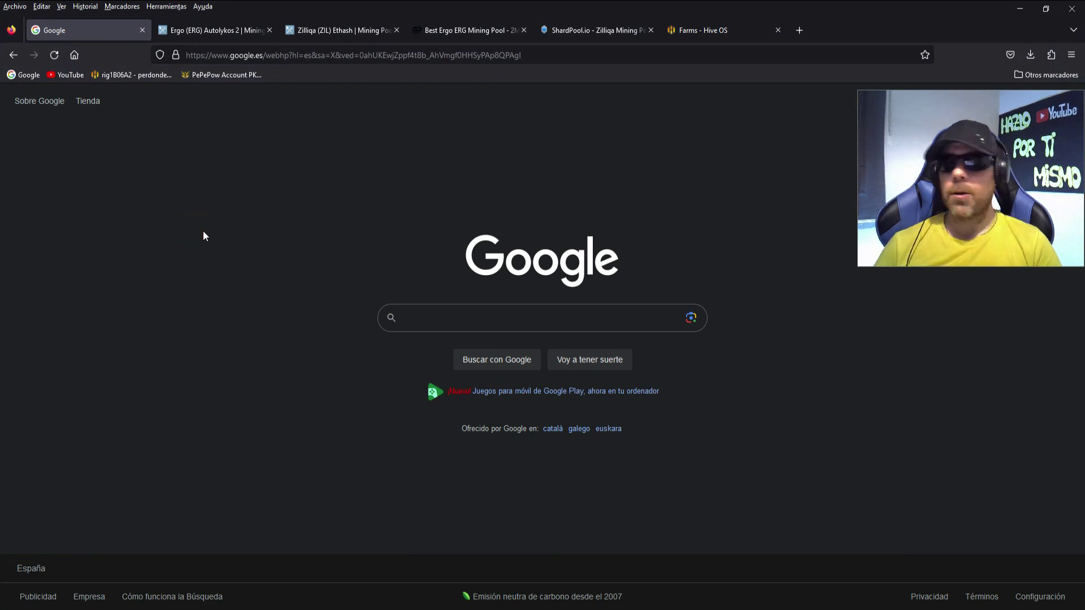
pyautogui.click(452, 315)
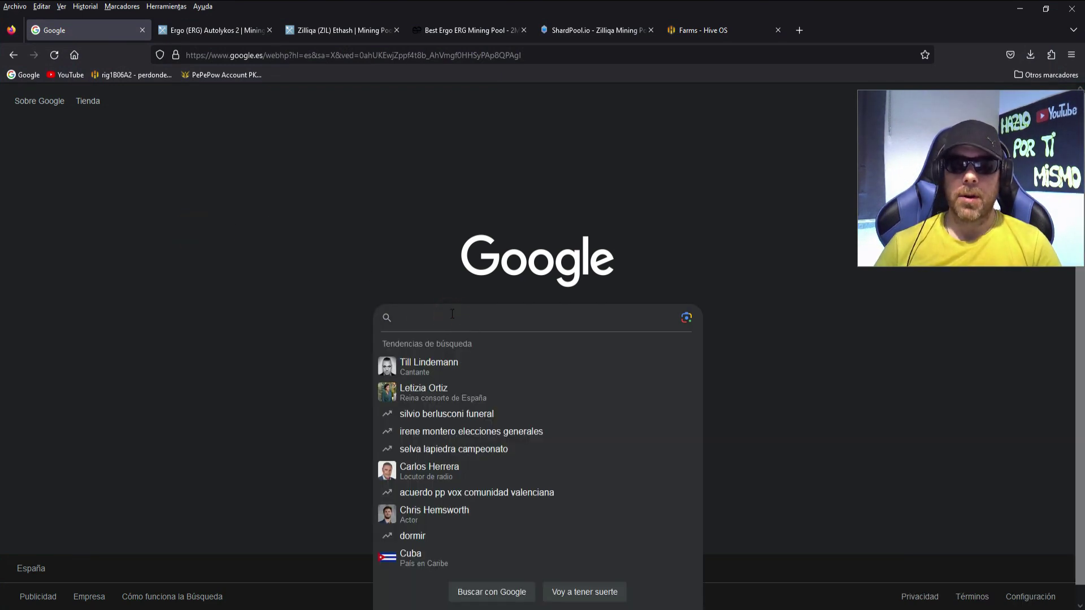
pyautogui.hotkey('ctrl', 'Tab')
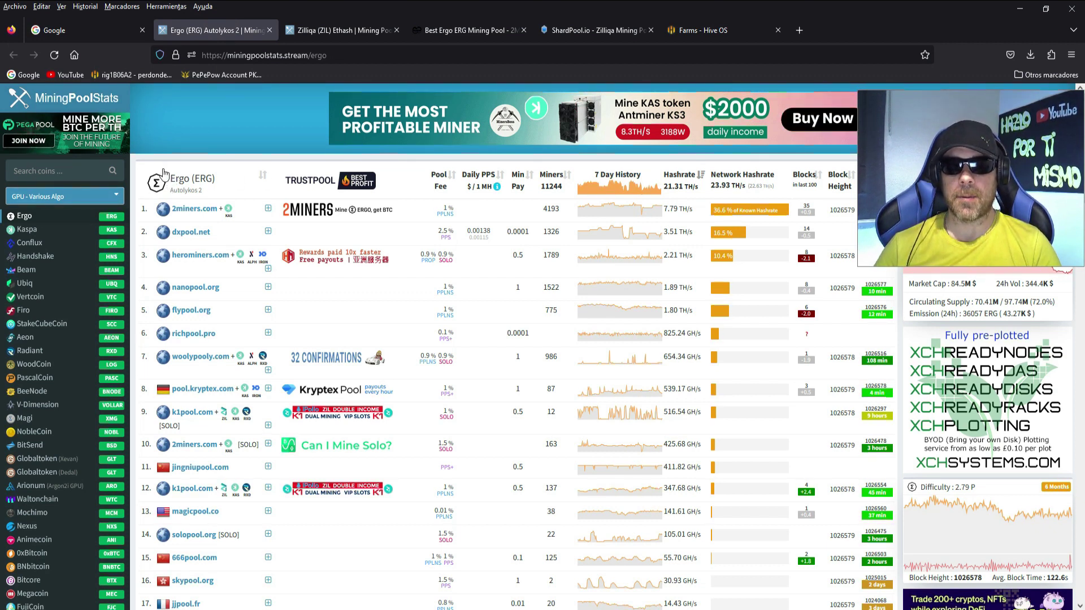
pyautogui.click(199, 184)
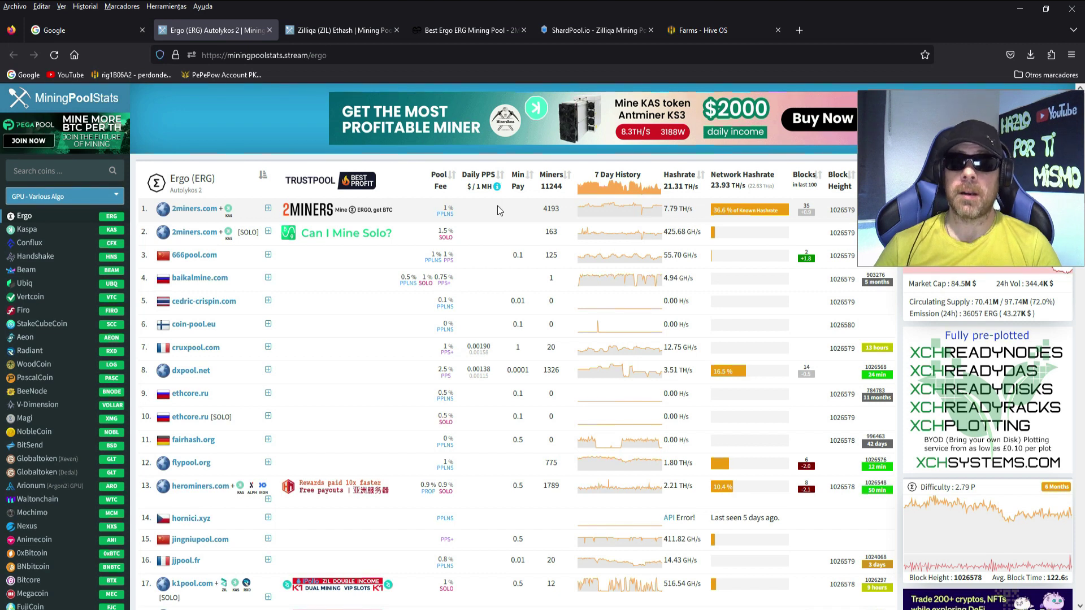
pyautogui.moveTo(646, 212)
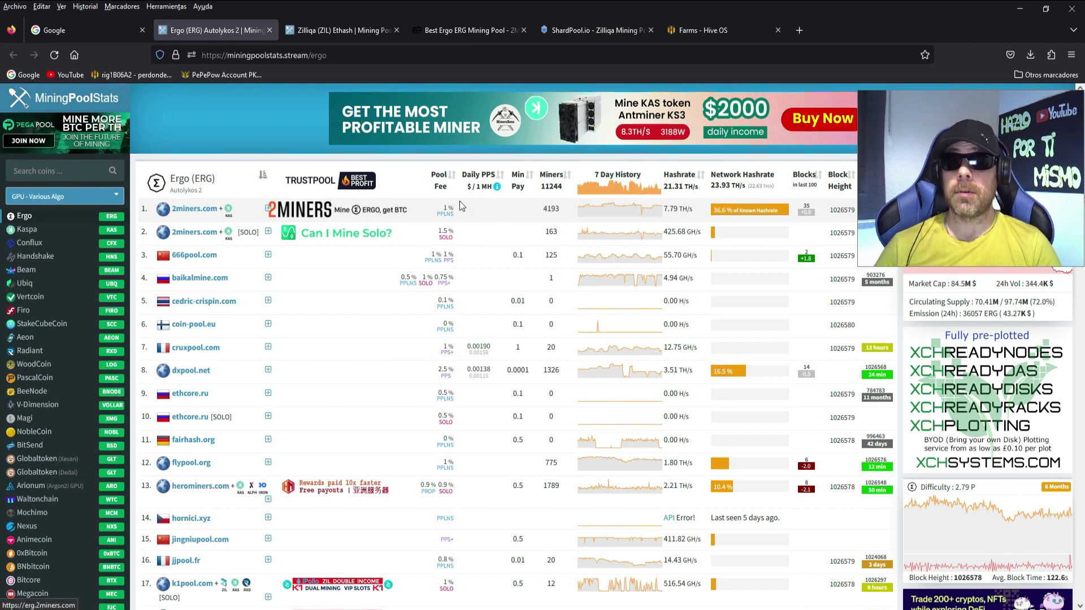
# Open the 2Miners Ergo pool page and examine its mining servers for Europe, USA and Asia.
pyautogui.click(452, 25)
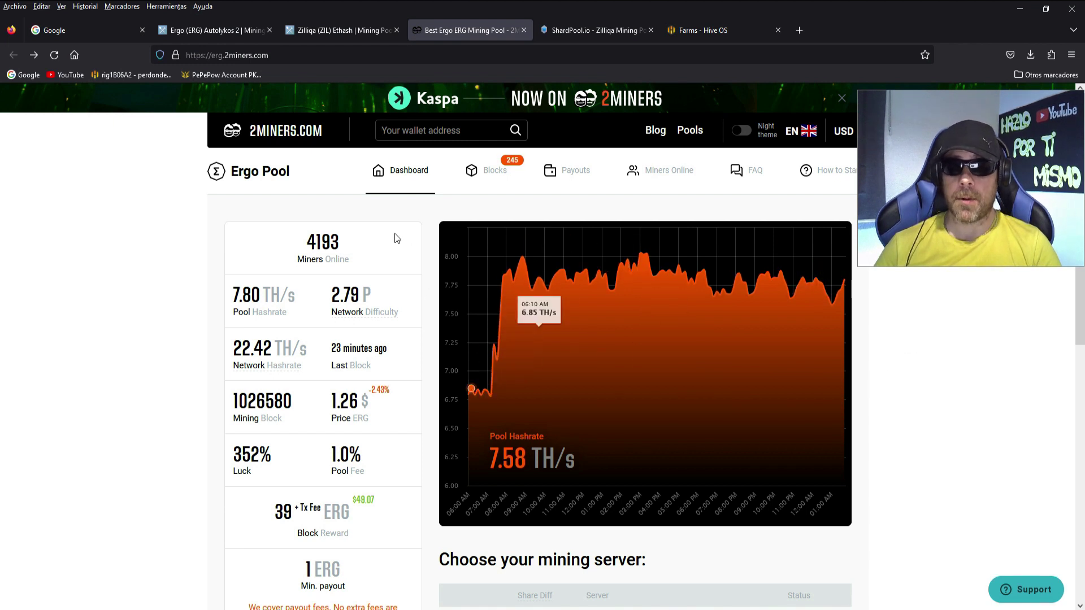
pyautogui.moveTo(182, 177); pyautogui.dragTo(273, 184)
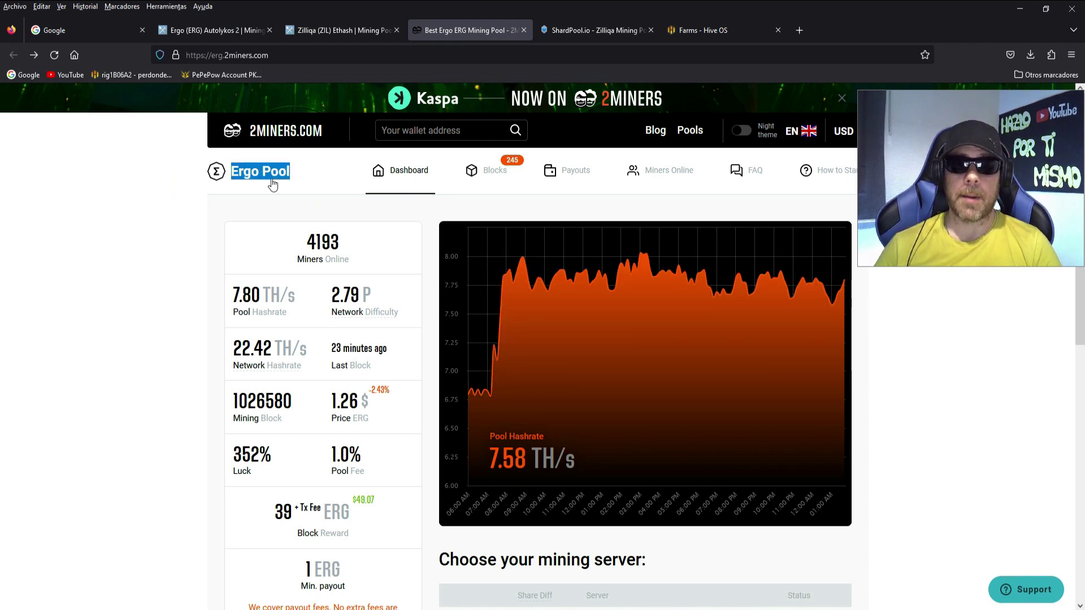
pyautogui.click(1022, 431)
pyautogui.scroll(-1, 961, 429)
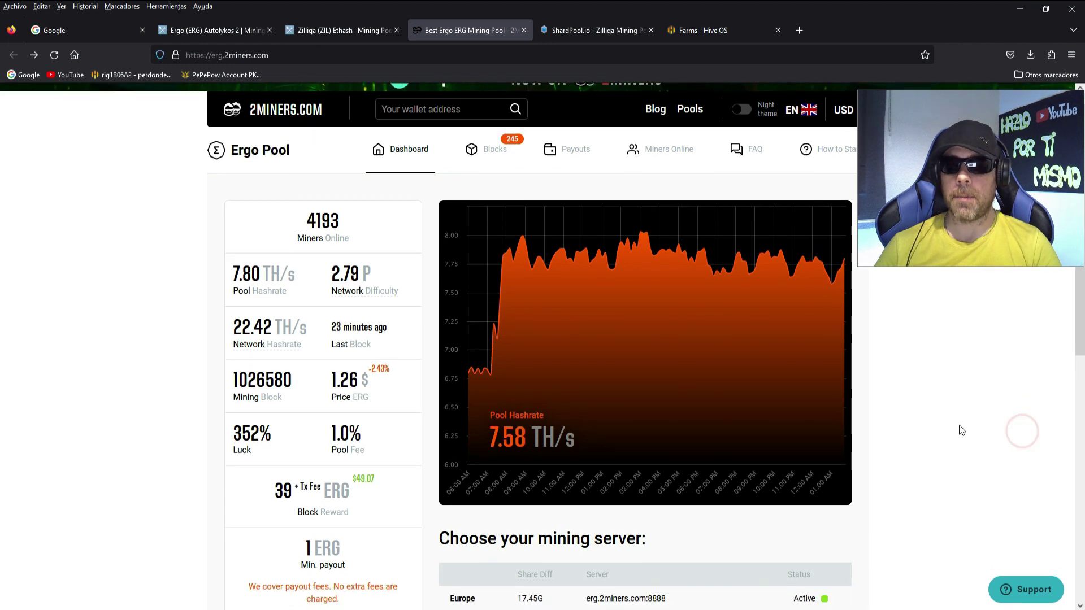
pyautogui.scroll(-5, 958, 431)
pyautogui.scroll(1, 959, 430)
pyautogui.moveTo(579, 318); pyautogui.dragTo(679, 371)
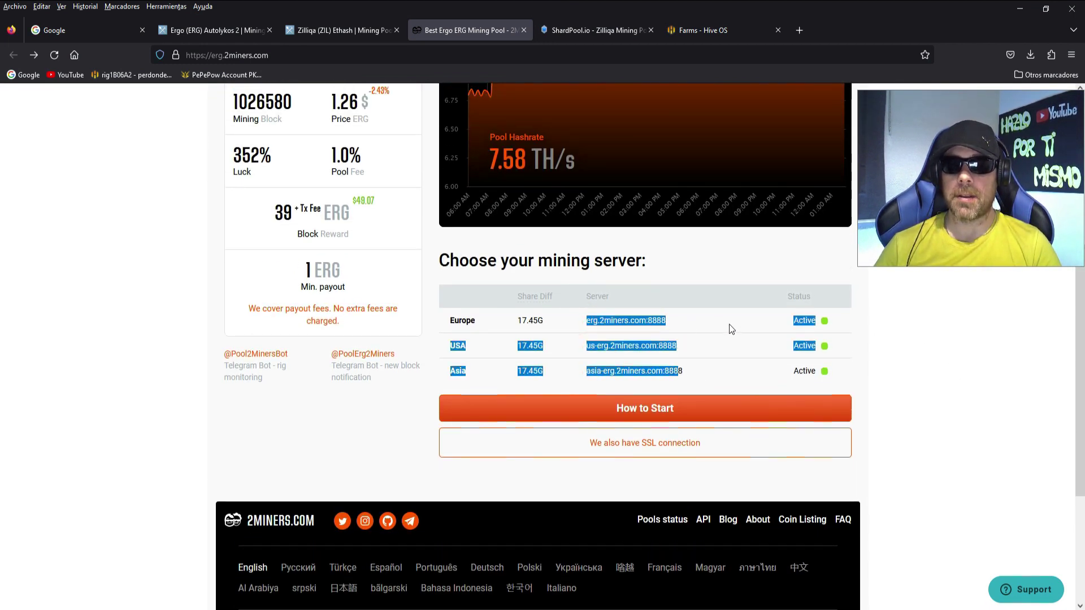
pyautogui.click(939, 339)
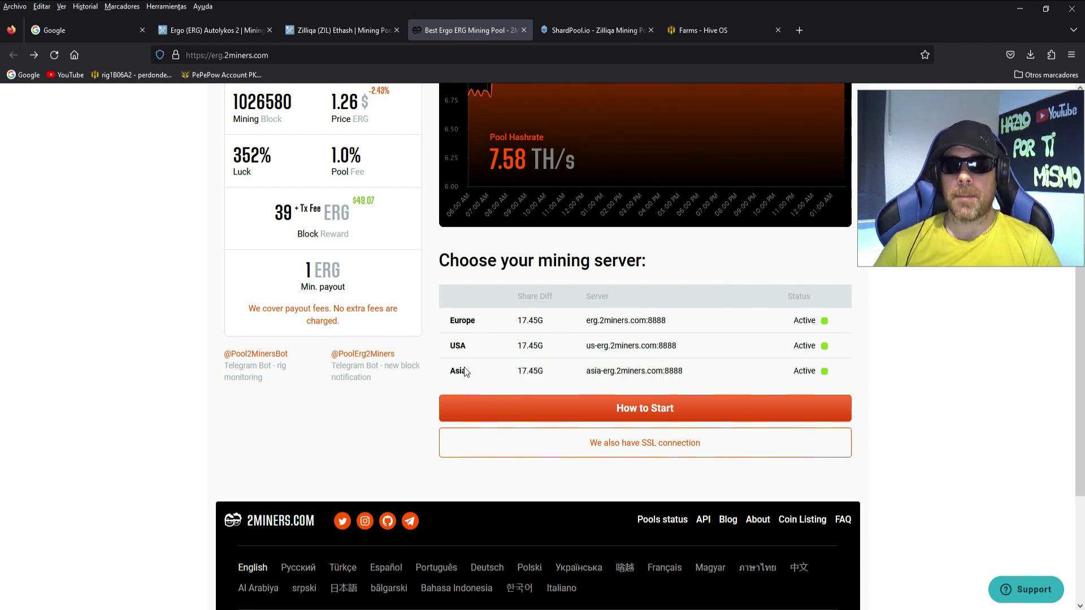
# Copy the Europe server address erg.2miners.com:8888 from 2Miners and paste it as the Ergo server in the batch file.
pyautogui.moveTo(585, 320); pyautogui.dragTo(663, 323)
pyautogui.rightClick(663, 323)
pyautogui.click(679, 334)
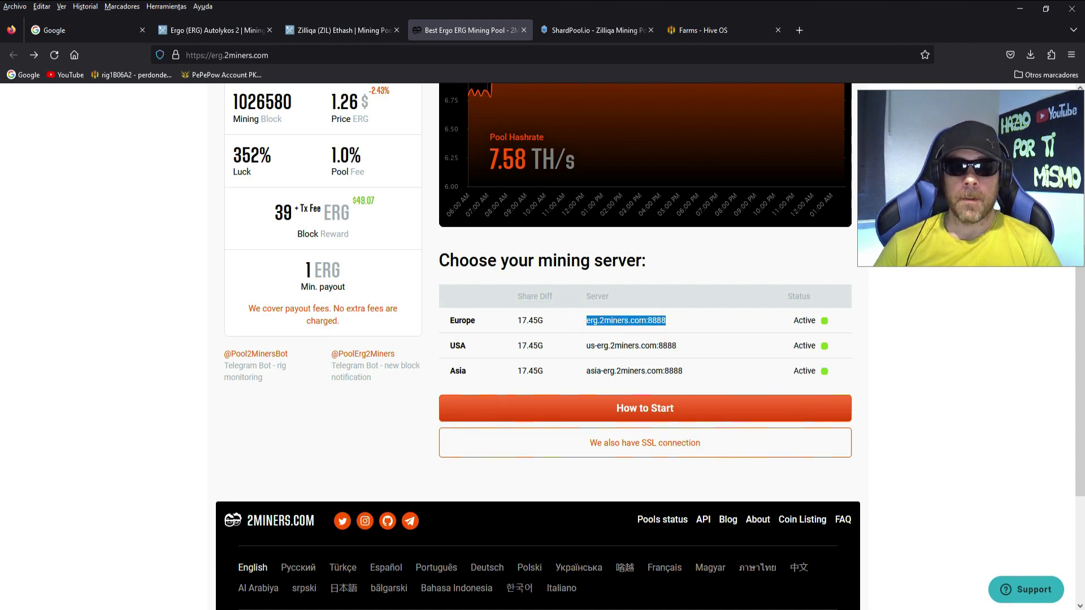
pyautogui.hotkey('alt', 'Tab')
pyautogui.click(416, 87)
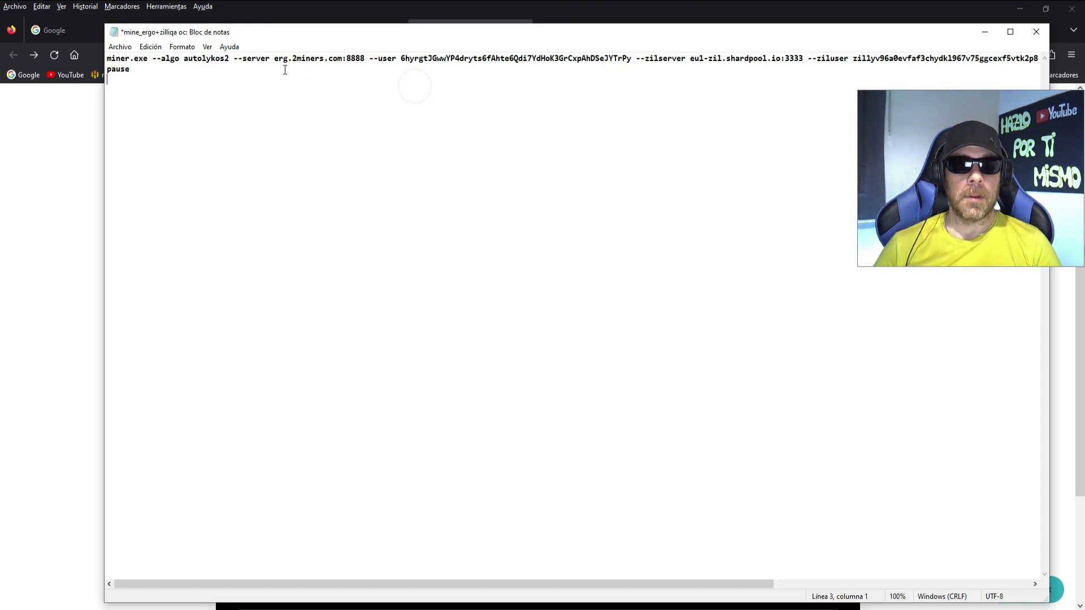
pyautogui.moveTo(276, 60); pyautogui.dragTo(366, 57)
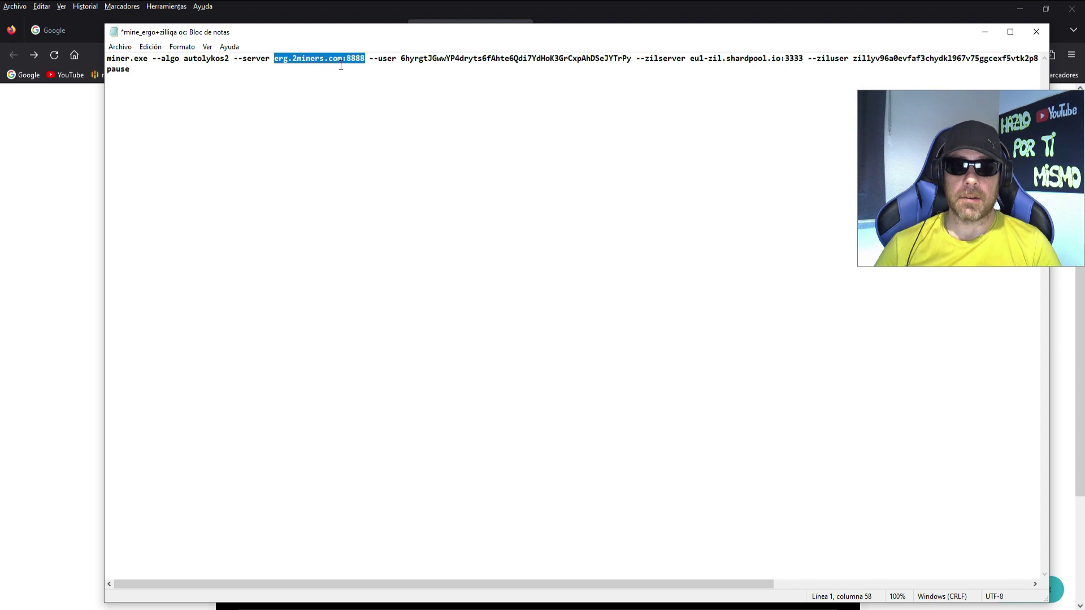
pyautogui.rightClick(342, 56)
pyautogui.click(376, 105)
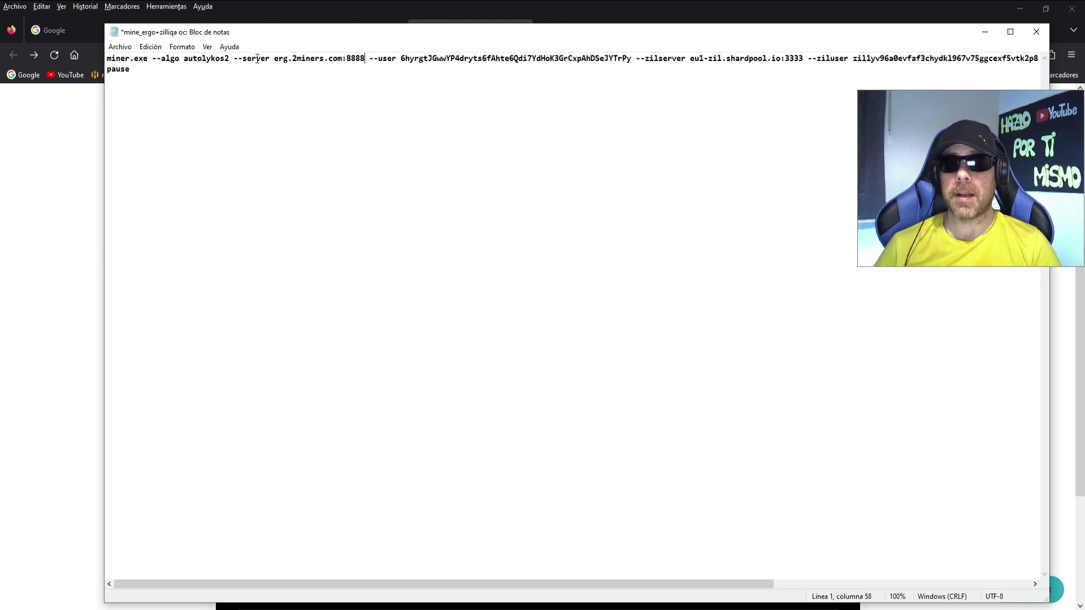
# Append the worker name .3060ti to the Ergo wallet address in the batch file's user parameter.
pyautogui.moveTo(274, 57); pyautogui.dragTo(633, 58)
pyautogui.click(429, 61)
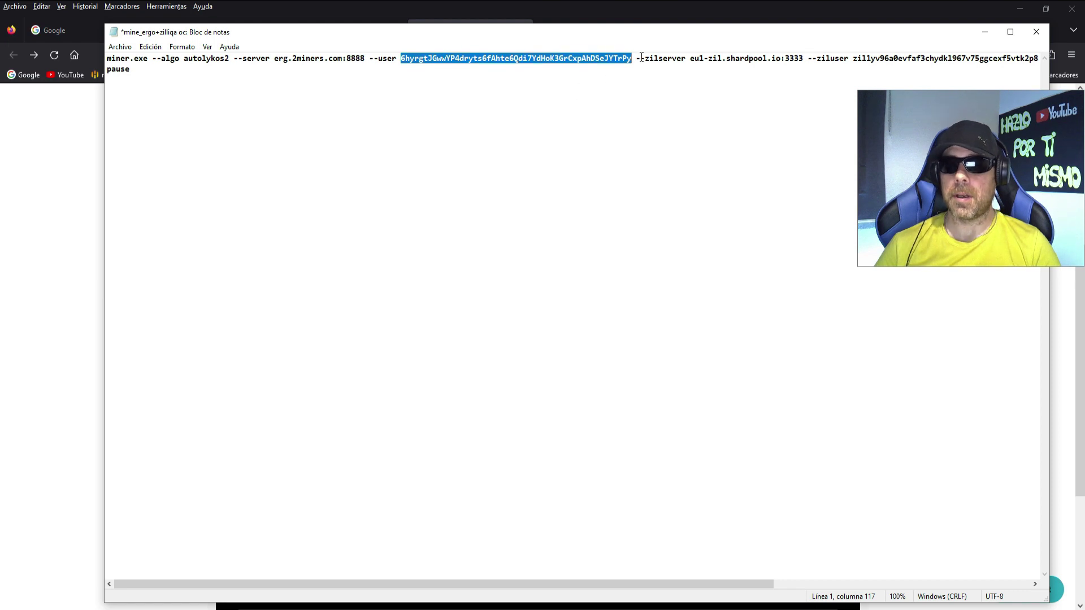
pyautogui.click(630, 56)
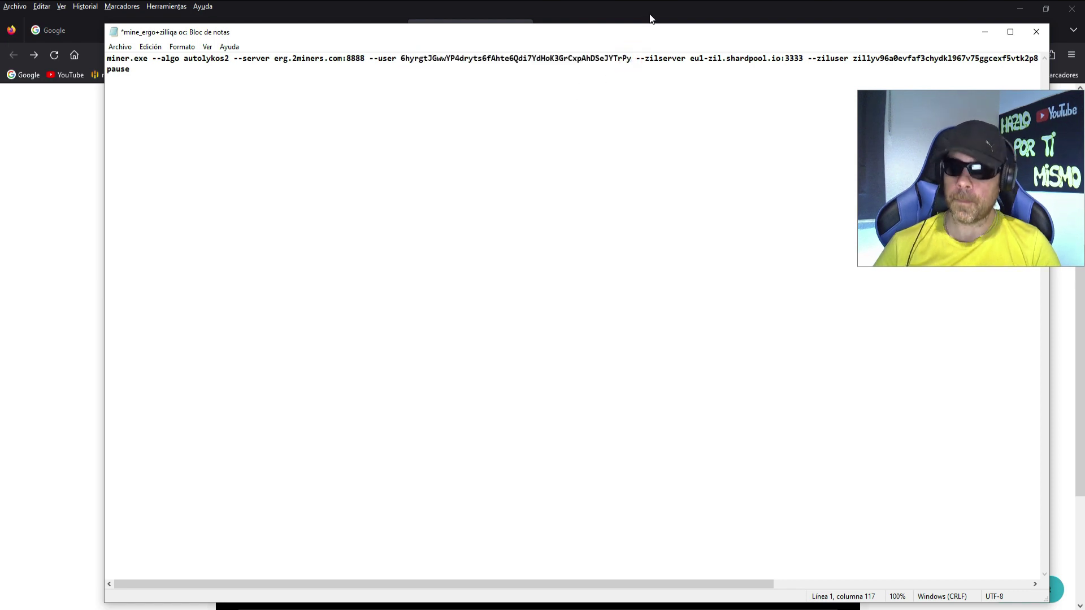
pyautogui.write('.3060')
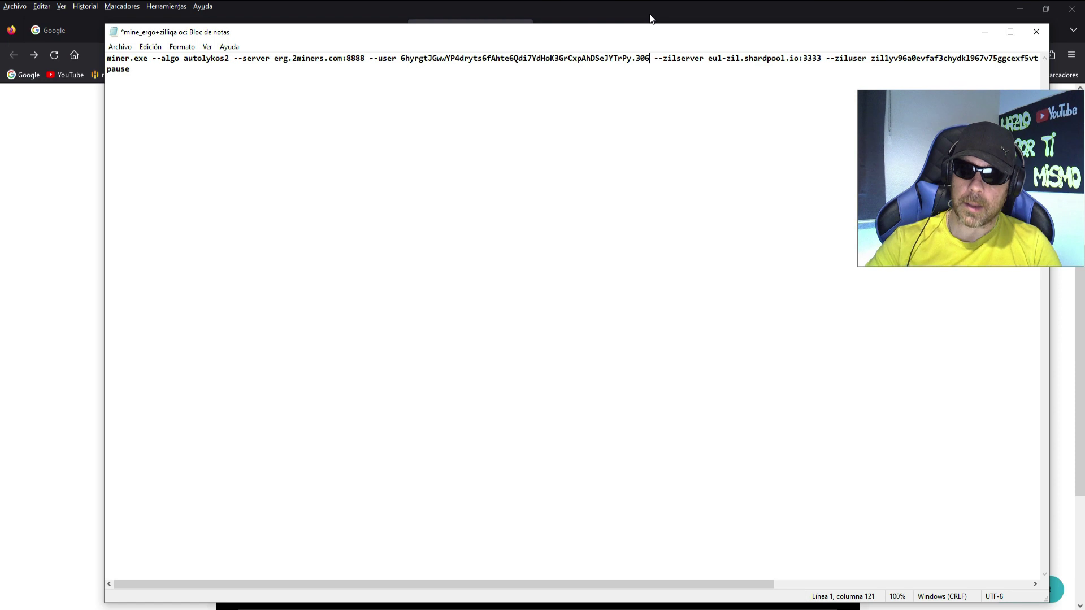
pyautogui.write('ti')
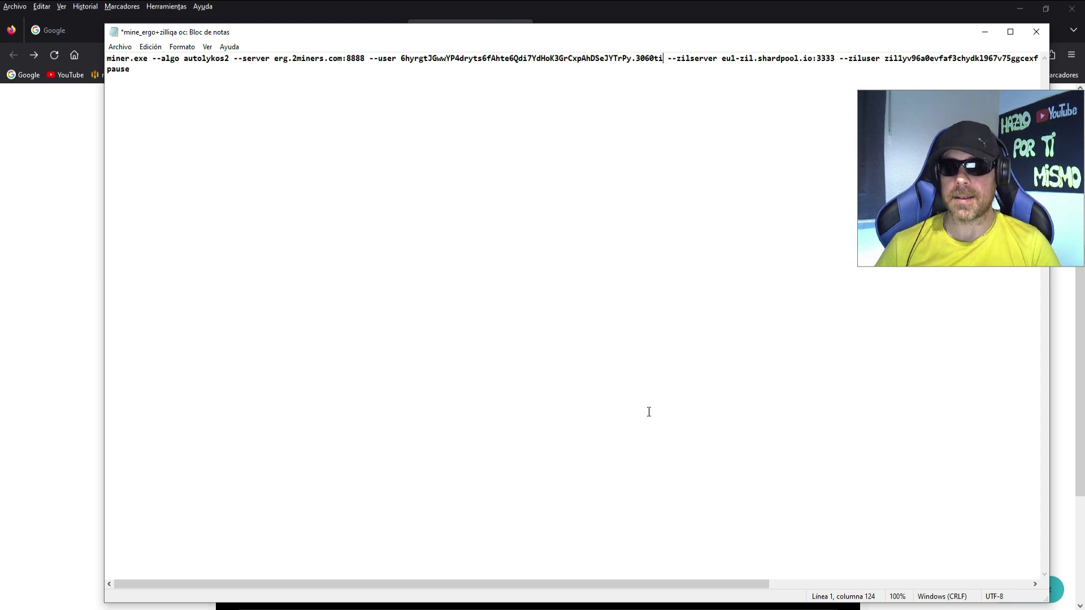
# Review the rest of the miner command, including the clock settings, worker name and Zilliqa server parameter.
pyautogui.moveTo(617, 584); pyautogui.dragTo(892, 565)
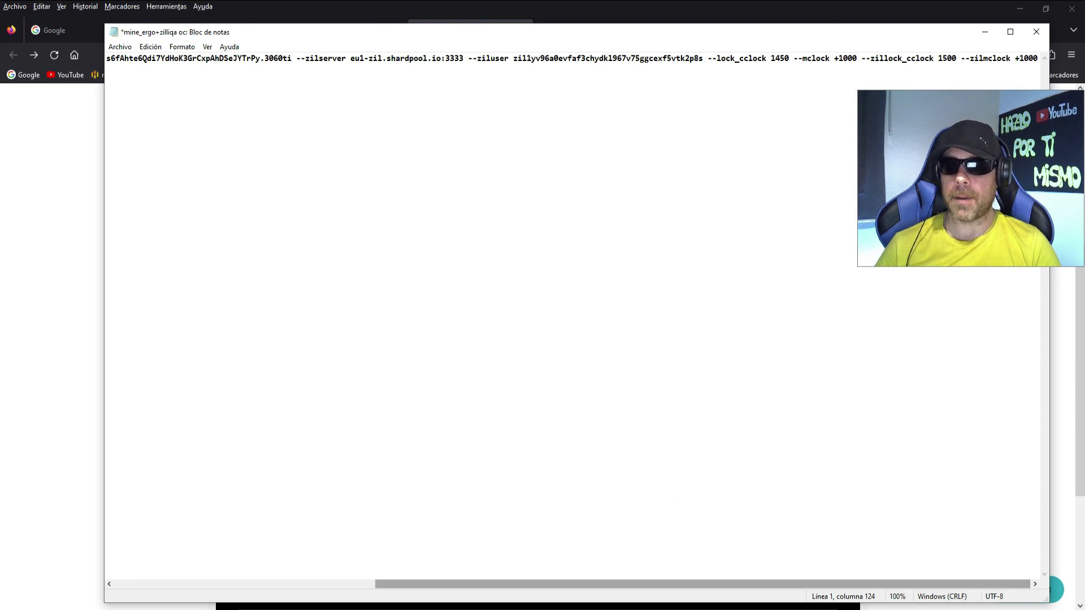
pyautogui.moveTo(729, 585); pyautogui.dragTo(447, 559)
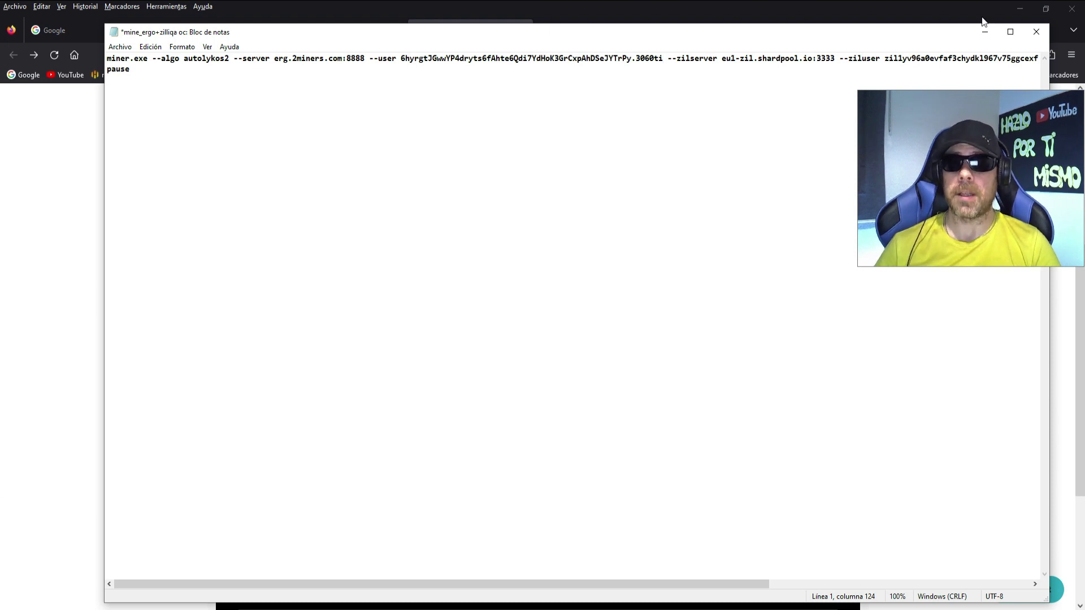
pyautogui.doubleClick(636, 59)
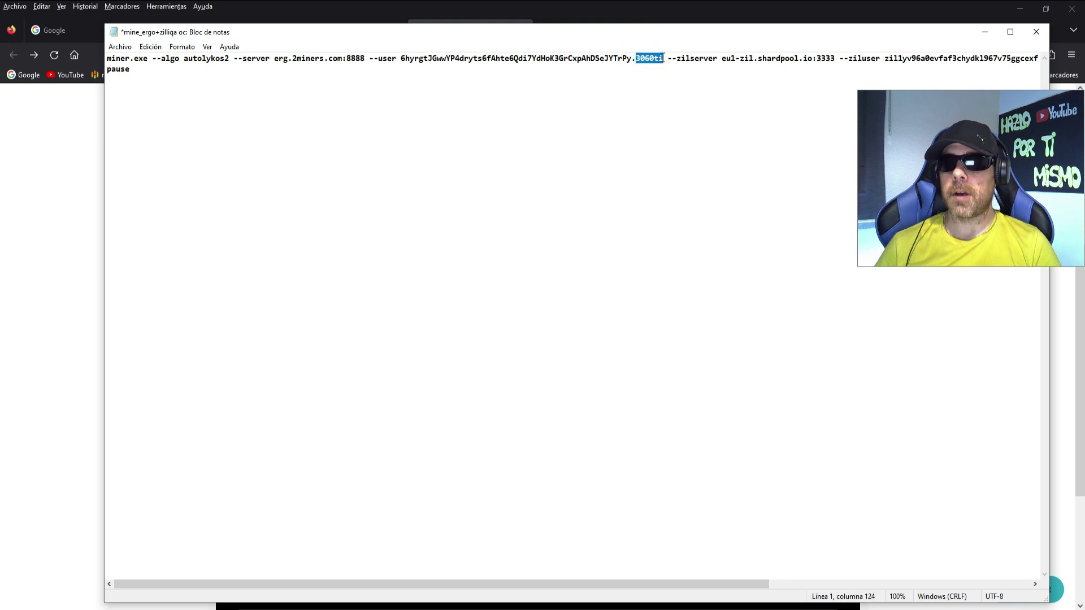
pyautogui.click(661, 103)
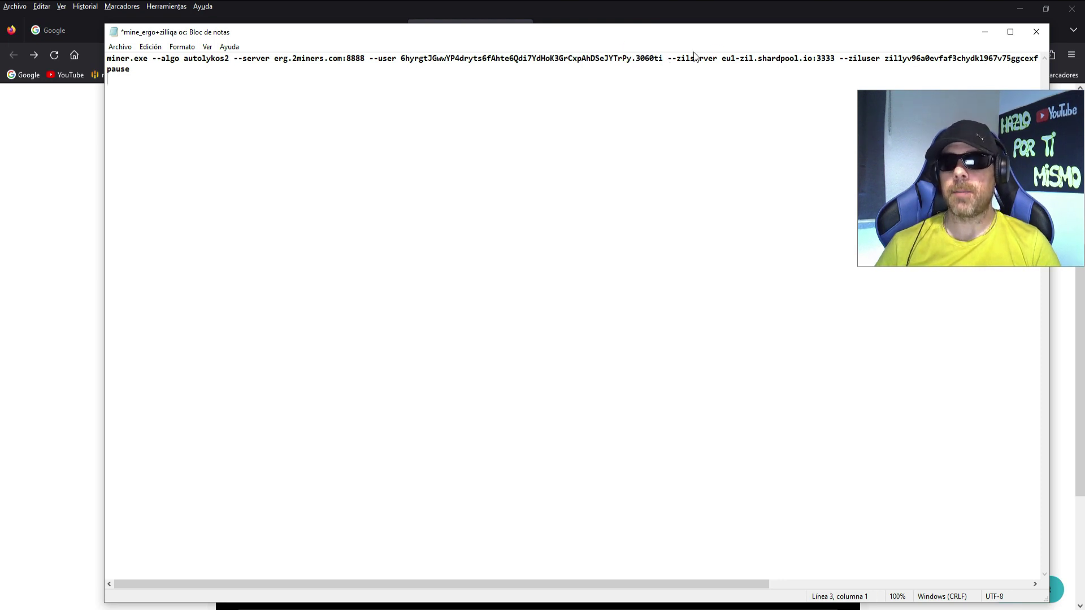
pyautogui.moveTo(681, 58); pyautogui.dragTo(713, 58)
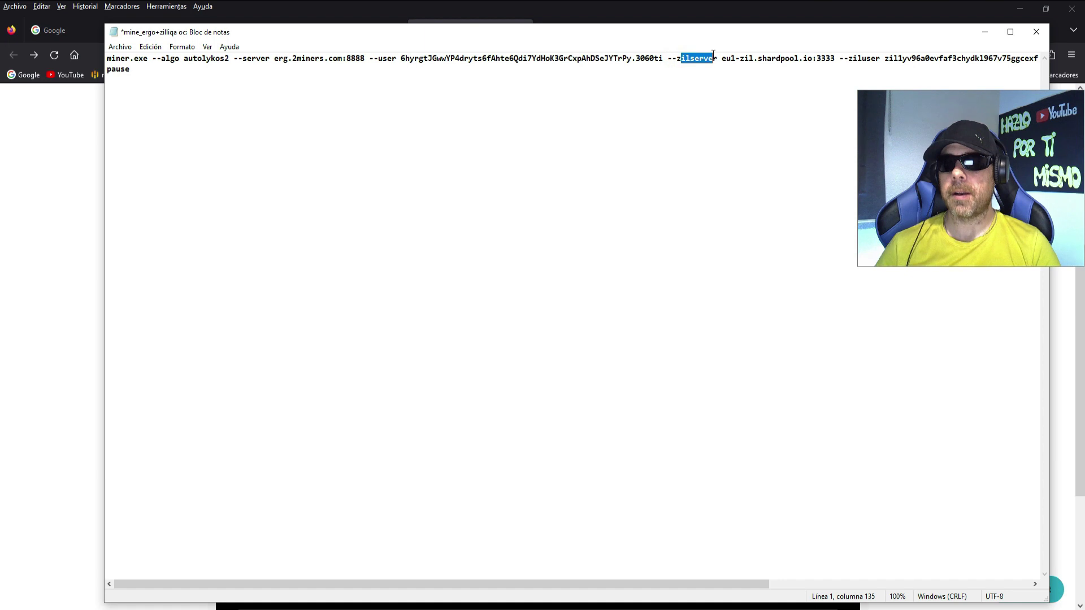
pyautogui.click(724, 58)
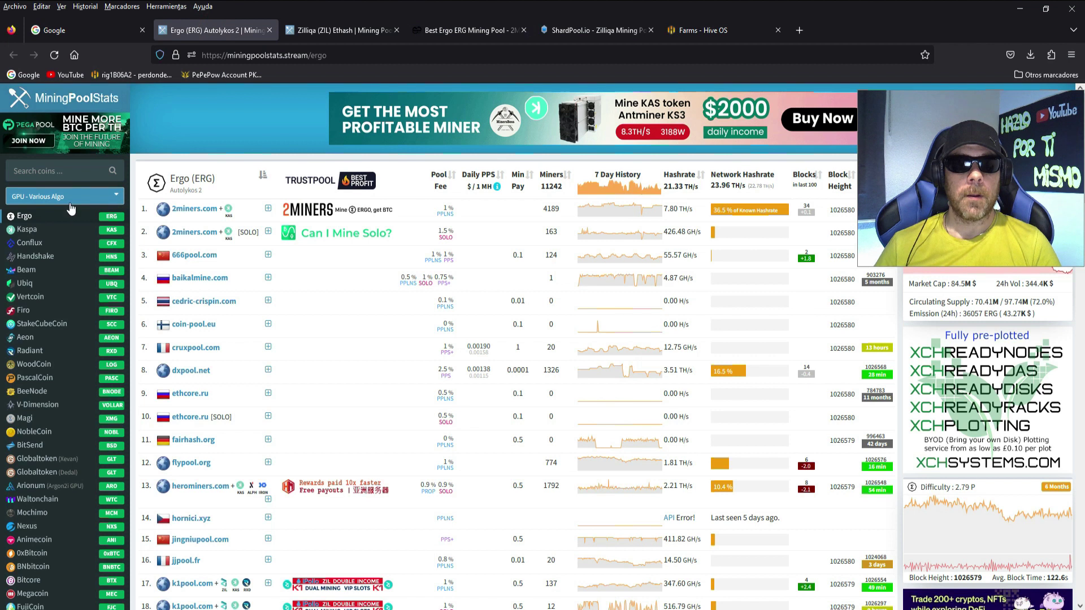
# Review the Zilliqa pool list on MiningPoolStats in the browser and open the ShardPool site.
pyautogui.click(30, 169)
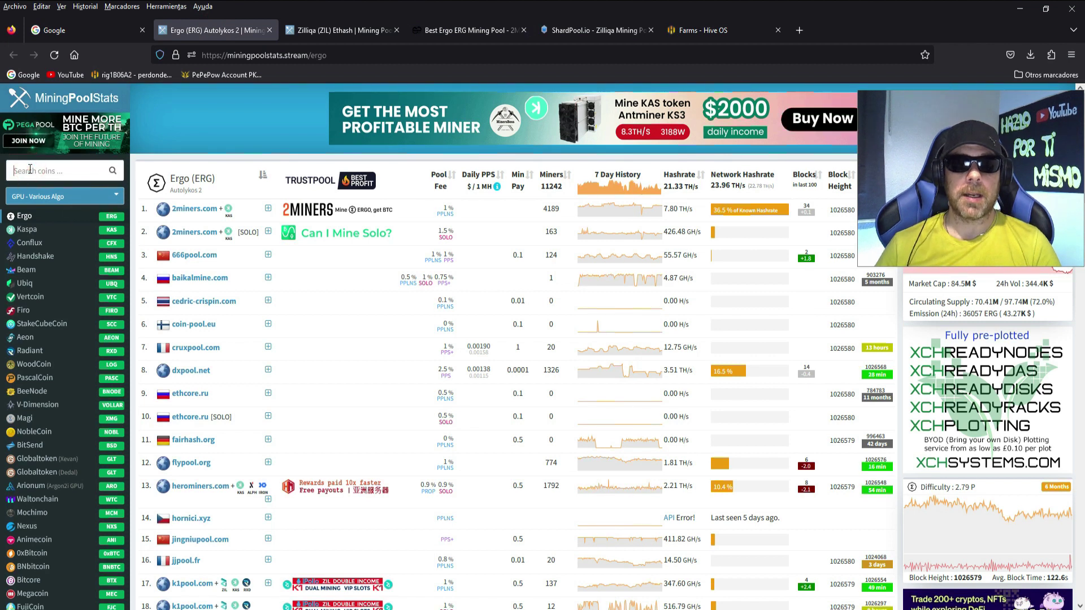
pyautogui.click(320, 29)
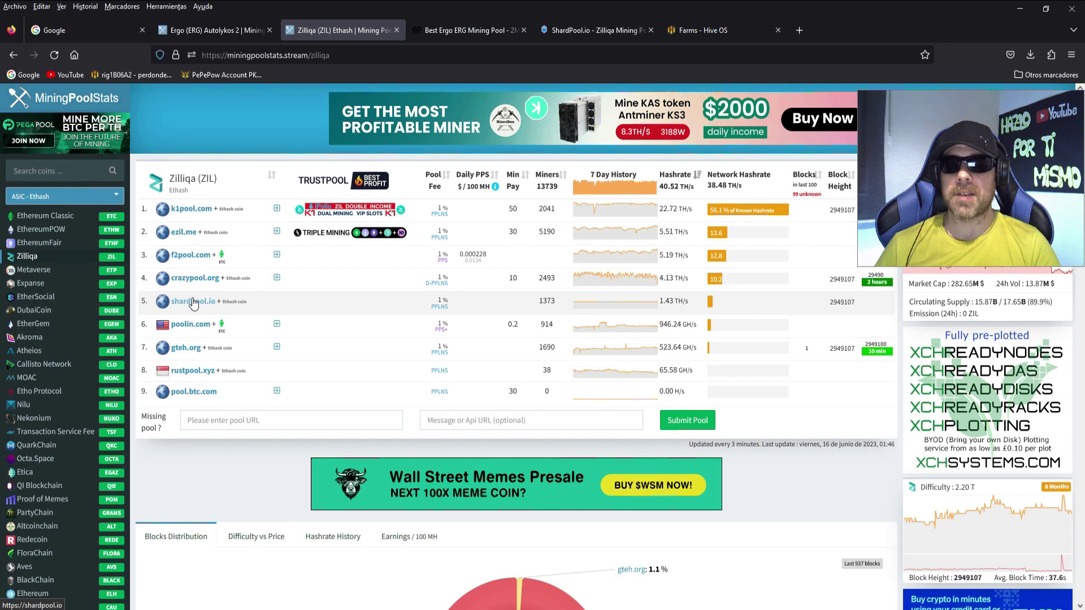
pyautogui.click(594, 30)
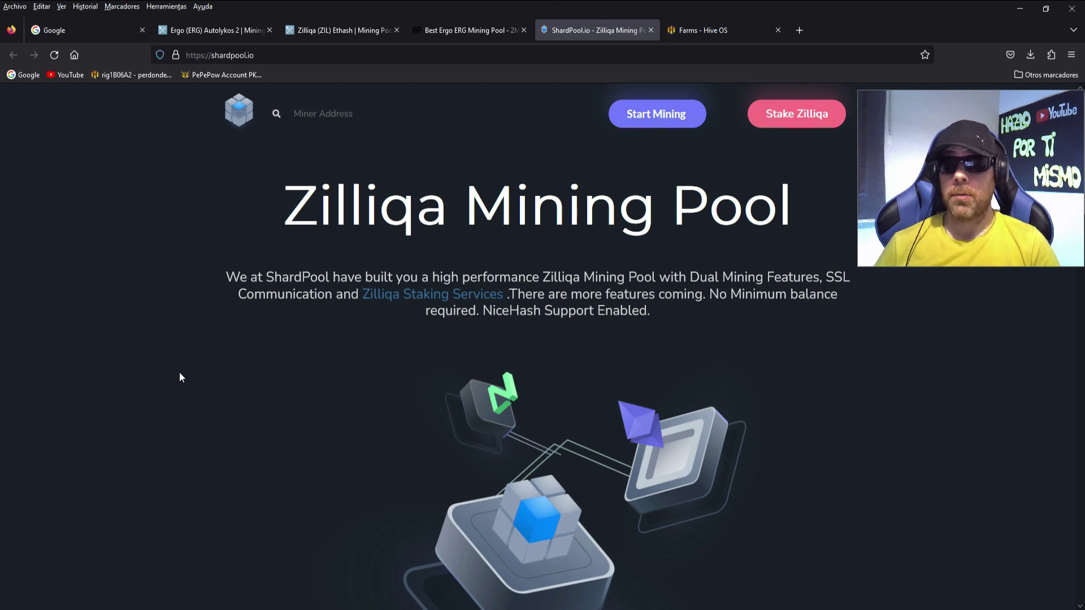
# Examine the address lookup fields for checking mining statistics on ShardPool and on the 2Miners Ergo pool.
pyautogui.click(316, 114)
pyautogui.click(310, 113)
pyautogui.click(332, 113)
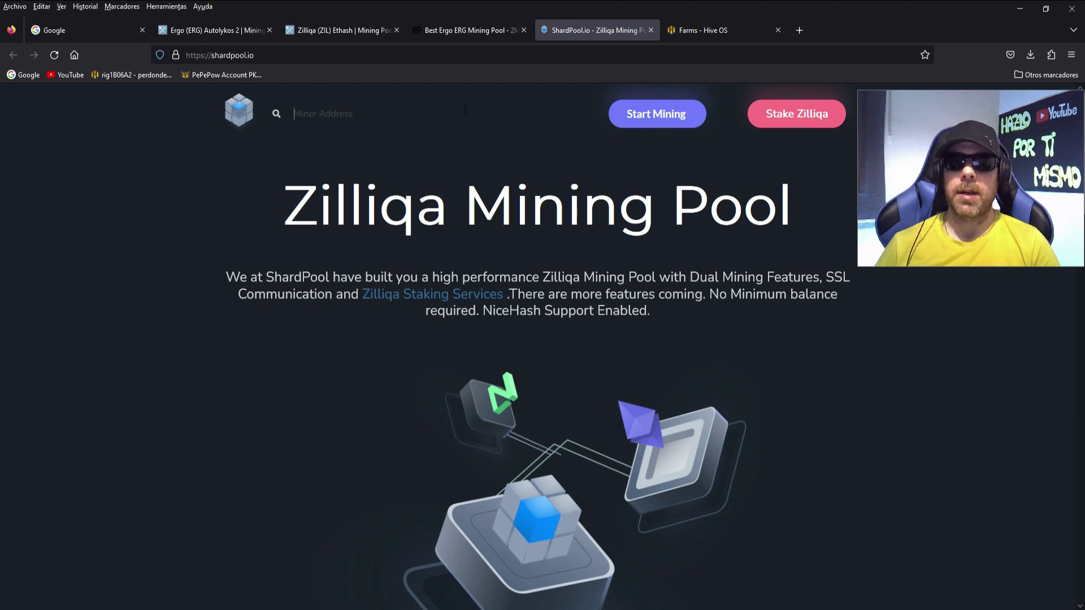
pyautogui.click(464, 28)
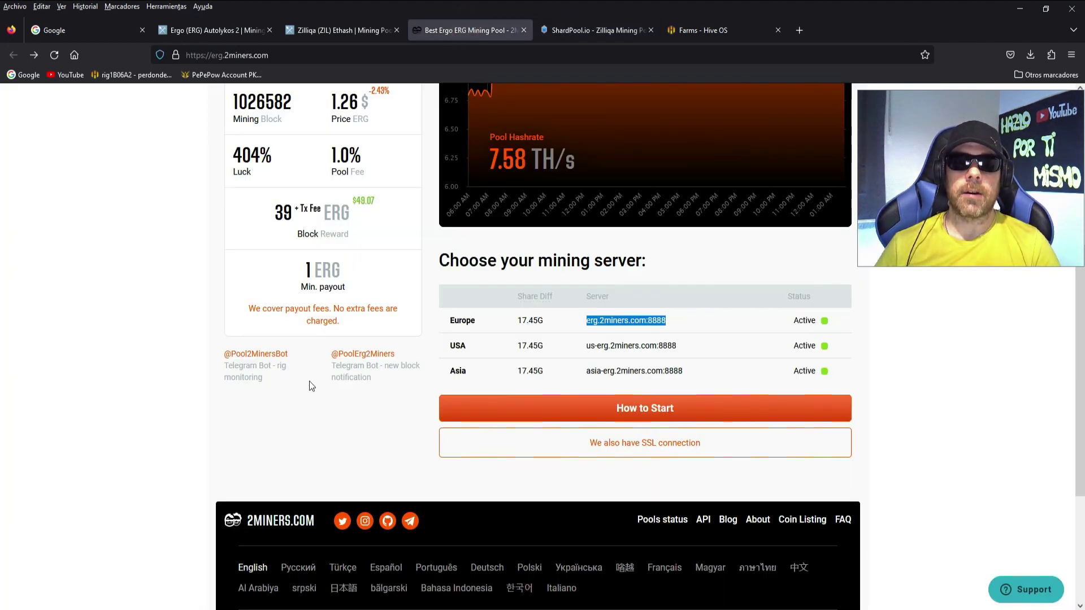
pyautogui.scroll(5, 313, 381)
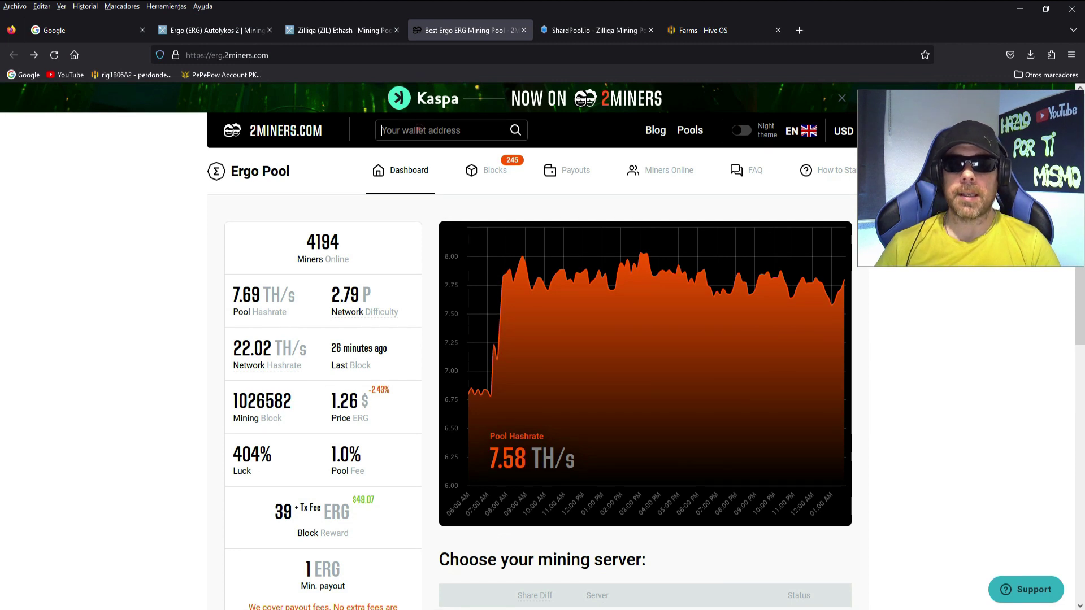
pyautogui.click(419, 130)
pyautogui.press('Escape')
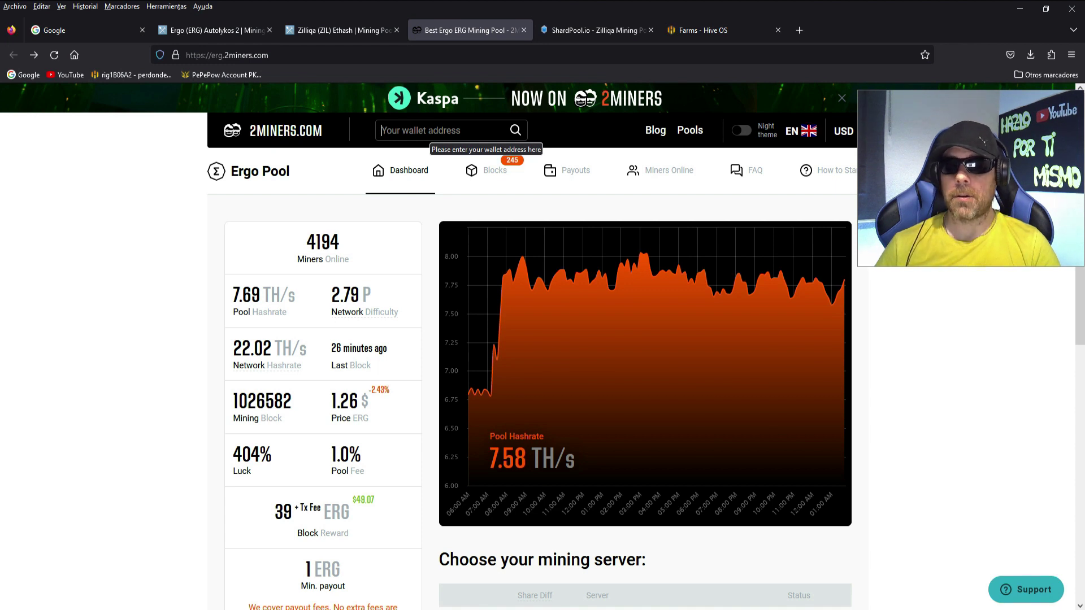
# On the ShardPool site, set the miner location in the miner script generator to EU - Germany.
pyautogui.click(575, 28)
pyautogui.click(256, 425)
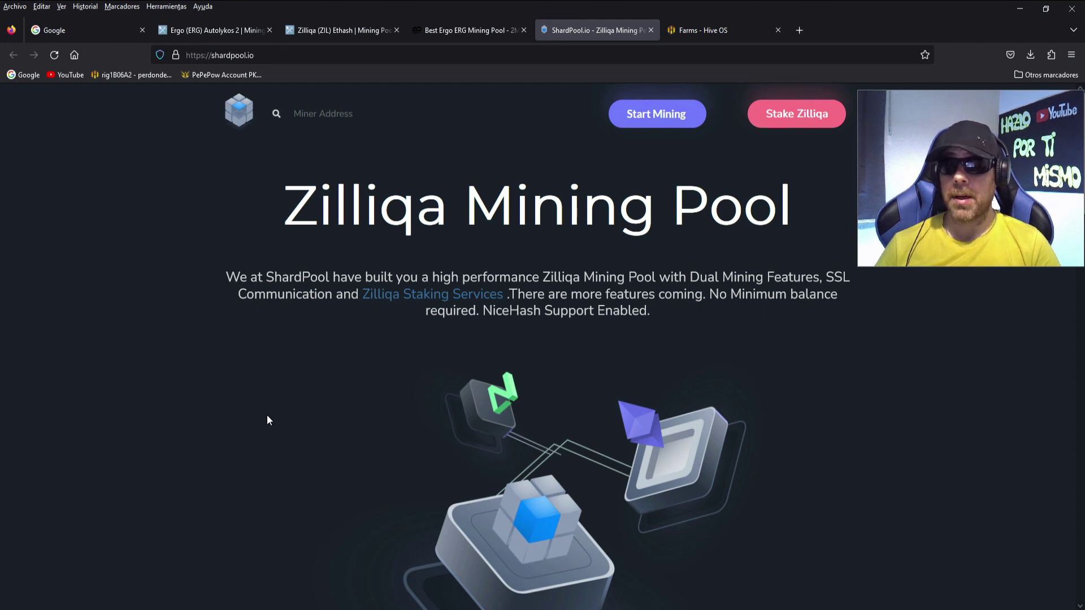
pyautogui.scroll(-7, 267, 415)
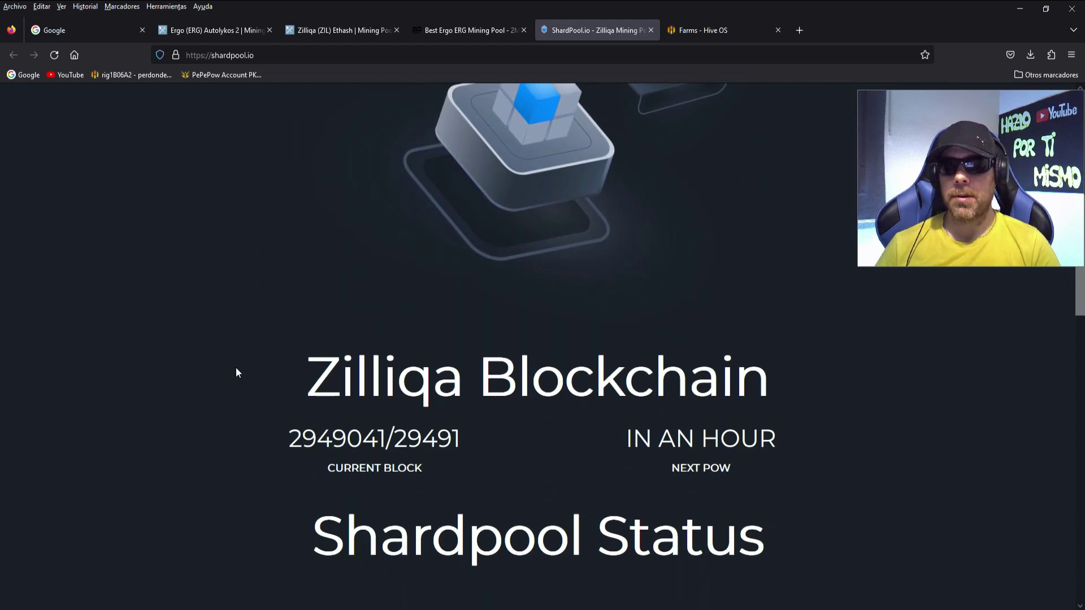
pyautogui.scroll(-10, 235, 367)
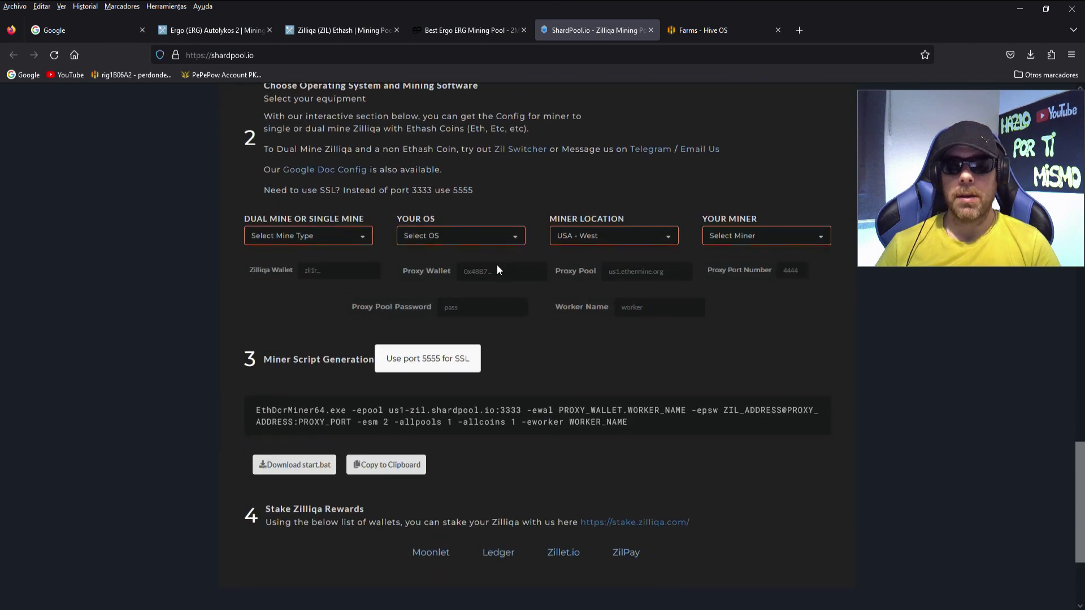
pyautogui.moveTo(390, 410); pyautogui.dragTo(521, 411)
pyautogui.click(395, 410)
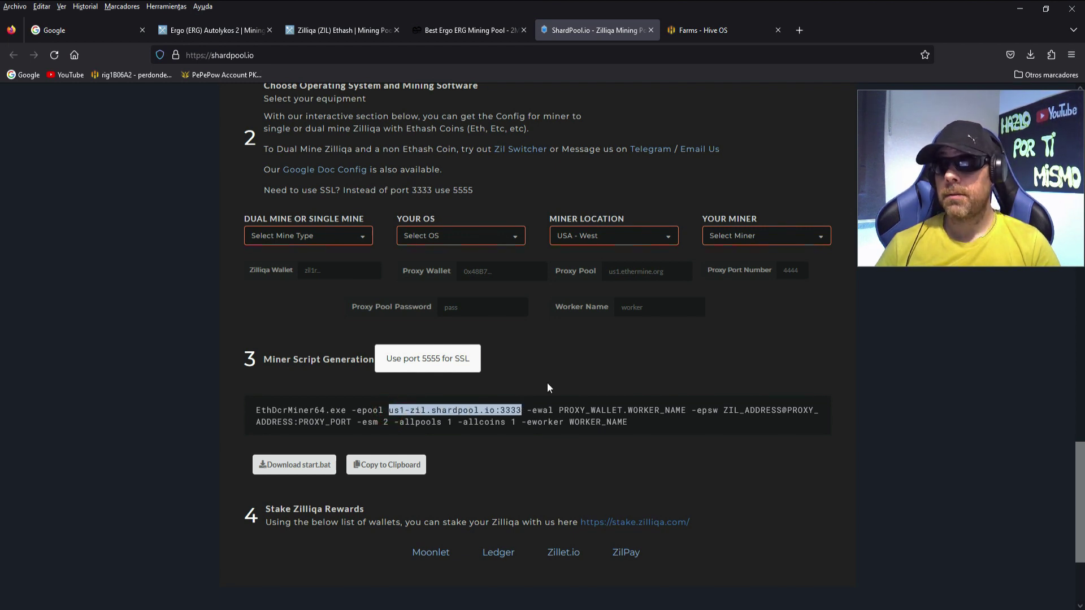
pyautogui.click(529, 372)
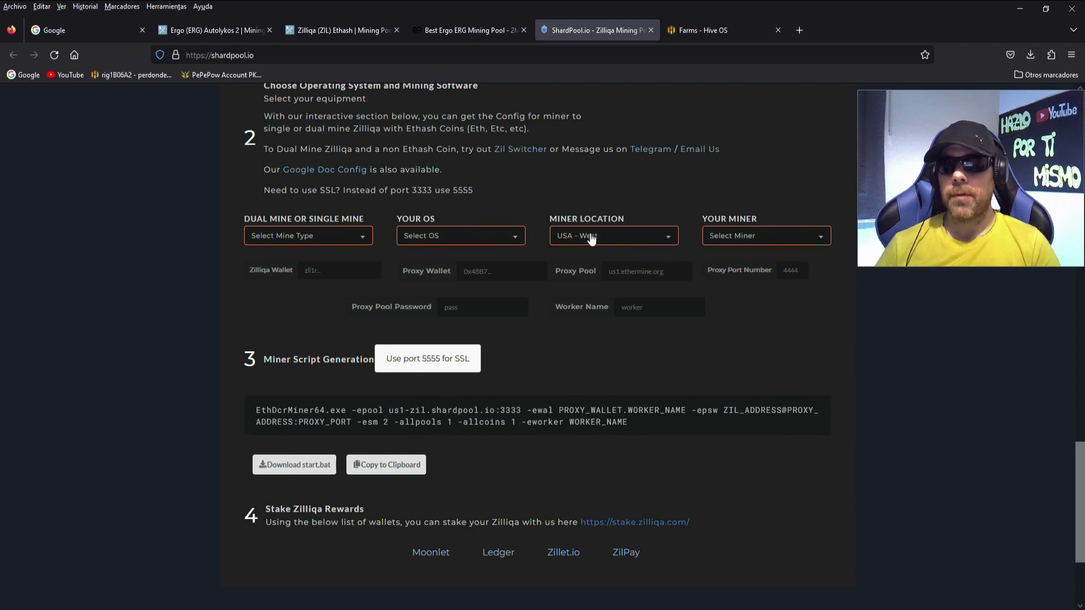
pyautogui.click(669, 239)
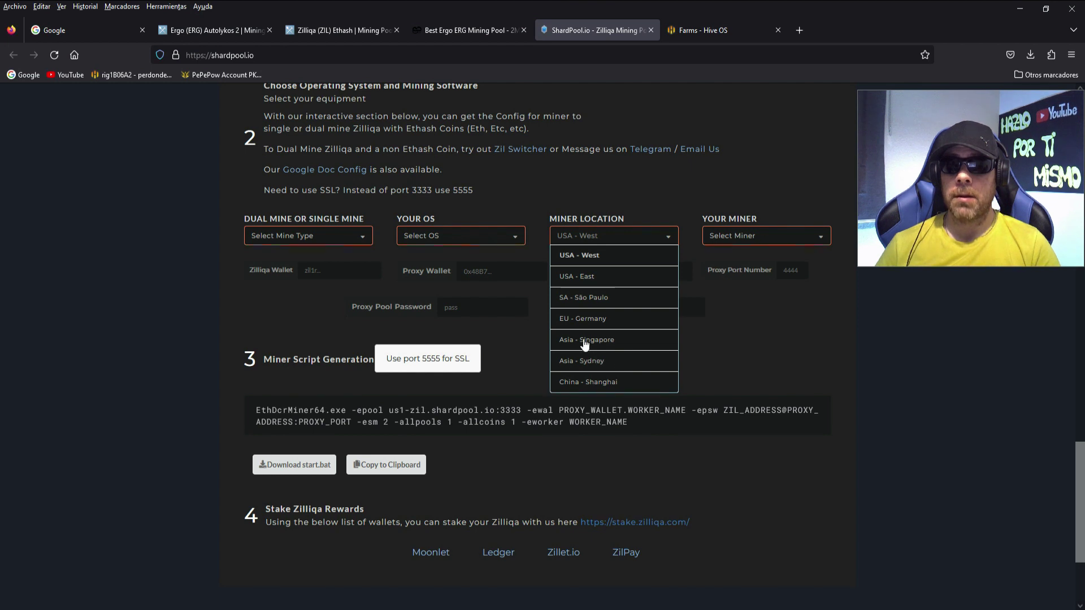
pyautogui.click(591, 321)
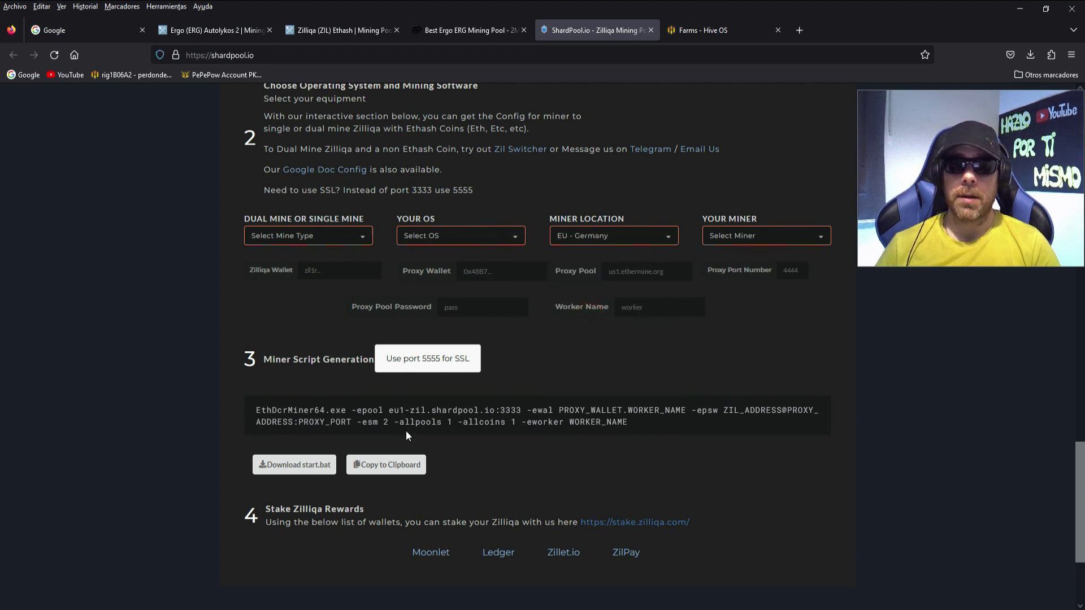
# Copy the server address eu1-zil.shardpool.io:3333 from the generated miner script.
pyautogui.moveTo(389, 411); pyautogui.dragTo(442, 411)
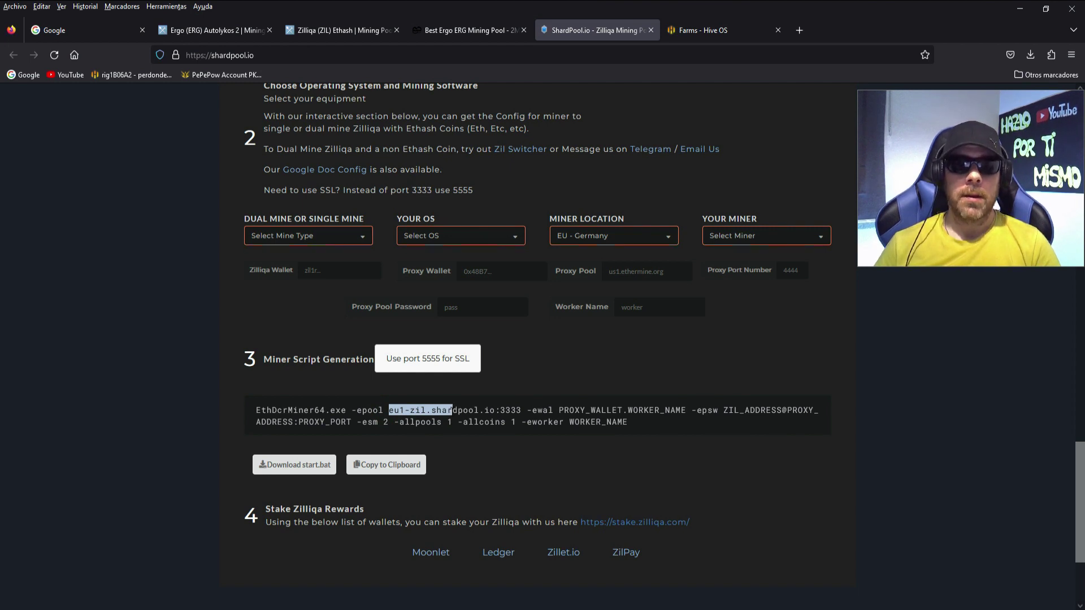
pyautogui.moveTo(452, 410); pyautogui.dragTo(521, 411)
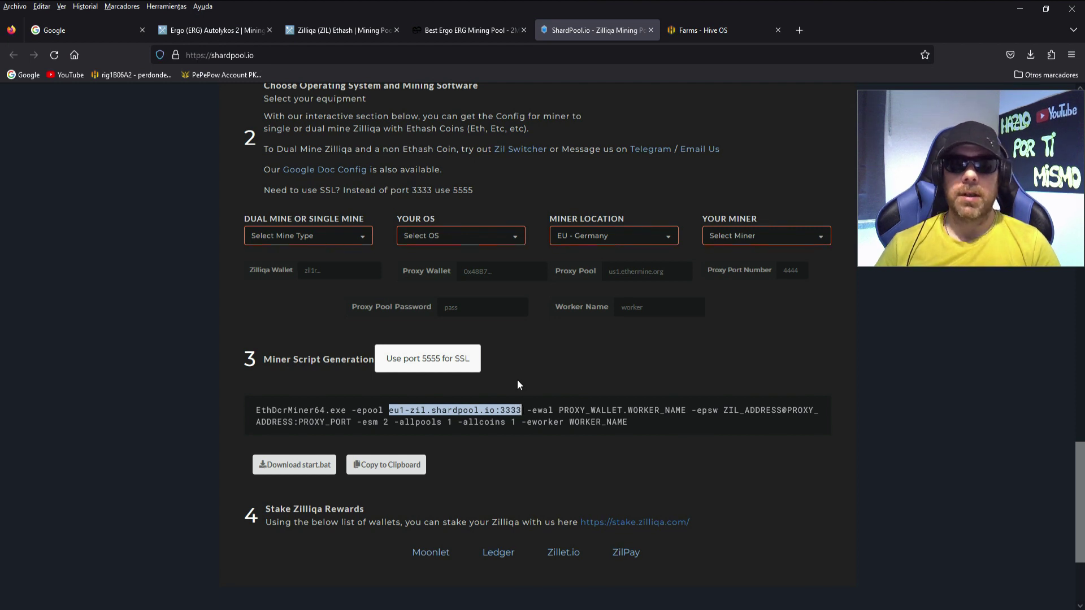
pyautogui.rightClick(494, 410)
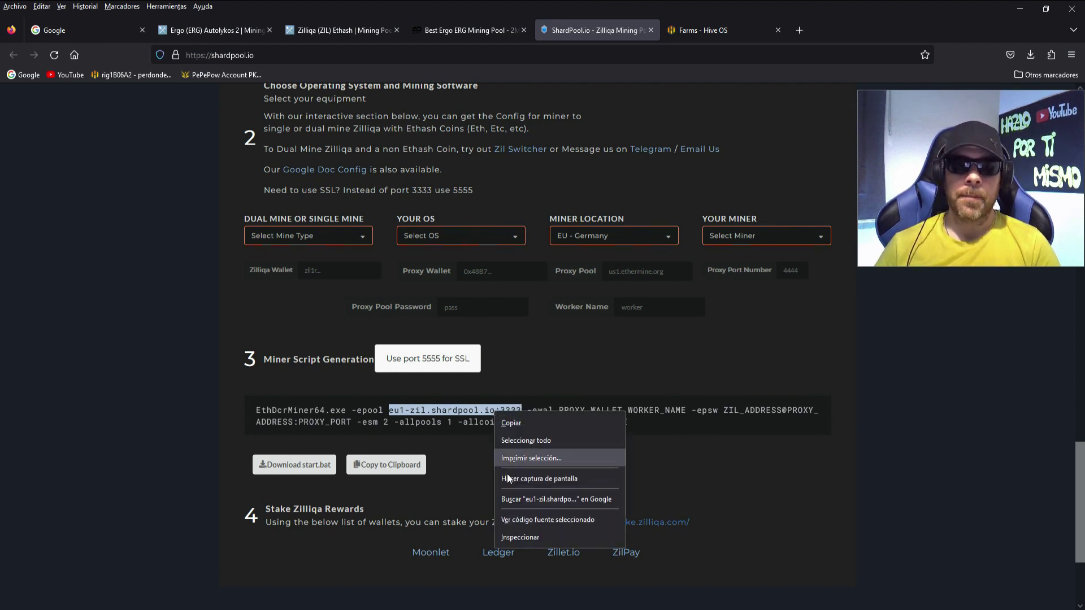
pyautogui.click(520, 423)
pyautogui.moveTo(401, 411); pyautogui.dragTo(521, 411)
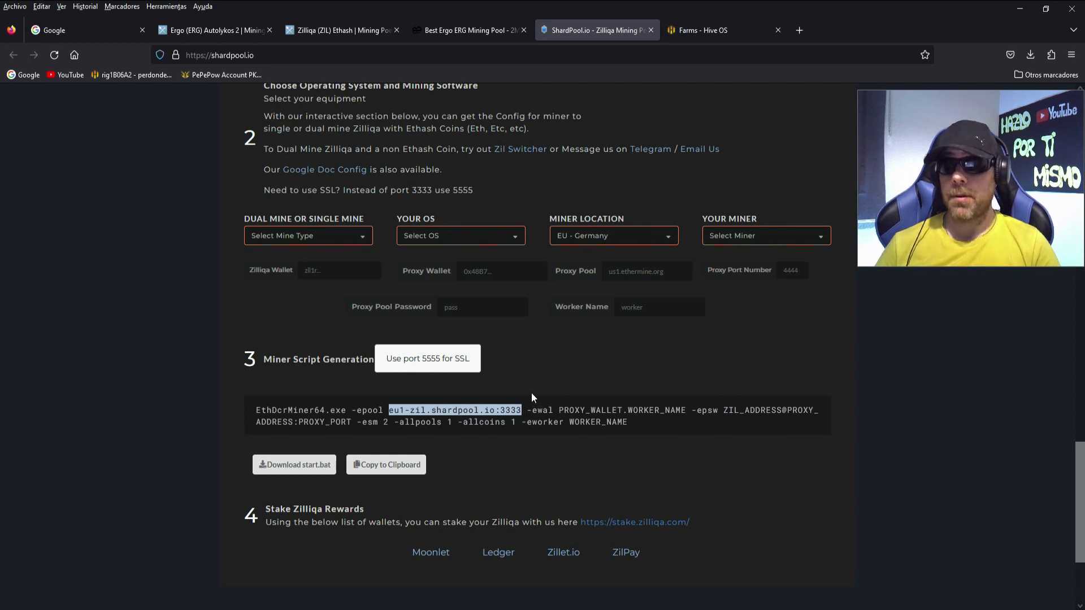
pyautogui.click(843, 323)
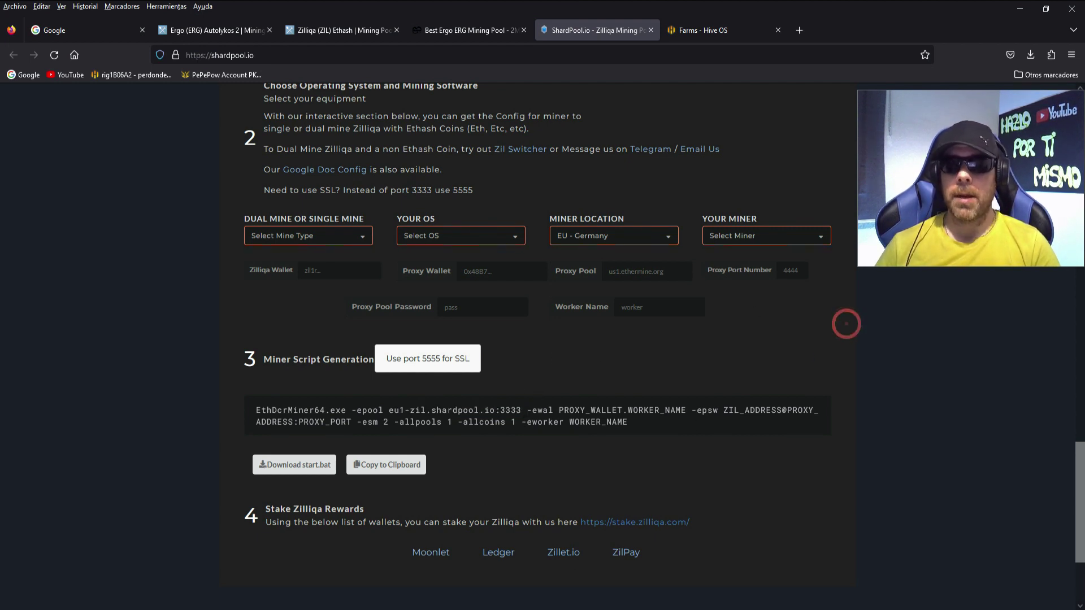
# Switch to the batch file in Notepad and replace the zilserver value with the copied address eu1-zil.shardpool.io:3333.
pyautogui.hotkey('alt', 'Tab')
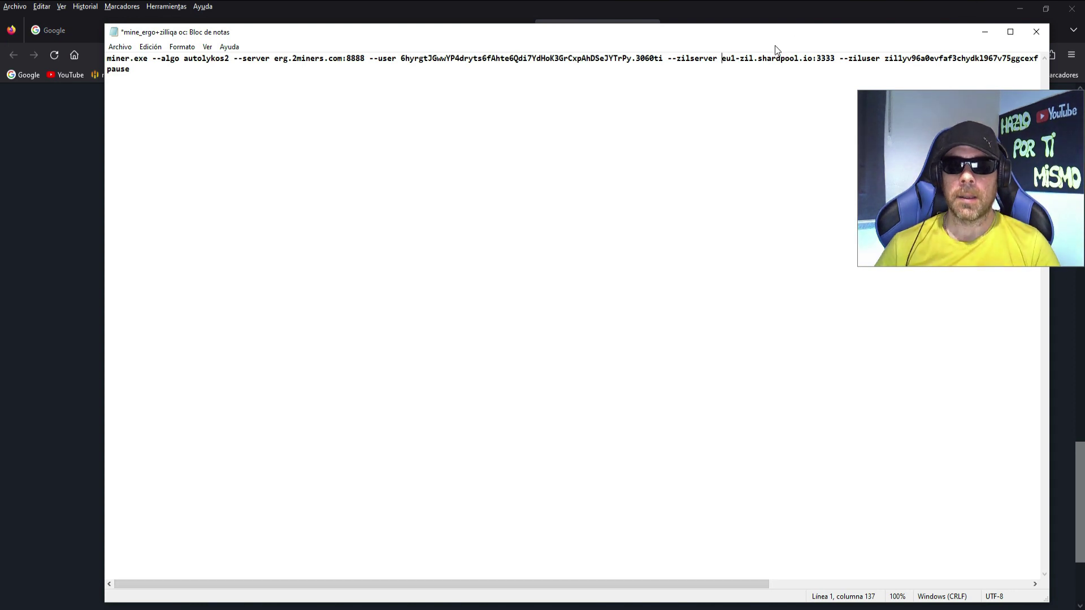
pyautogui.moveTo(723, 58); pyautogui.dragTo(835, 62)
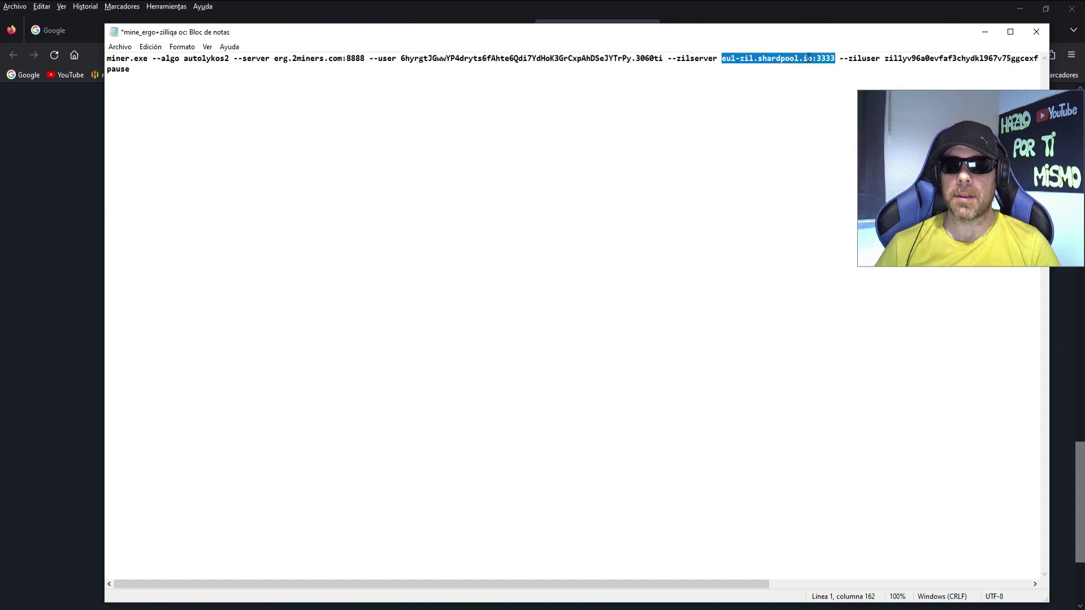
pyautogui.rightClick(808, 61)
pyautogui.click(831, 113)
pyautogui.click(792, 114)
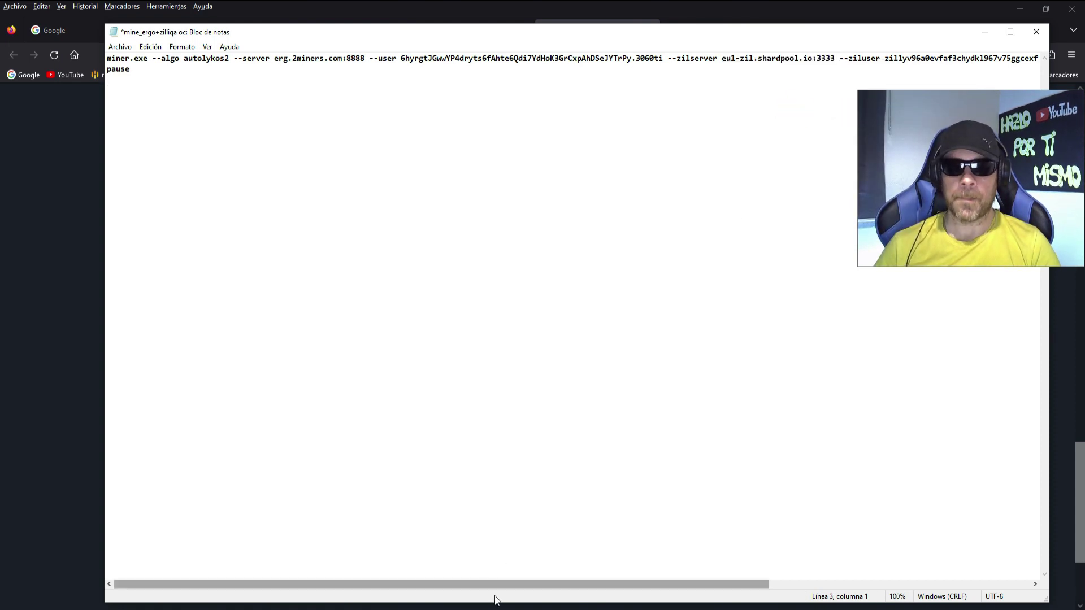
# Append the worker name .3060ti to the Zilliqa wallet address in the ziluser parameter.
pyautogui.moveTo(496, 585); pyautogui.dragTo(786, 593)
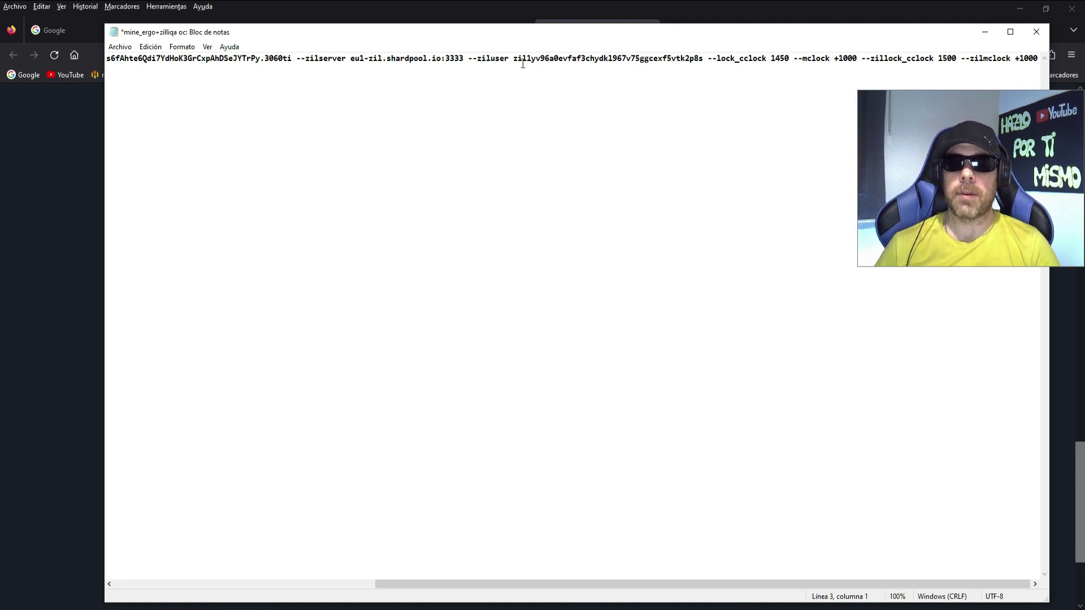
pyautogui.moveTo(512, 59); pyautogui.dragTo(705, 60)
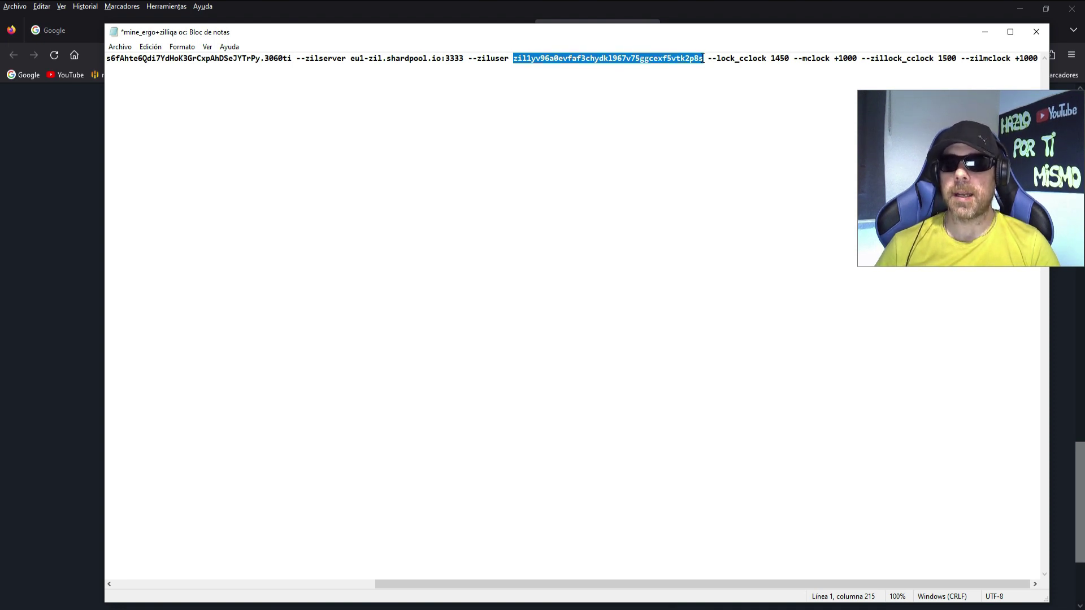
pyautogui.click(705, 59)
pyautogui.click(703, 56)
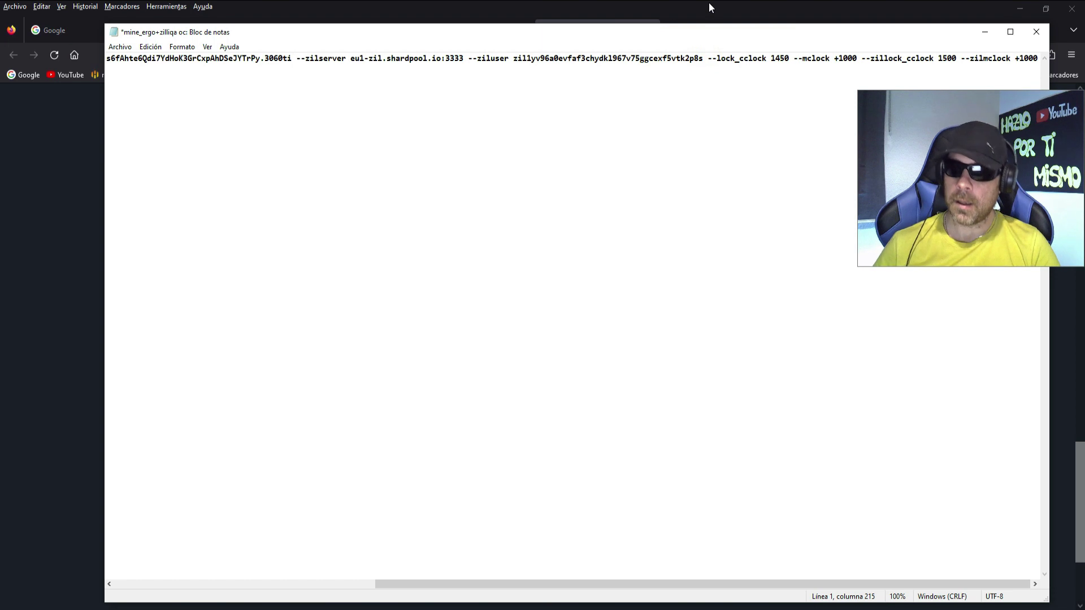
pyautogui.write('.3060')
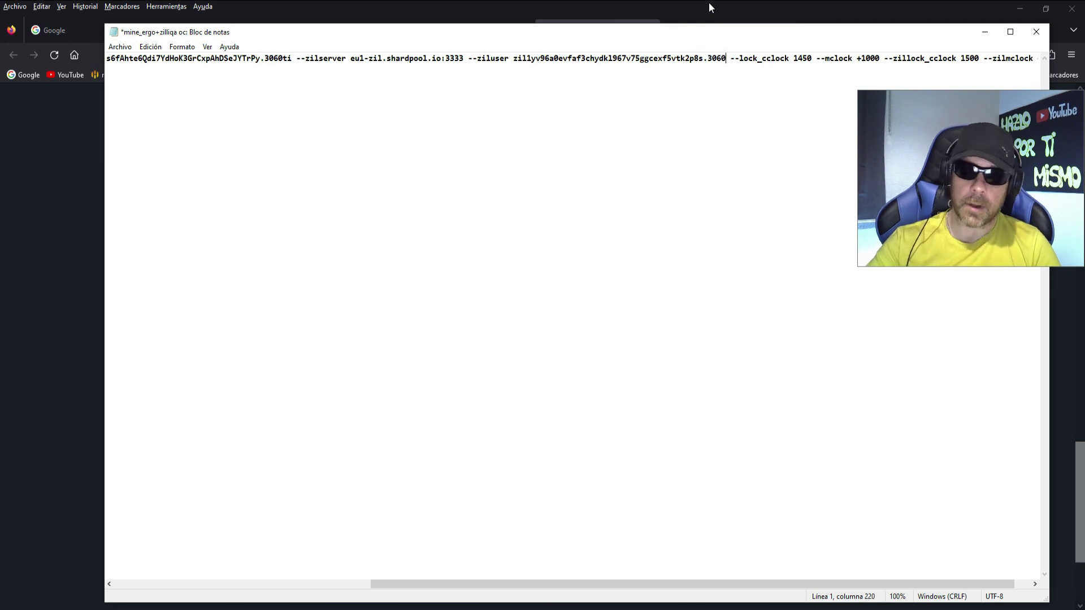
pyautogui.write('ti')
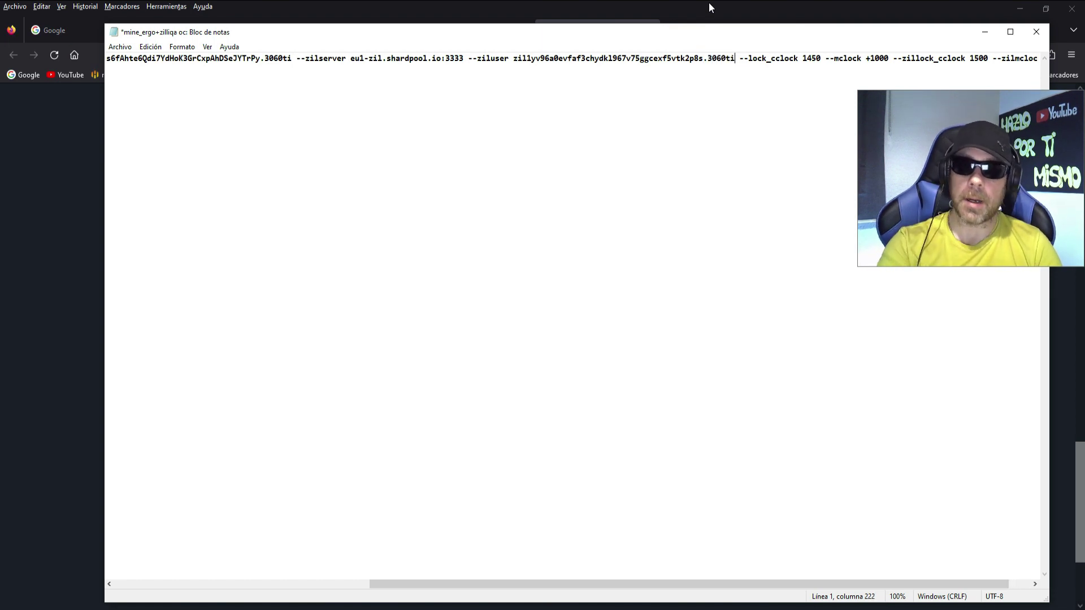
# Examine the Ergo overclock values in the lock_cclock and mclock parameters of the miner command.
pyautogui.moveTo(775, 30); pyautogui.dragTo(717, 30)
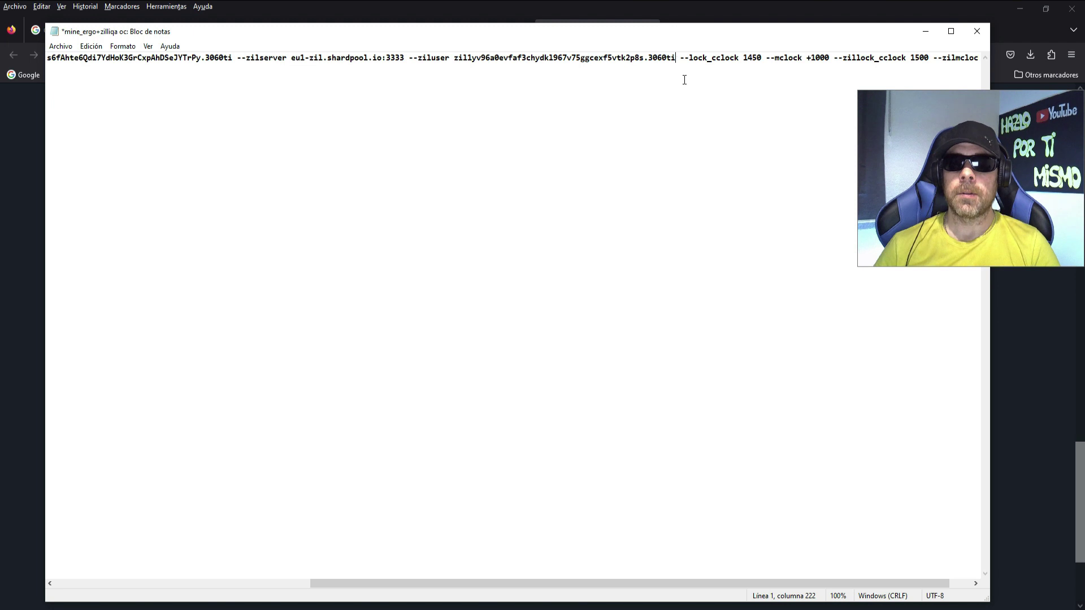
pyautogui.click(688, 58)
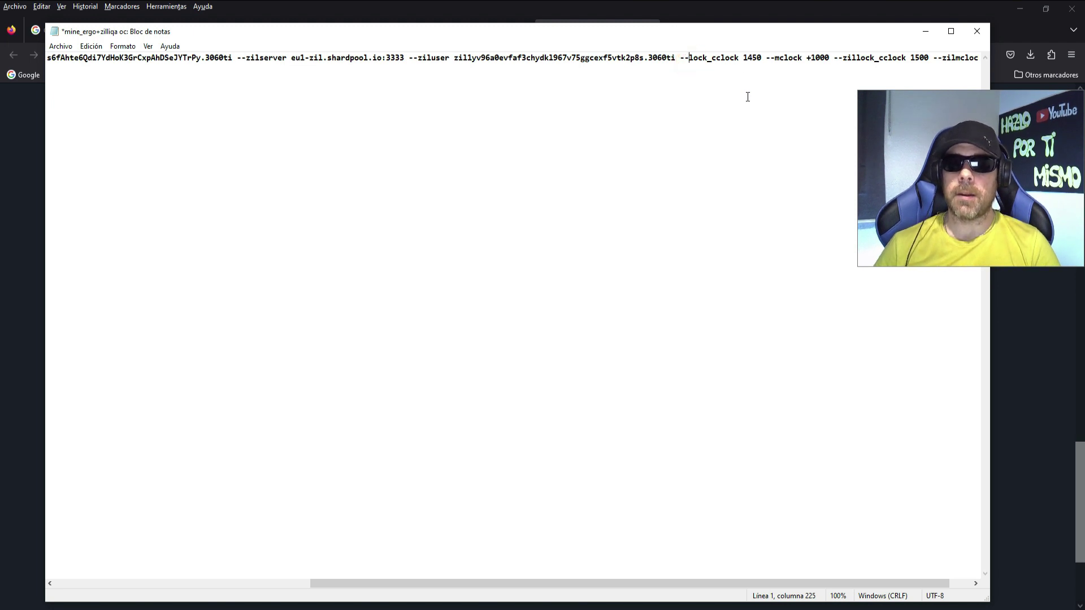
pyautogui.moveTo(596, 583); pyautogui.dragTo(696, 586)
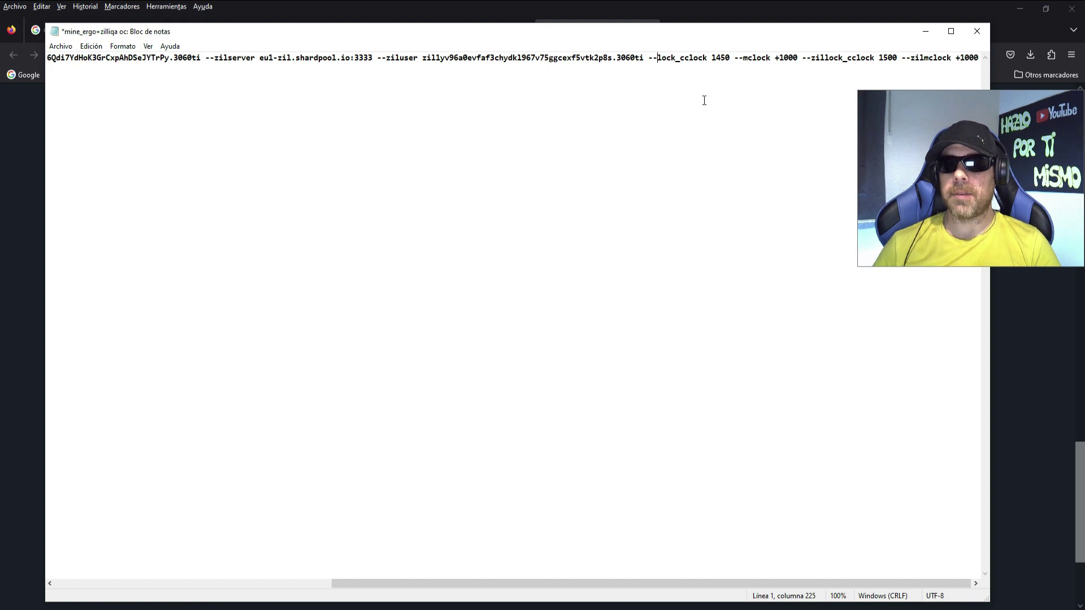
pyautogui.doubleClick(714, 57)
pyautogui.click(746, 57)
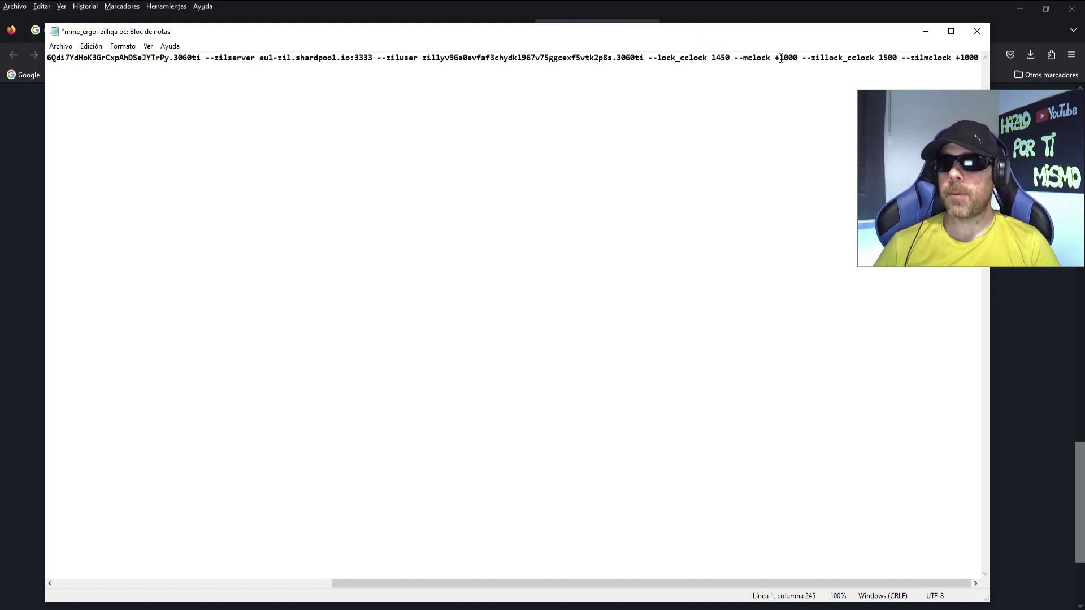
pyautogui.doubleClick(783, 57)
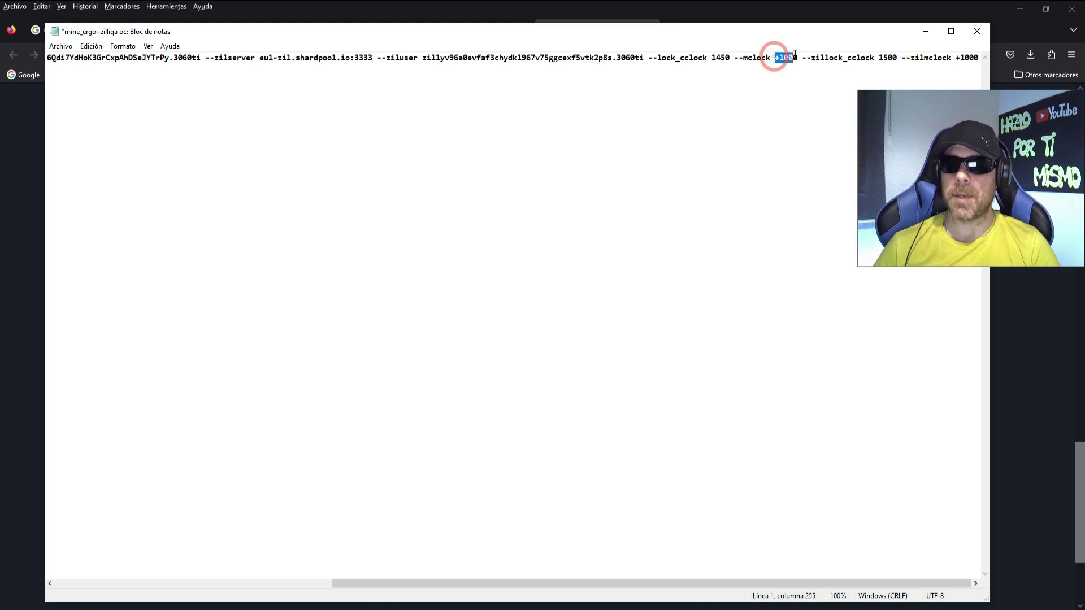
pyautogui.click(792, 57)
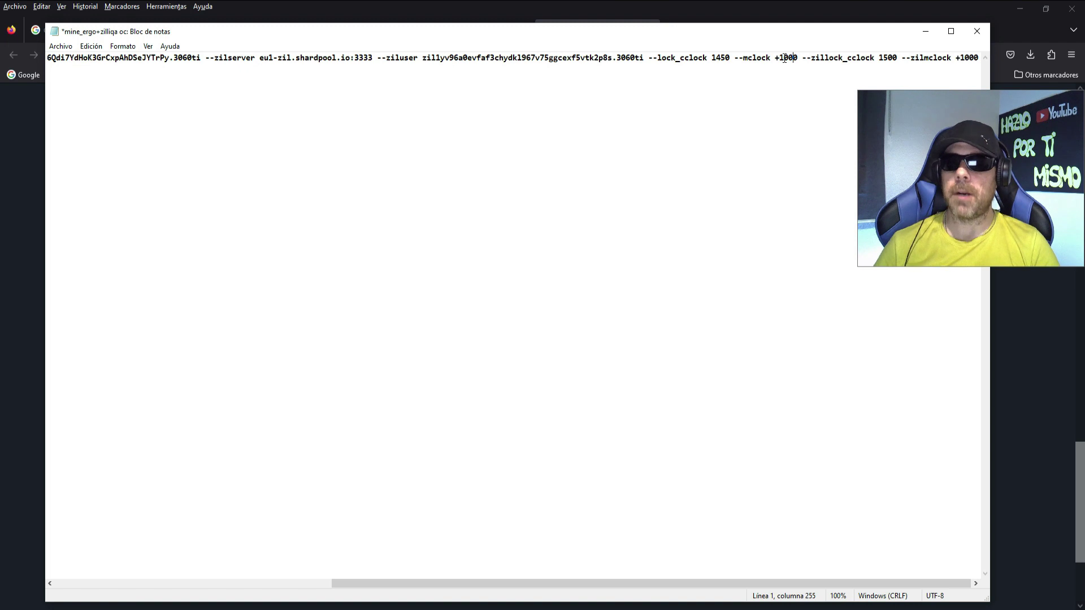
pyautogui.moveTo(798, 57); pyautogui.dragTo(783, 57)
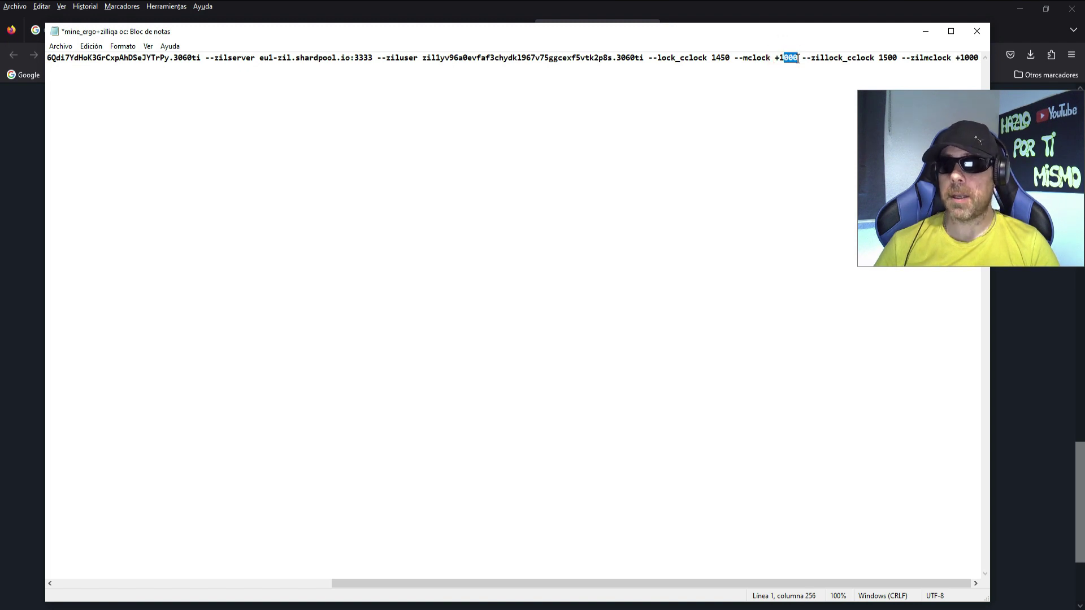
pyautogui.click(788, 57)
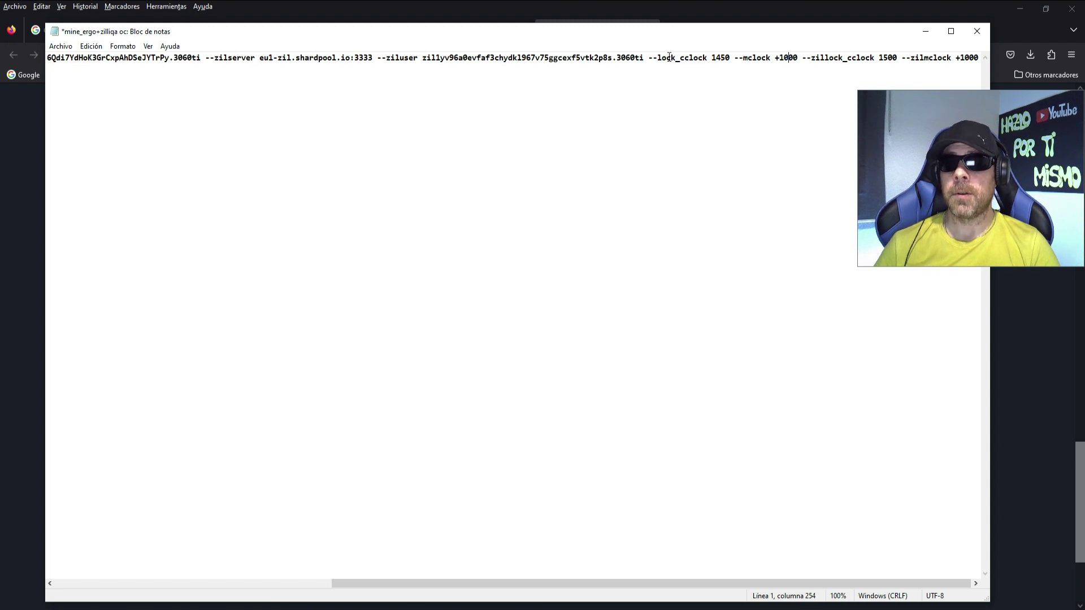
pyautogui.moveTo(713, 57); pyautogui.dragTo(797, 58)
pyautogui.click(780, 57)
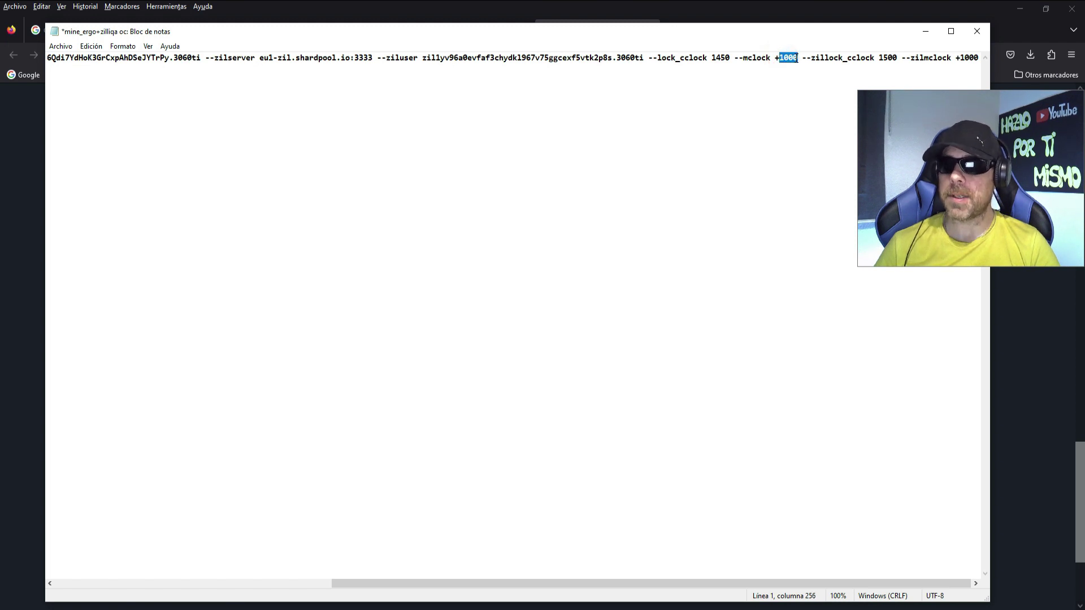
pyautogui.hotkey('shift', 'Left')
pyautogui.hotkey('shift', 'Left')
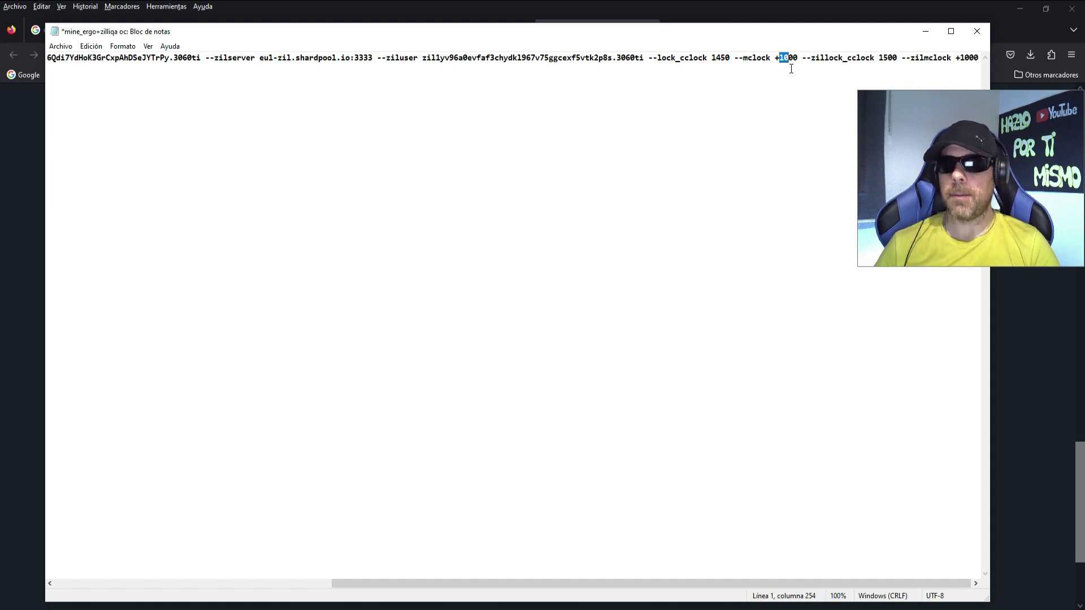
pyautogui.click(713, 57)
pyautogui.moveTo(713, 57); pyautogui.dragTo(728, 56)
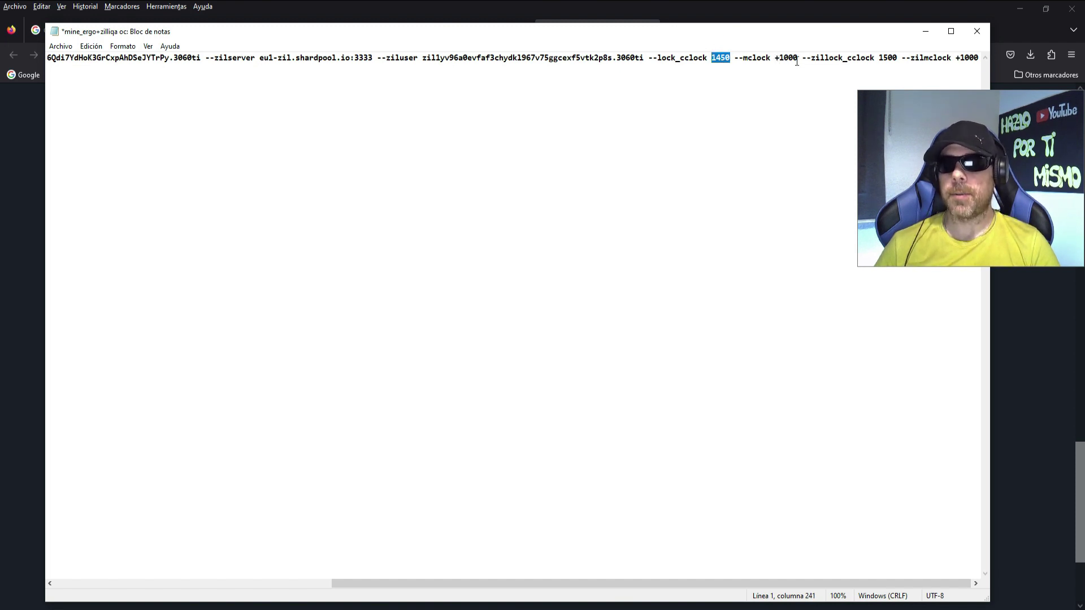
# Examine the Zilliqa overclock values in the zillock_cclock and zilmclock parameters of the miner command.
pyautogui.click(828, 58)
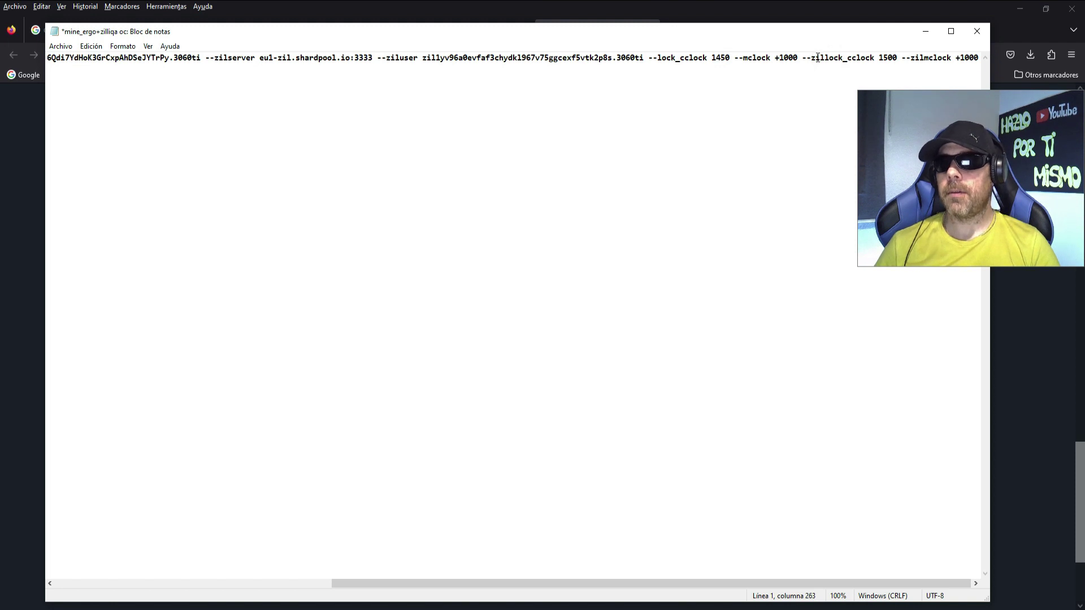
pyautogui.click(880, 57)
pyautogui.moveTo(880, 58); pyautogui.dragTo(897, 59)
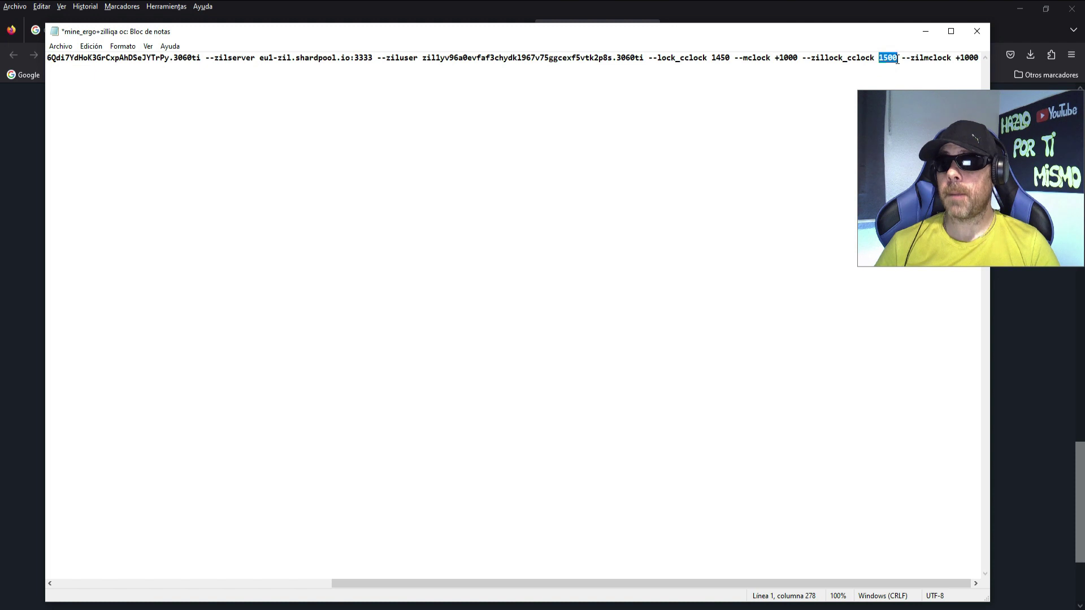
pyautogui.click(924, 58)
pyautogui.click(957, 57)
pyautogui.moveTo(957, 58); pyautogui.dragTo(980, 55)
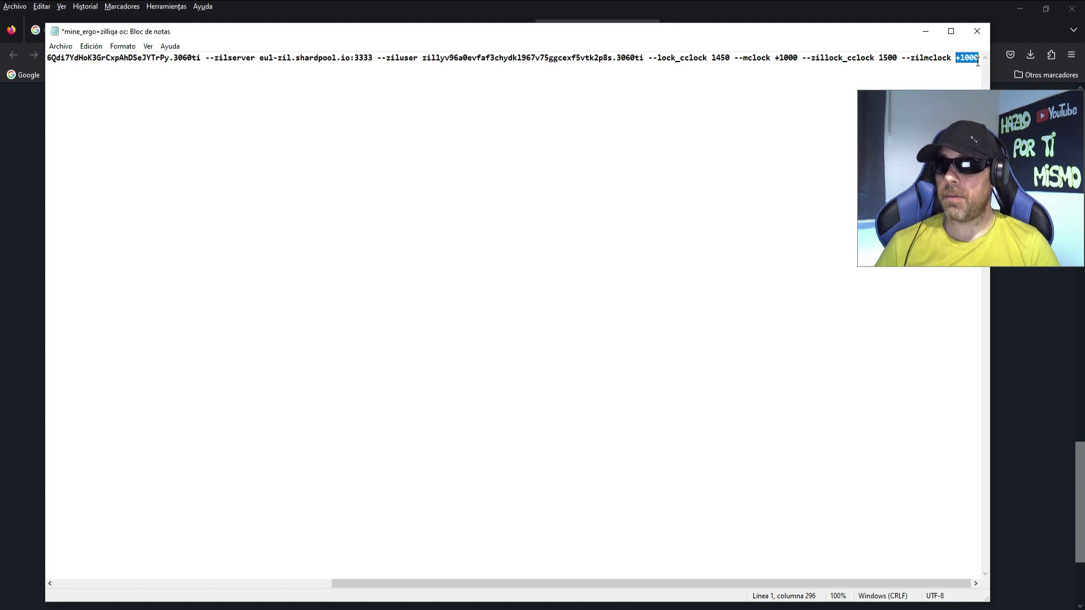
pyautogui.click(941, 58)
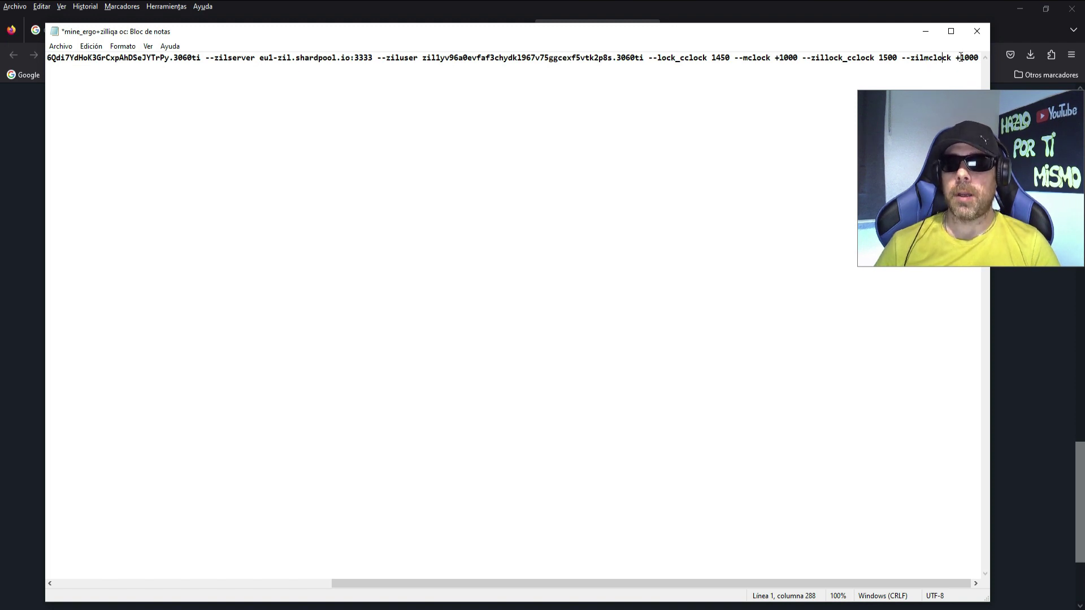
# Compare the Zilliqa core and memory clock values with the Ergo ones in the miner command.
pyautogui.moveTo(965, 57)
pyautogui.mouseDown()
pyautogui.moveTo(954, 57)
pyautogui.moveTo(980, 58)
pyautogui.mouseUp()
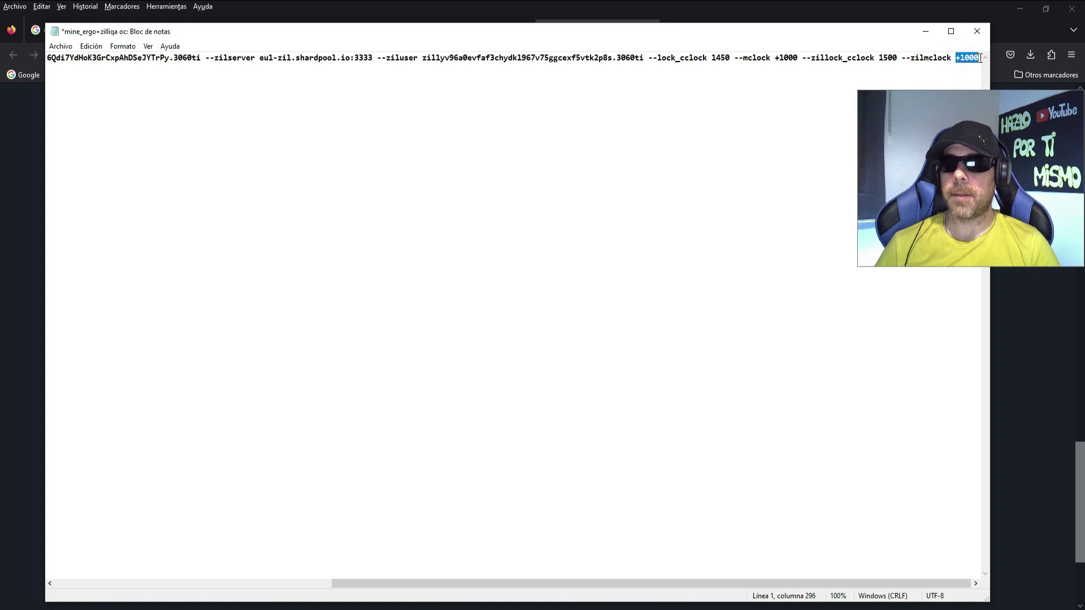
pyautogui.doubleClick(879, 58)
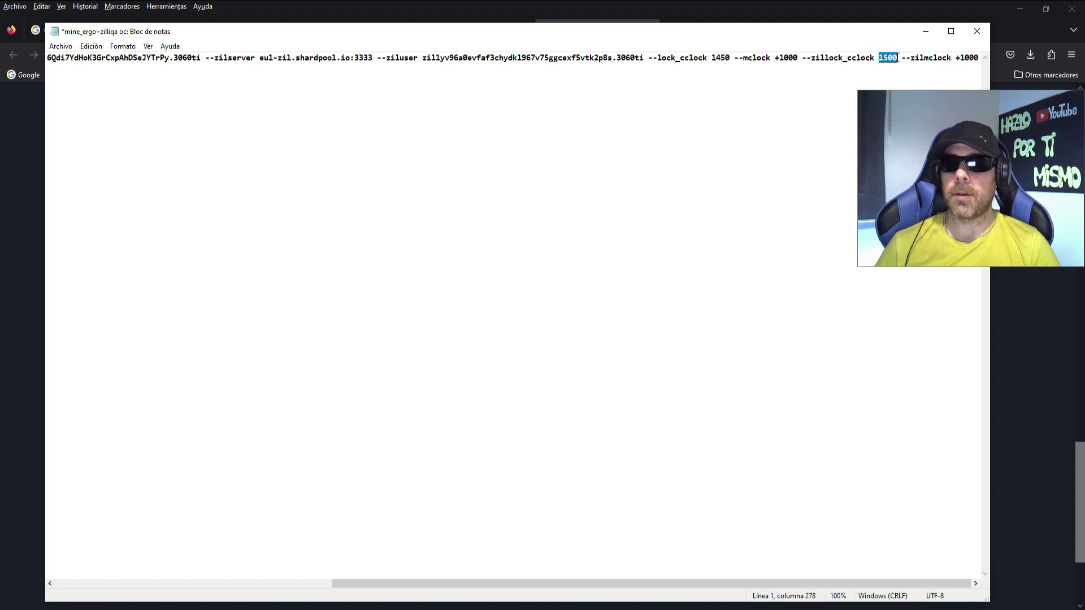
pyautogui.click(833, 56)
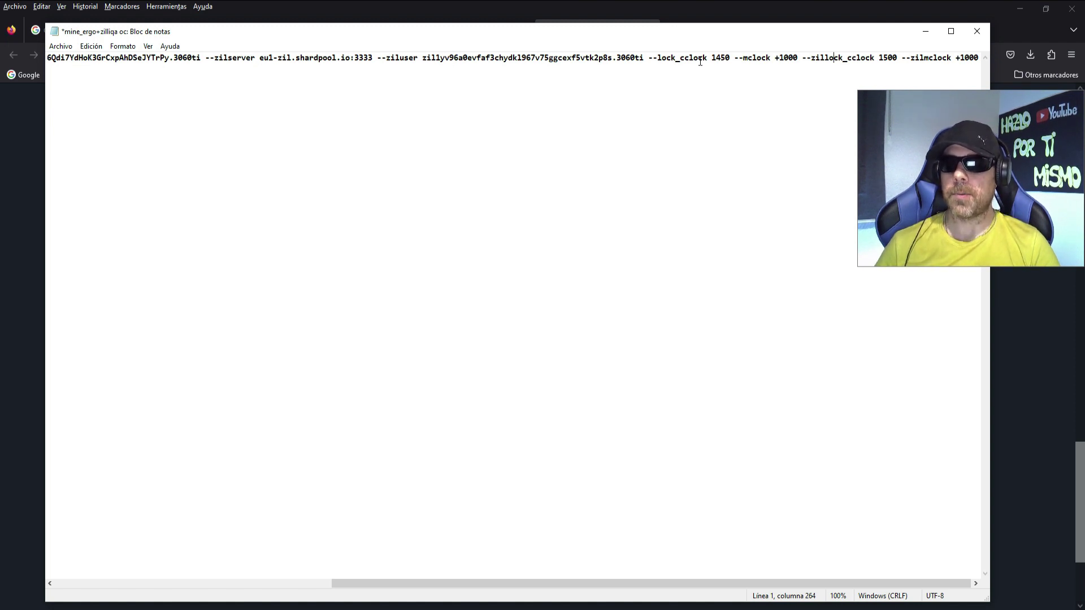
pyautogui.moveTo(707, 58); pyautogui.dragTo(786, 59)
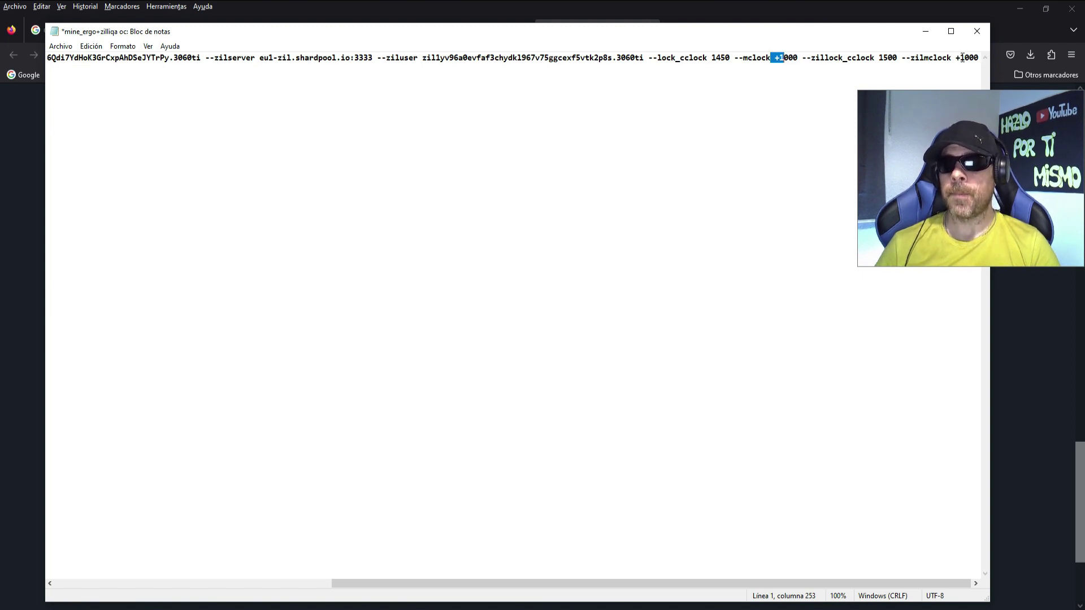
pyautogui.moveTo(942, 58); pyautogui.dragTo(951, 58)
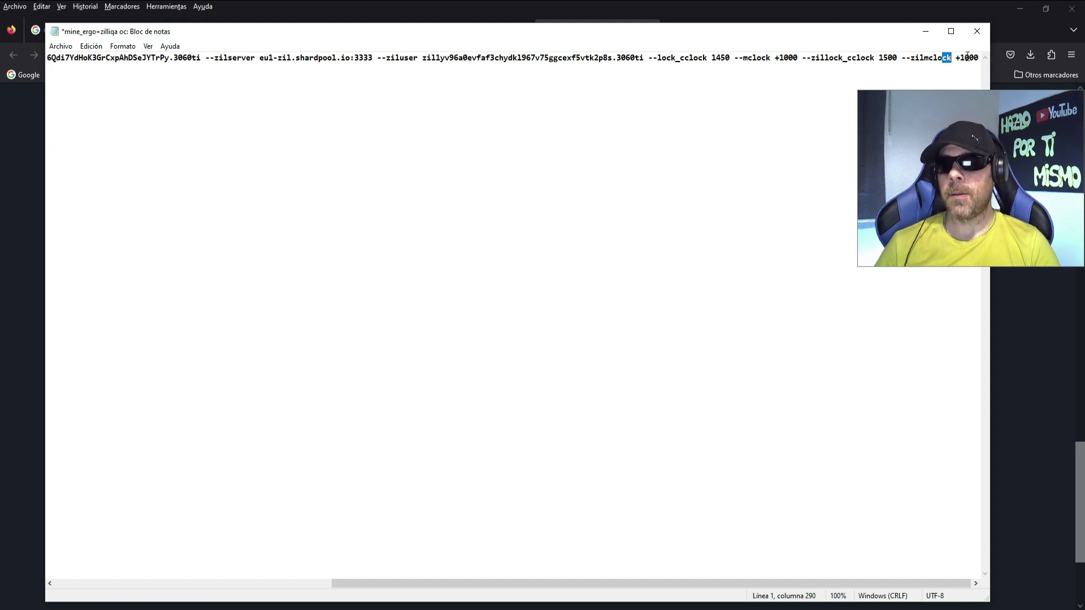
pyautogui.moveTo(884, 59); pyautogui.dragTo(894, 59)
pyautogui.click(894, 59)
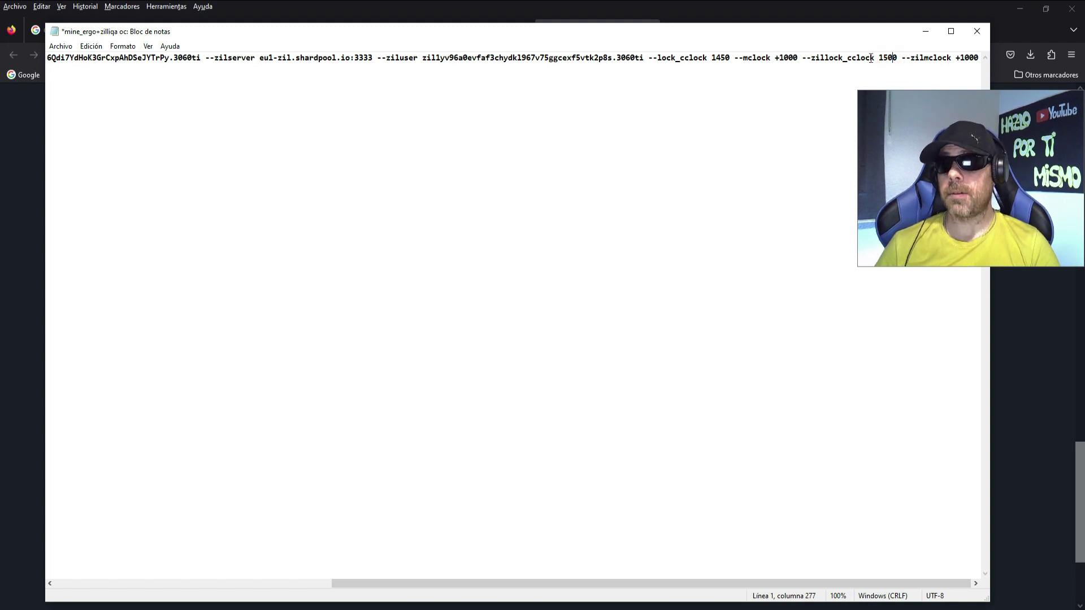
pyautogui.moveTo(883, 59); pyautogui.dragTo(889, 52)
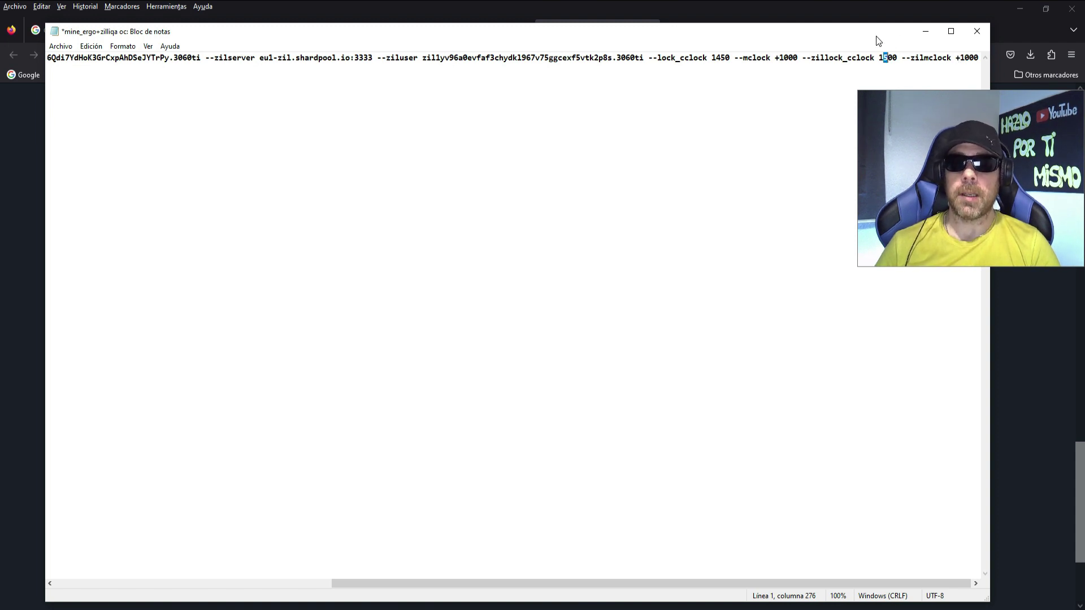
# Save and close the batch file mine_ergo+zilliqa oc.bat, and return to the pruebas folder with the browser minimized.
pyautogui.click(977, 31)
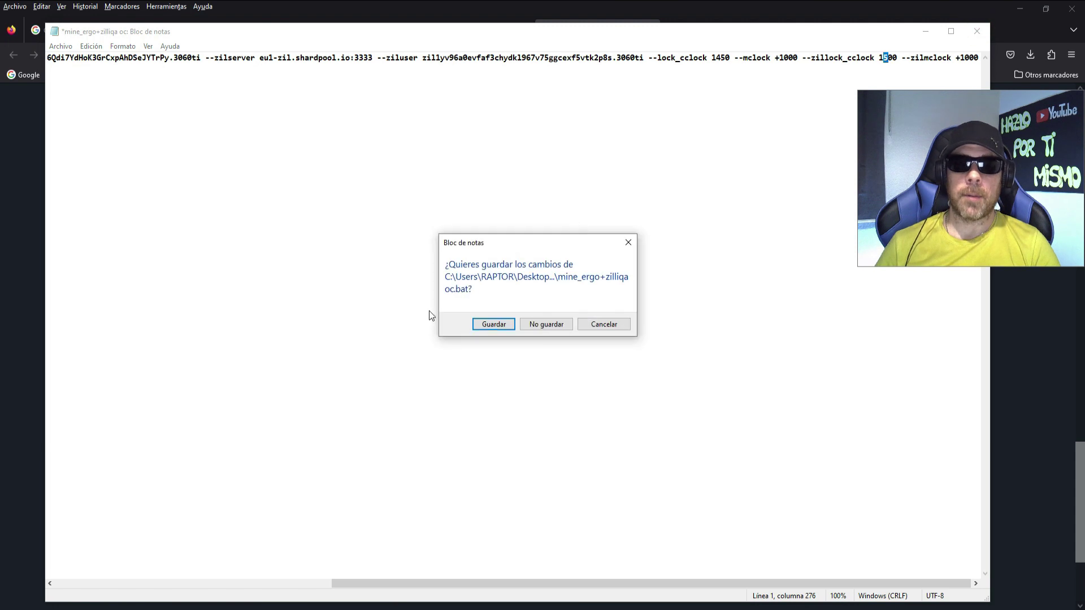
pyautogui.click(490, 326)
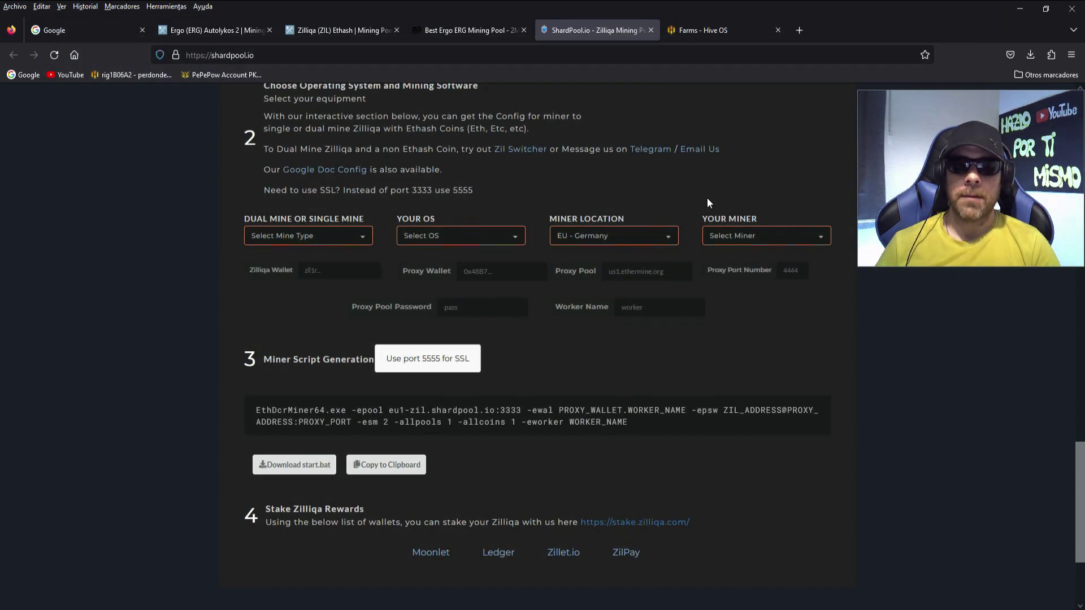
pyautogui.click(1020, 8)
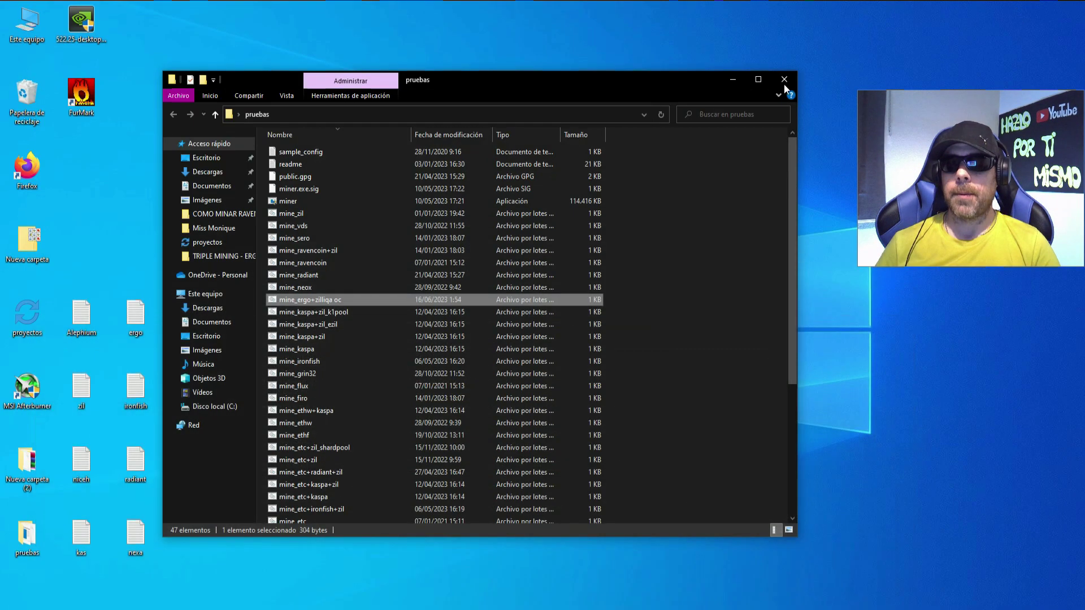
pyautogui.click(556, 76)
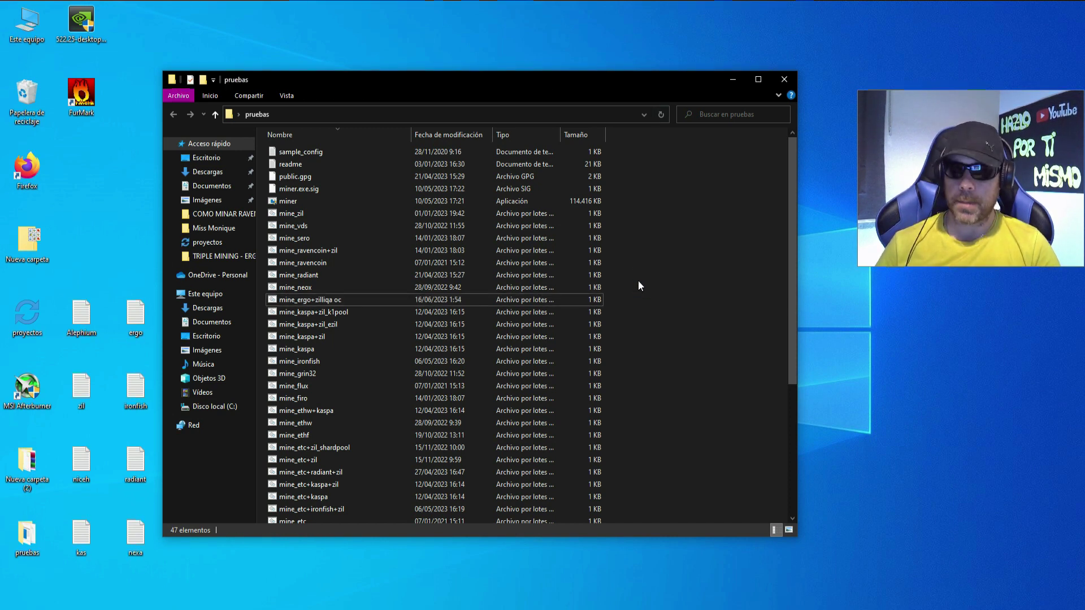
pyautogui.scroll(-1, 519, 297)
pyautogui.scroll(1, 520, 296)
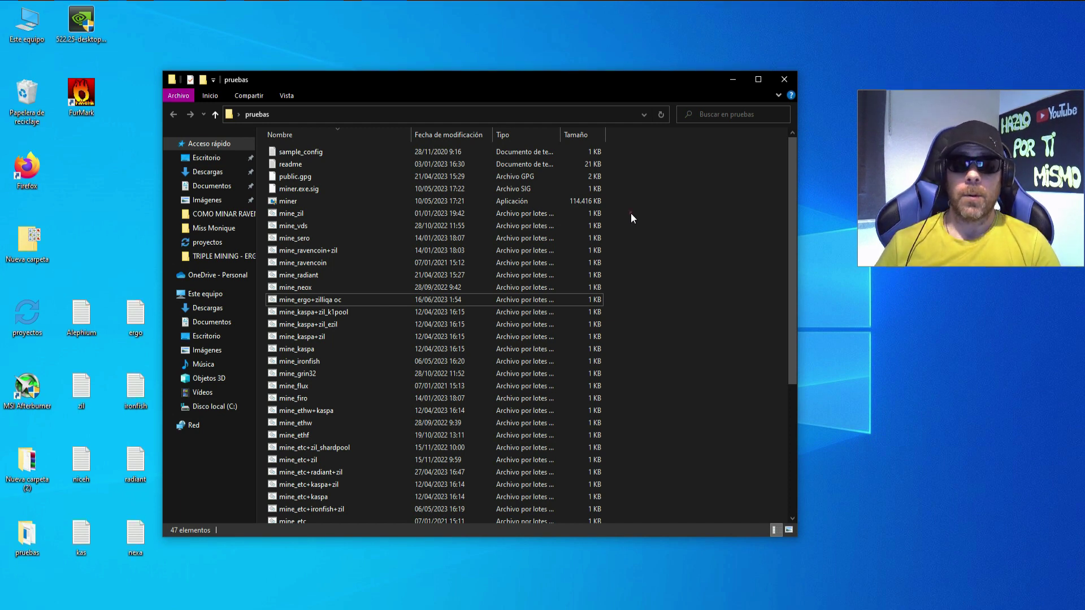
# Set the miner application in the pruebas folder to always run as administrator through its compatibility properties.
pyautogui.click(292, 204)
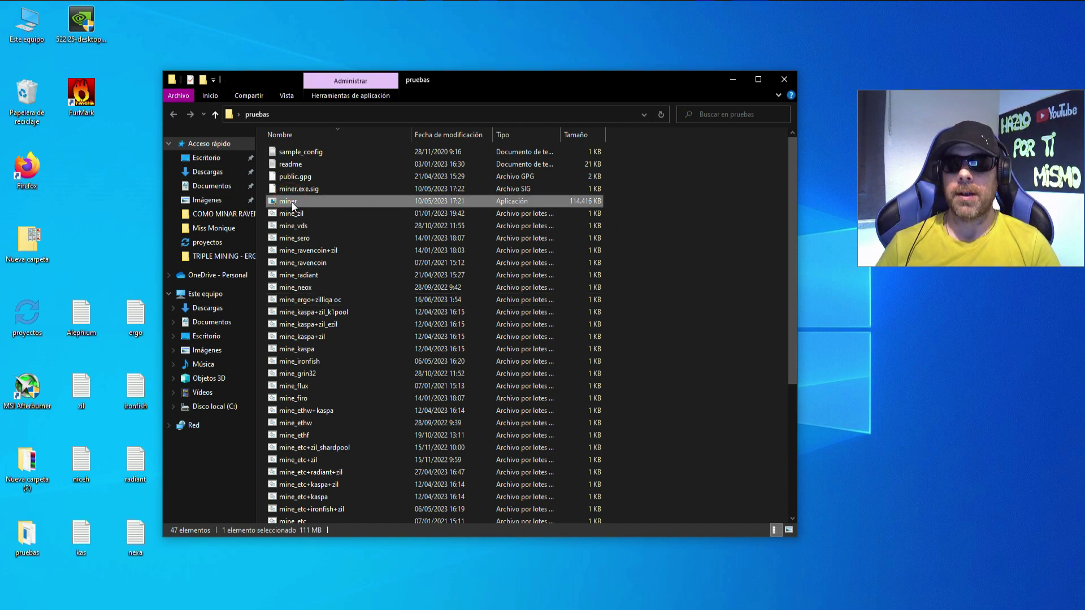
pyautogui.rightClick(409, 201)
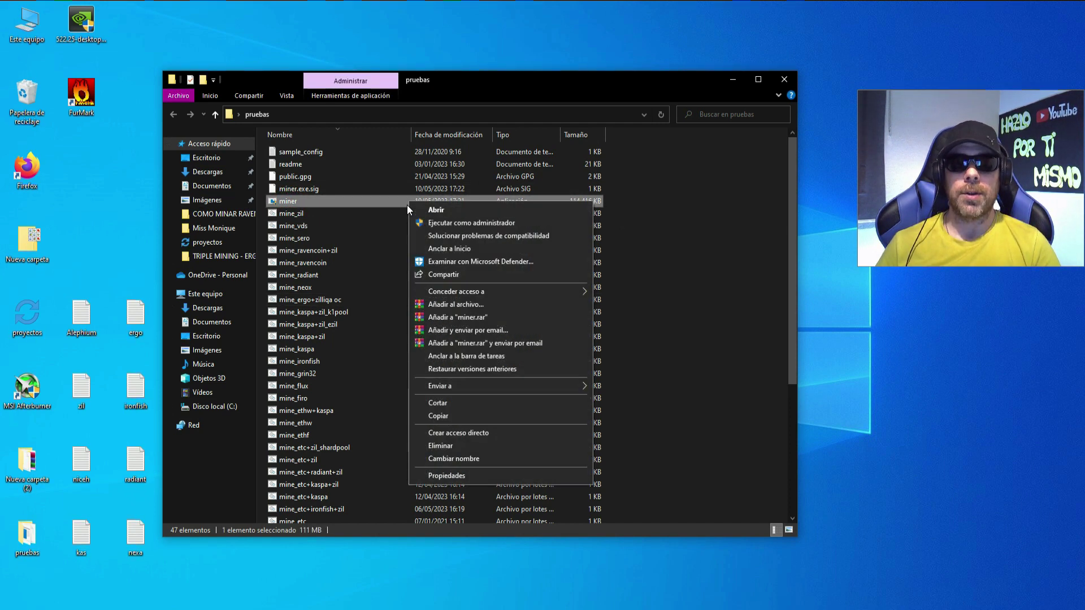
pyautogui.click(466, 476)
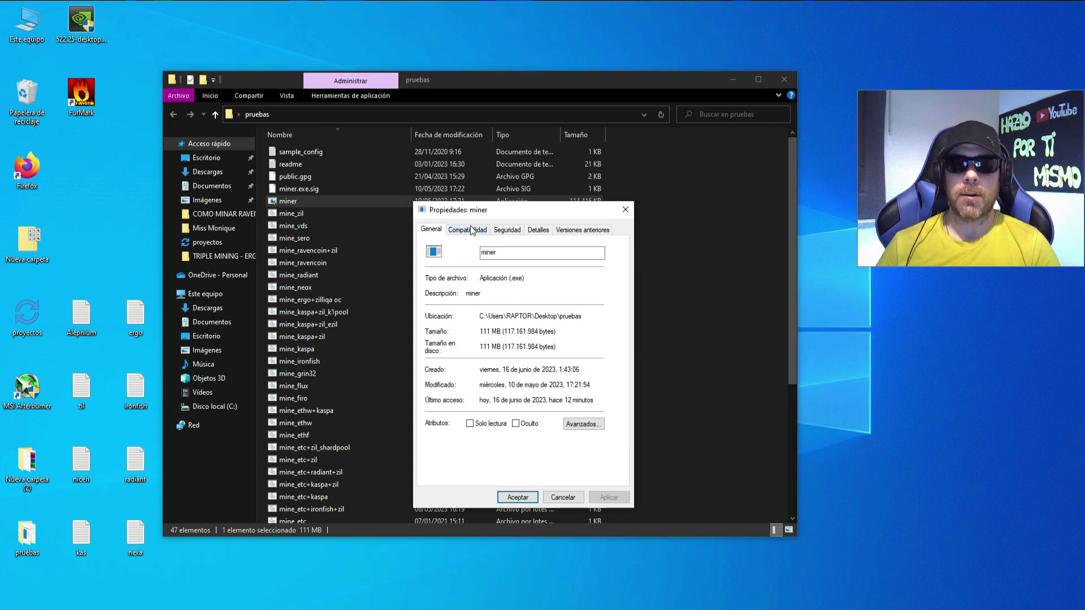
pyautogui.click(470, 227)
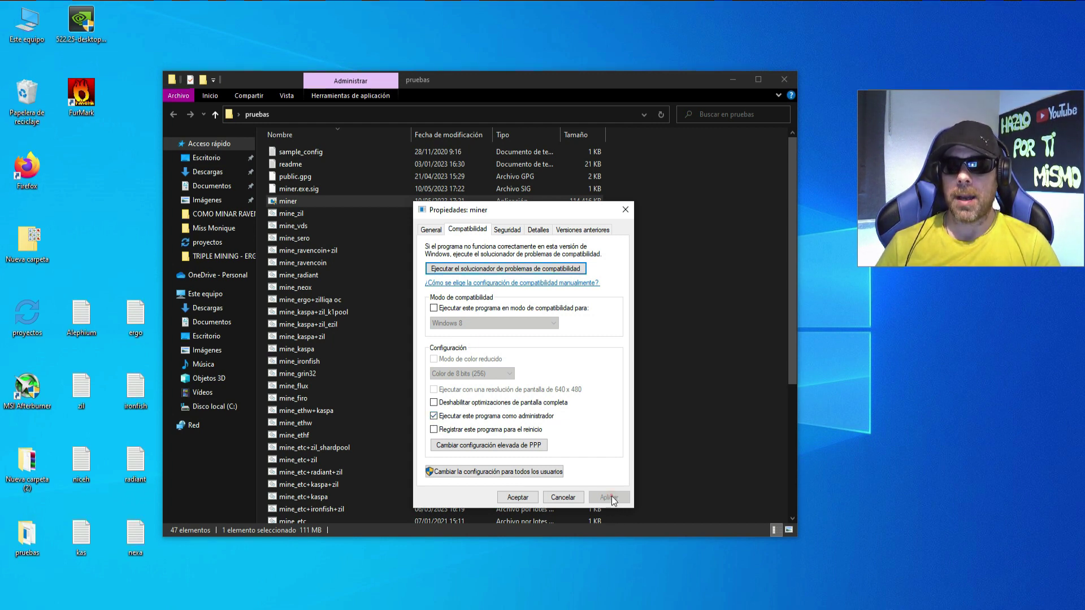
pyautogui.click(516, 497)
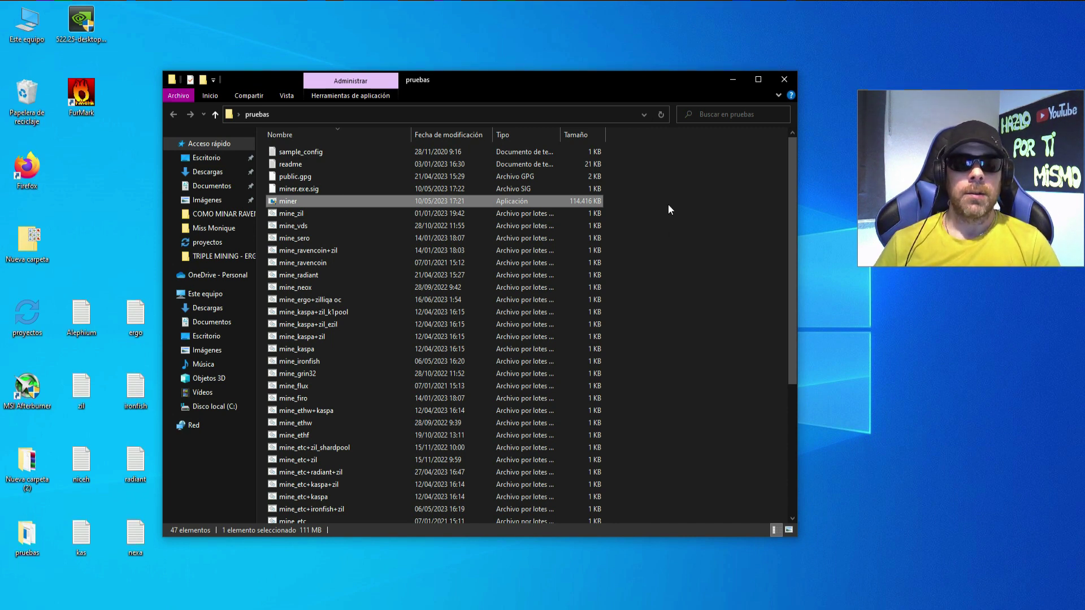
pyautogui.moveTo(306, 205)
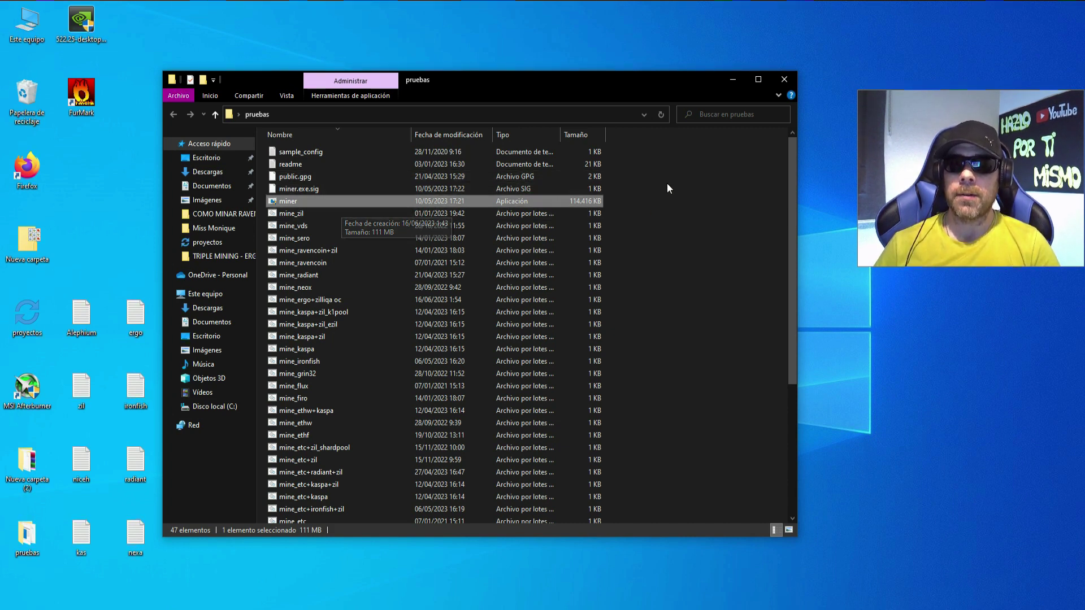
pyautogui.click(642, 206)
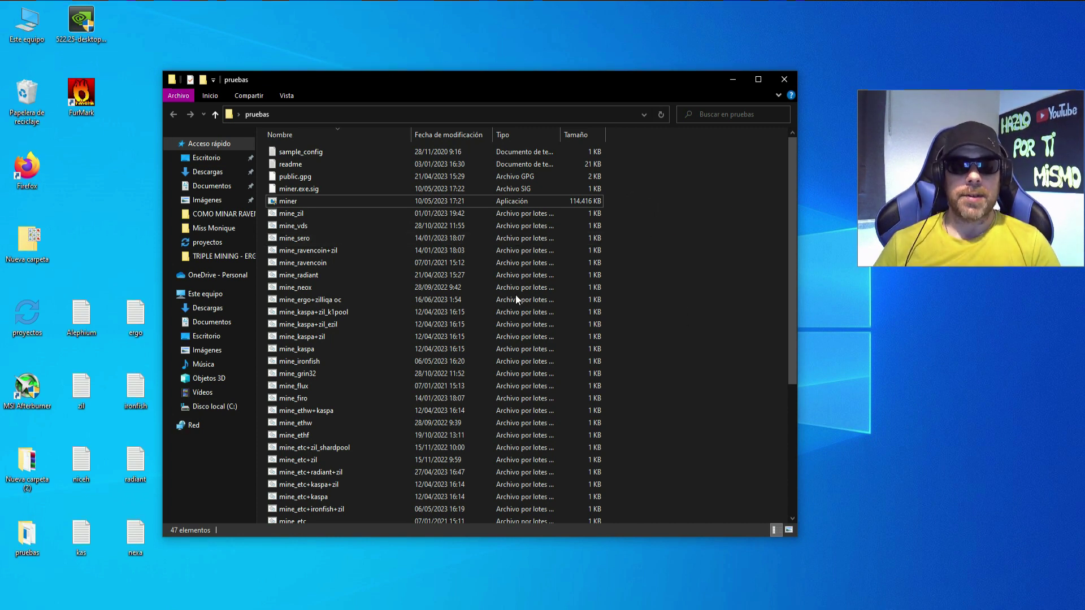
# Open MSI Afterburner and review the custom automatic fan speed curve in its properties.
pyautogui.doubleClick(19, 394)
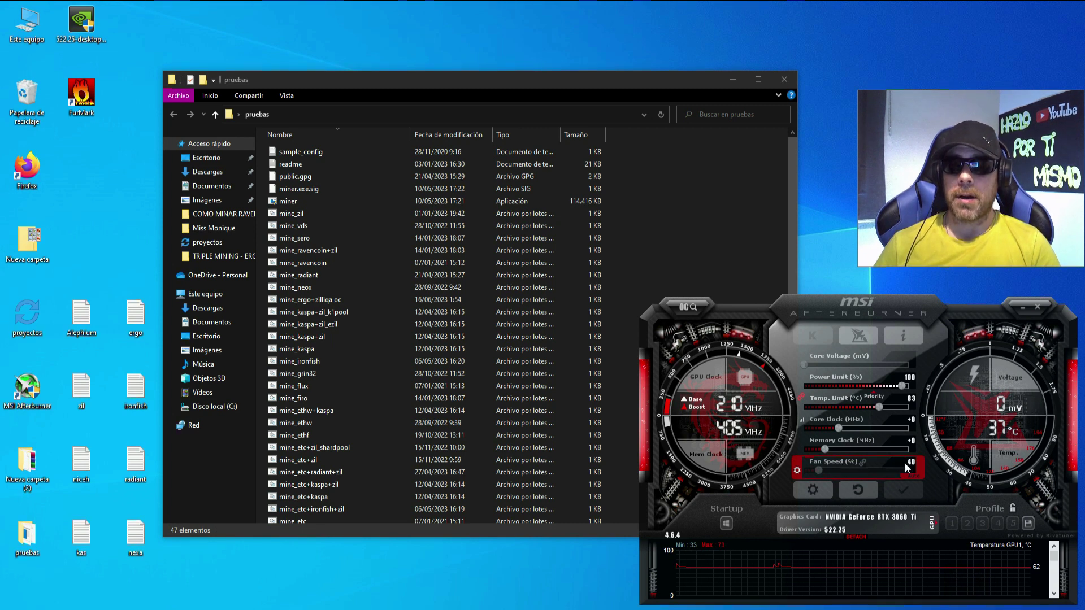
pyautogui.click(815, 493)
pyautogui.click(692, 189)
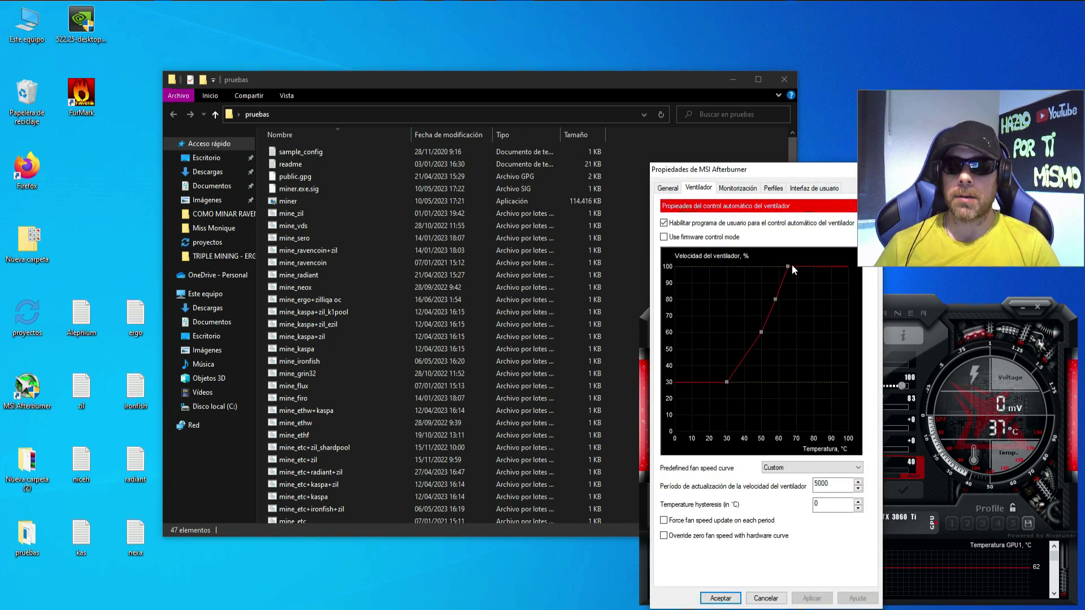
pyautogui.click(734, 598)
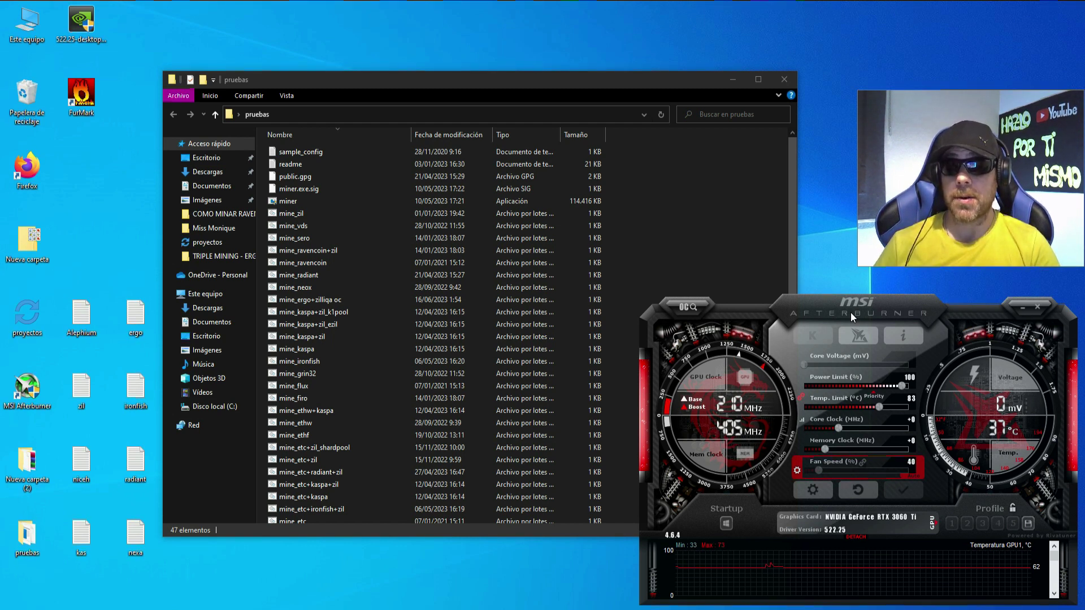
pyautogui.moveTo(850, 312); pyautogui.dragTo(856, 310)
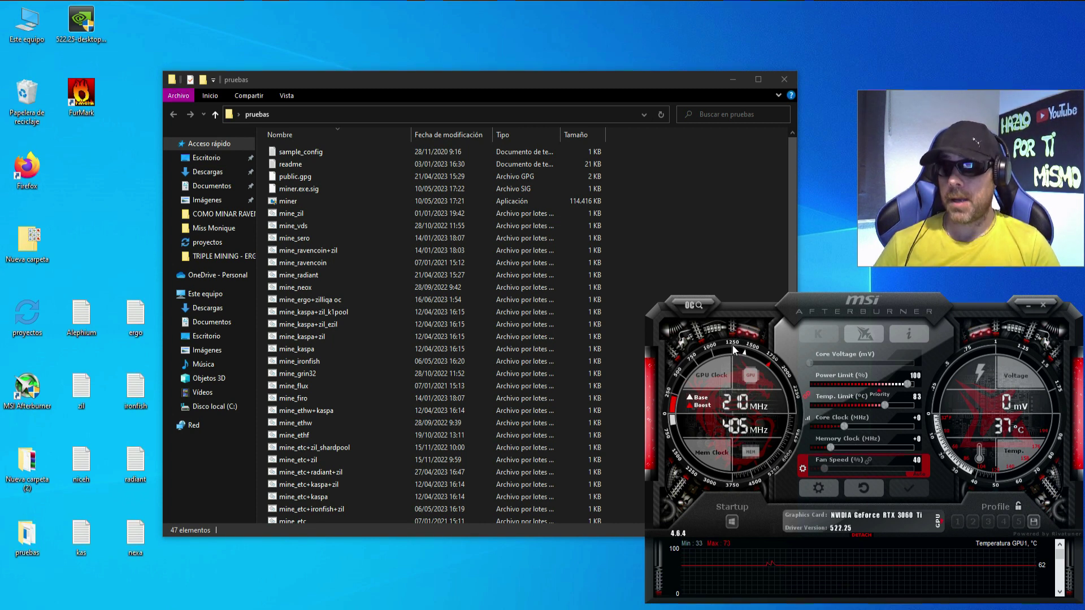
# Open mine_ergo+zilliqa oc for editing and insert --fan 70 after the Ergo memory clock setting.
pyautogui.click(321, 303)
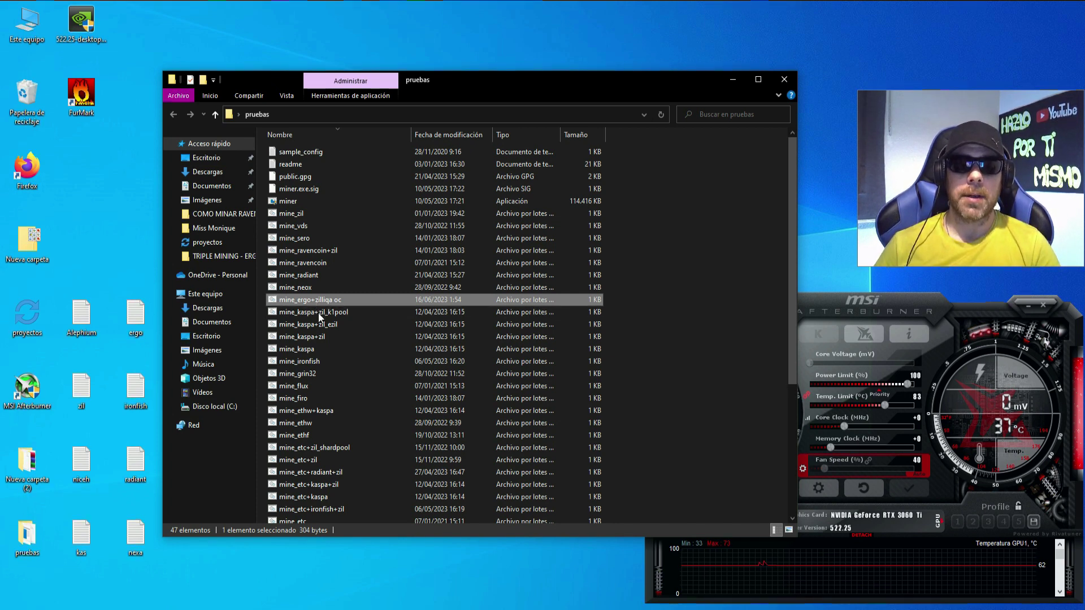
pyautogui.rightClick(321, 301)
pyautogui.click(344, 323)
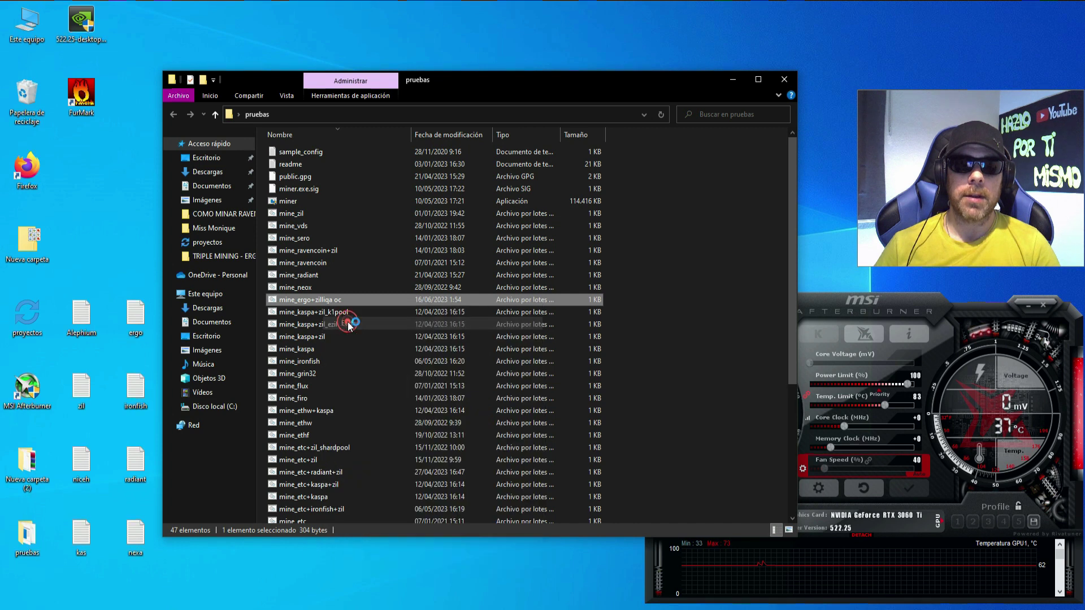
pyautogui.moveTo(555, 583); pyautogui.dragTo(832, 583)
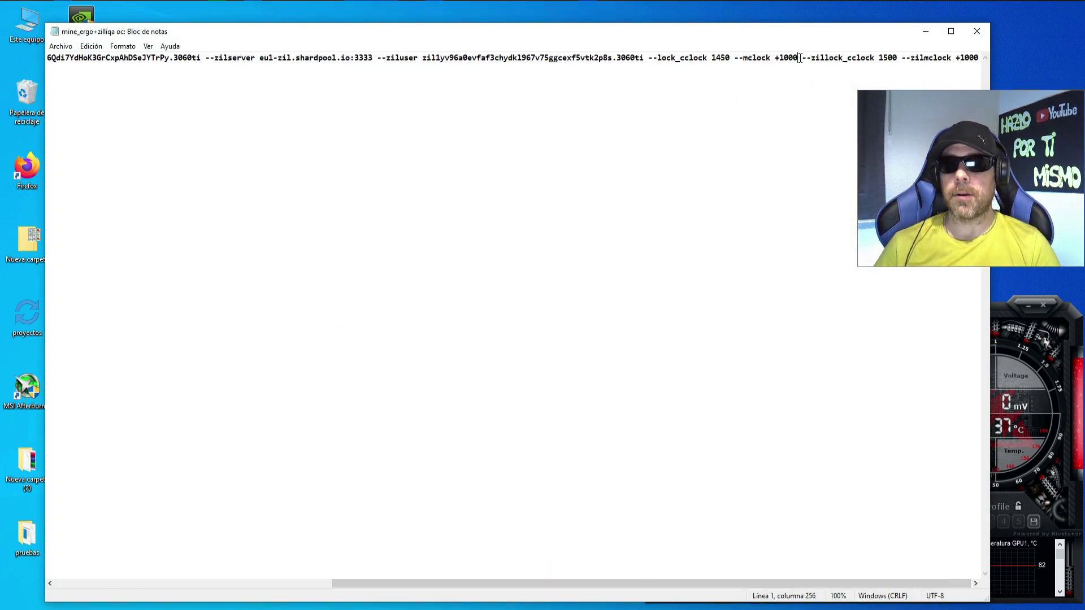
pyautogui.write('--fan 70 --')
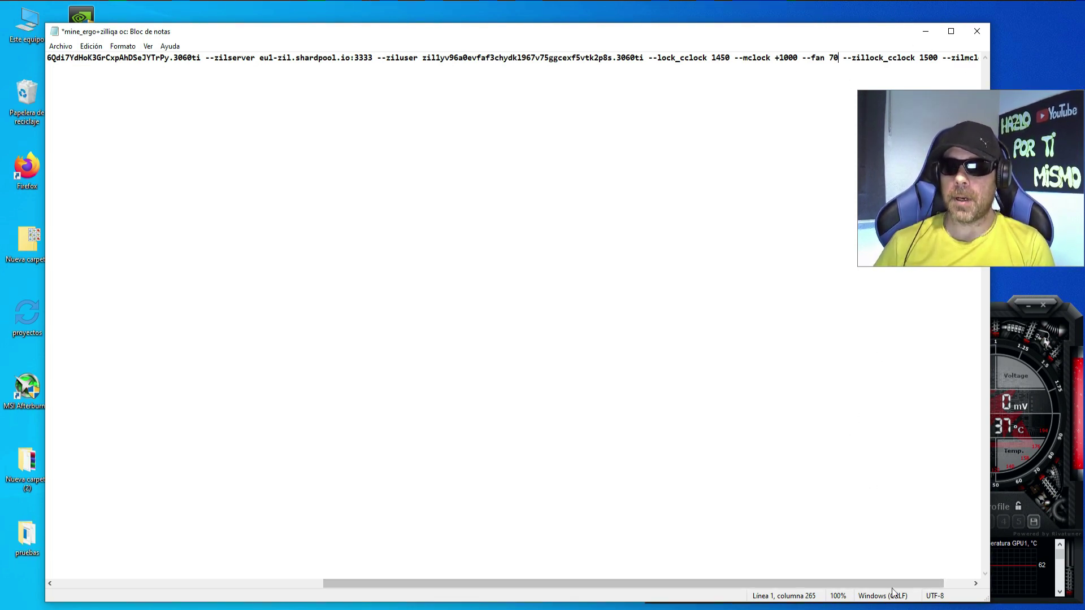
# Append --fan 80 after the Zilliqa memory clock setting at the end of the command.
pyautogui.moveTo(896, 583); pyautogui.dragTo(954, 584)
pyautogui.click(978, 56)
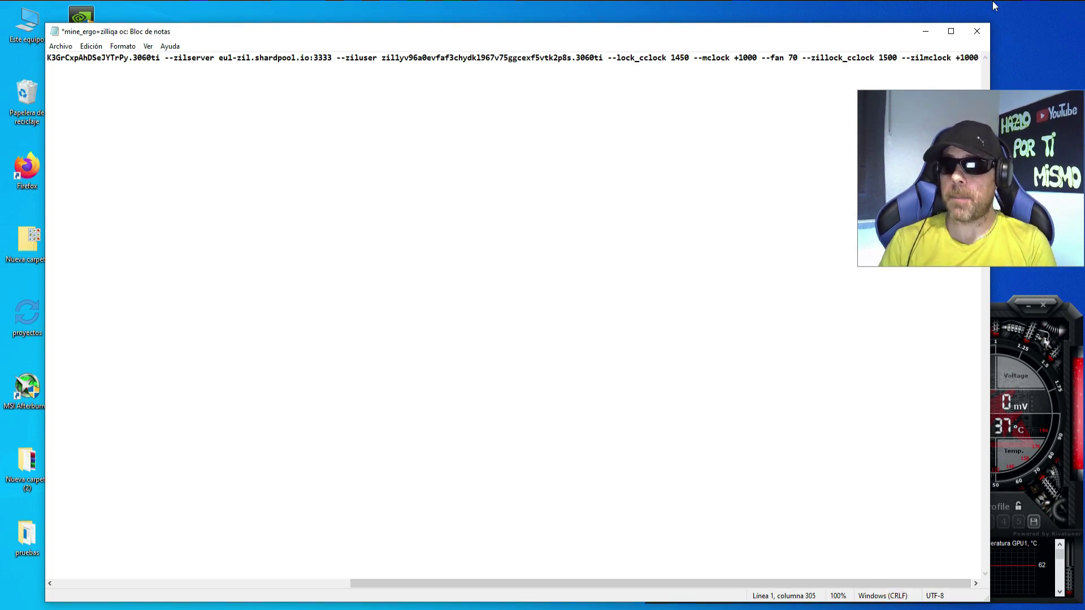
pyautogui.write('--f')
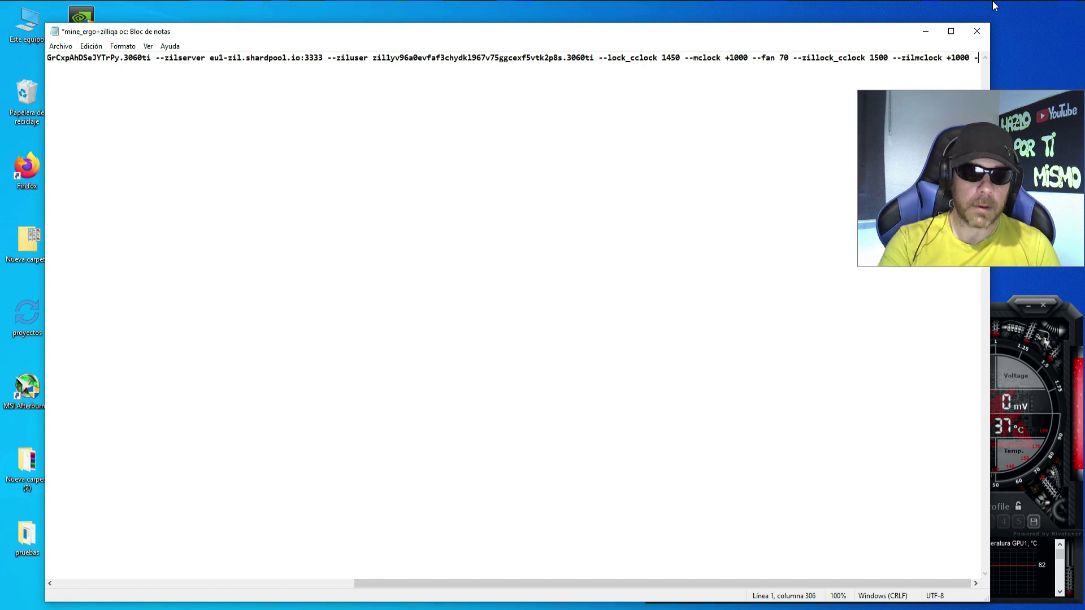
pyautogui.write('an ')
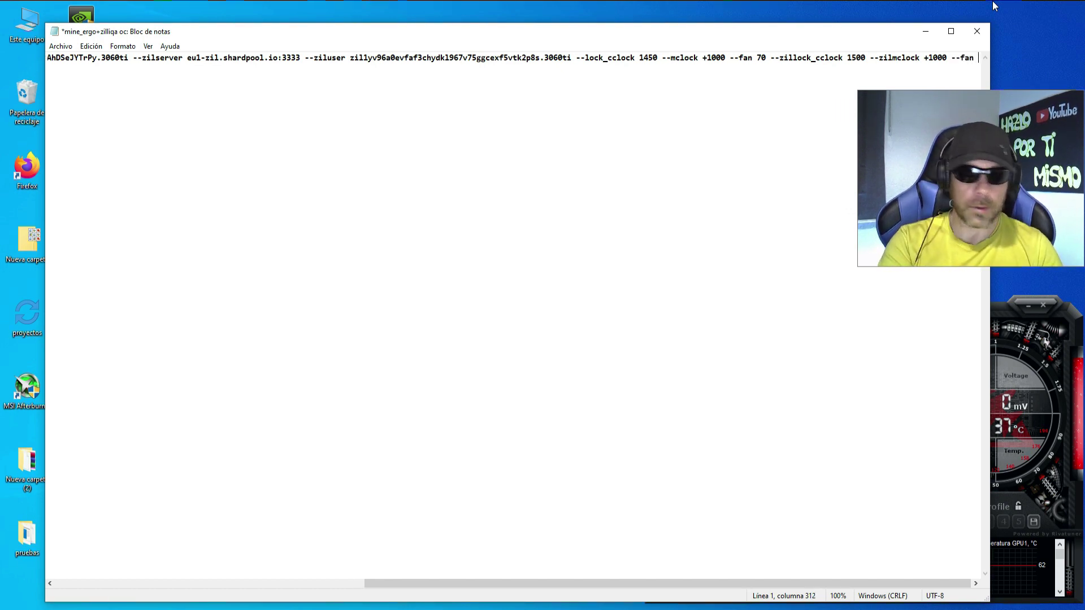
pyautogui.write('80')
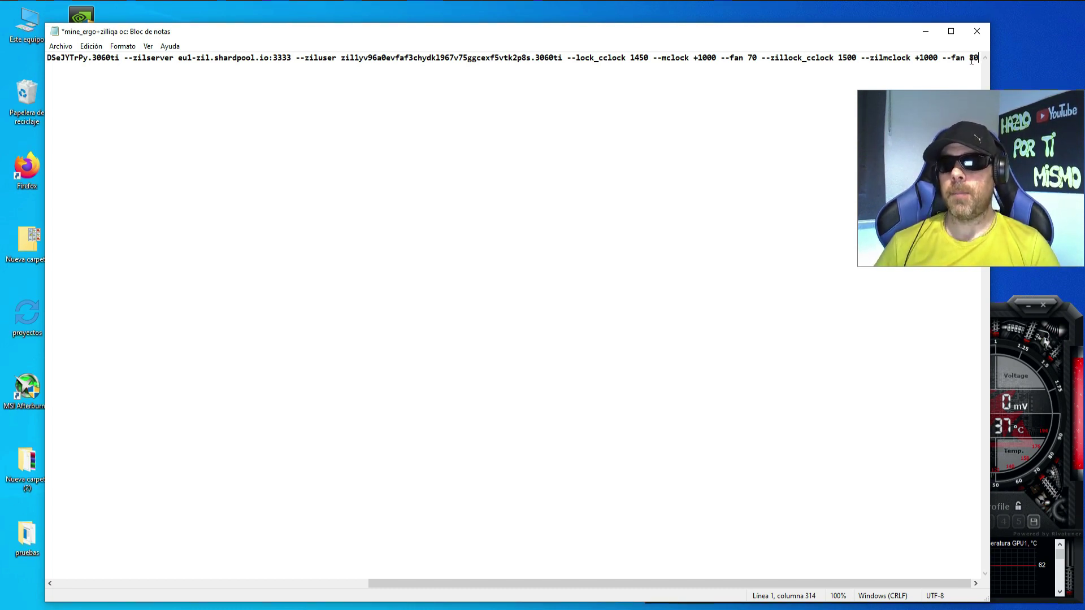
# Review the Ergo and Zilliqa fan values and close the batch file without saving the changes.
pyautogui.moveTo(969, 58); pyautogui.dragTo(974, 59)
pyautogui.moveTo(747, 58); pyautogui.dragTo(756, 58)
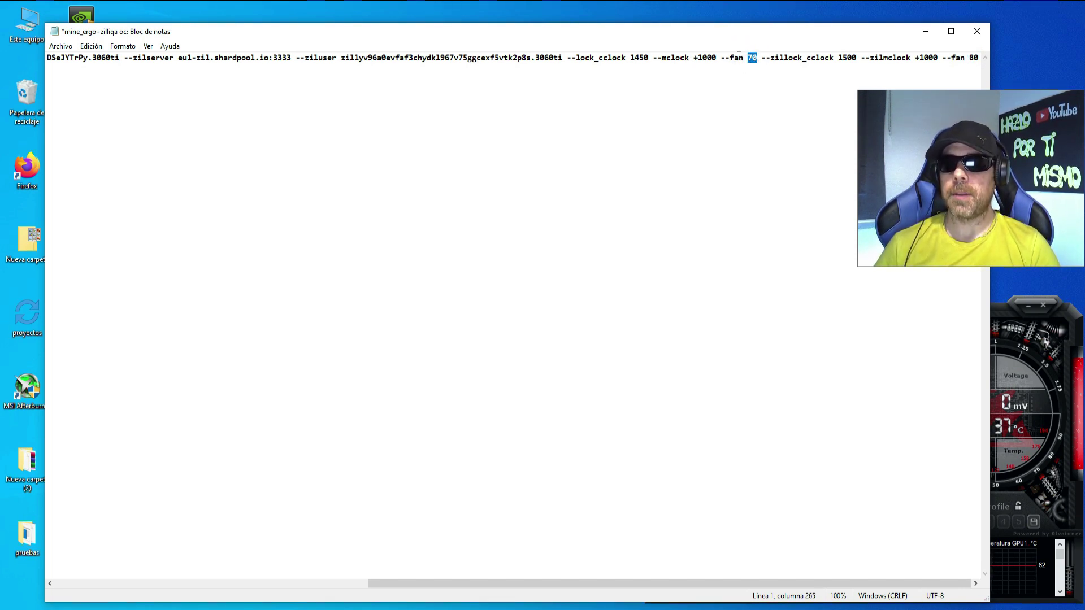
pyautogui.doubleClick(971, 57)
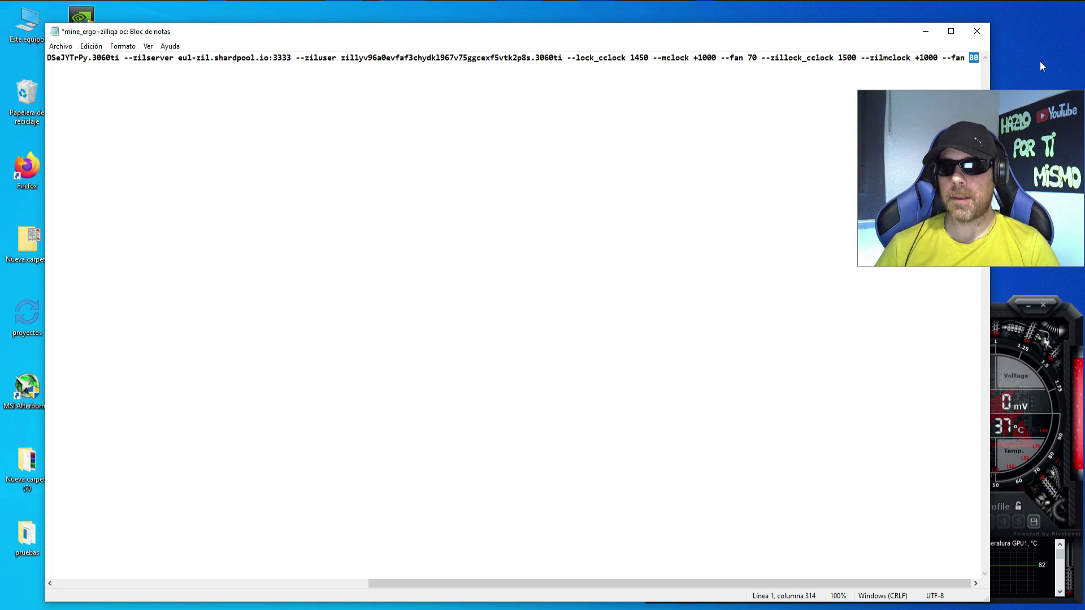
pyautogui.click(546, 324)
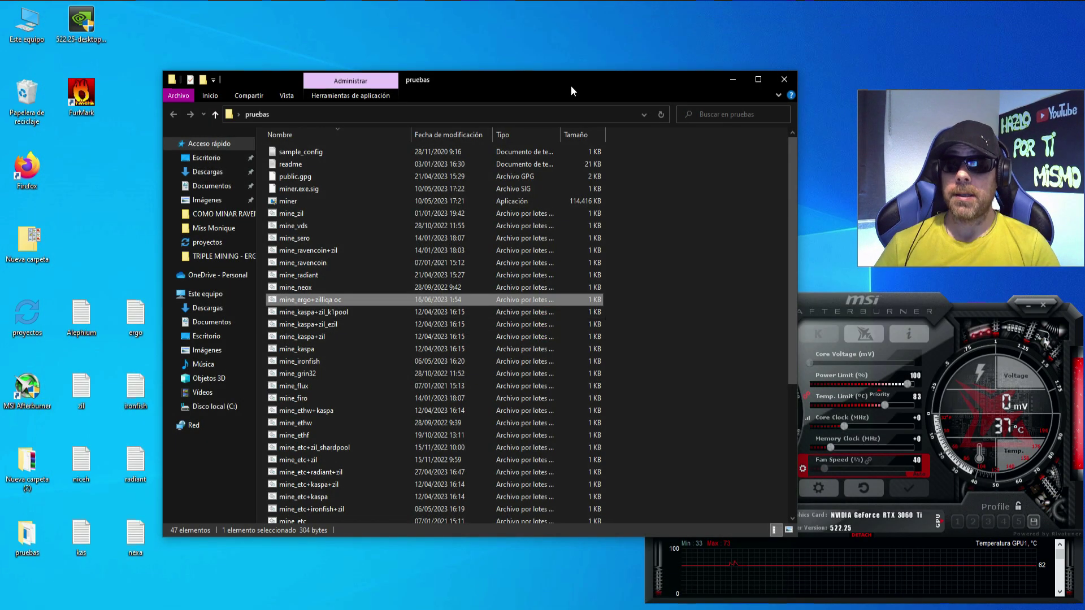
# Move the pruebas folder window away from MSI Afterburner.
pyautogui.moveTo(580, 80); pyautogui.dragTo(448, 21)
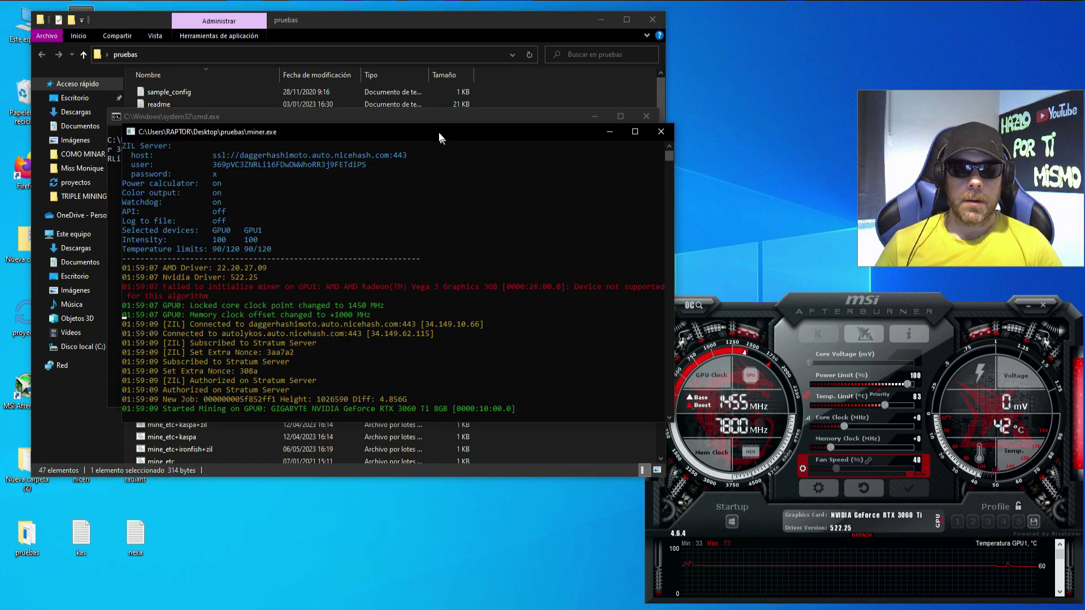
# Enlarge the miner console window and examine its hashrate, share and power output alongside the MSI Afterburner readings.
pyautogui.moveTo(442, 136); pyautogui.dragTo(388, 21)
pyautogui.moveTo(326, 309); pyautogui.dragTo(297, 608)
pyautogui.click(833, 304)
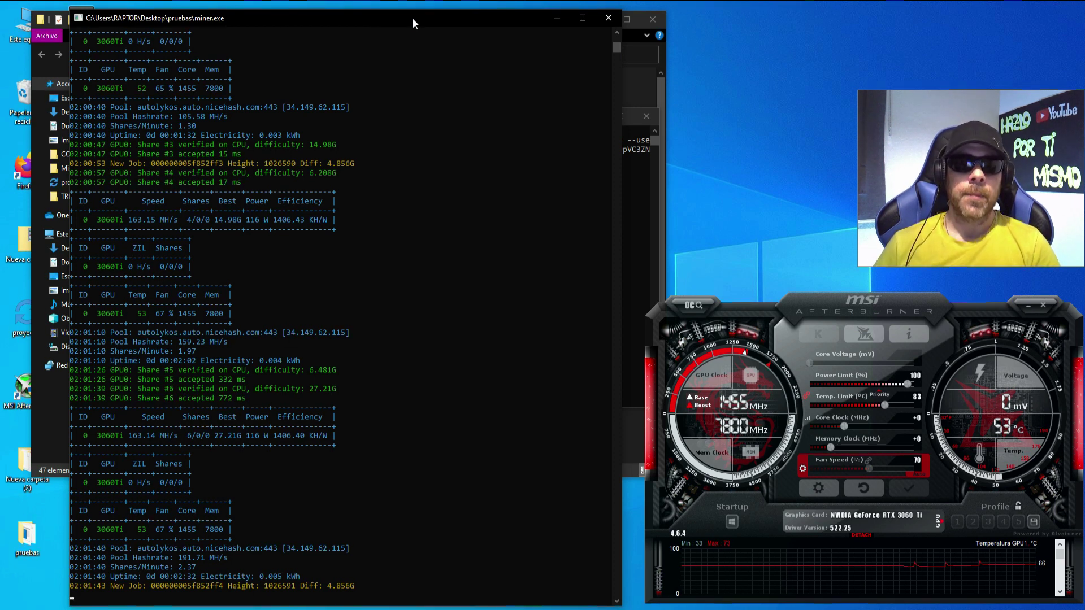
pyautogui.moveTo(414, 21)
pyautogui.mouseDown()
pyautogui.moveTo(548, 11)
pyautogui.moveTo(780, 25)
pyautogui.moveTo(742, 16)
pyautogui.mouseUp()
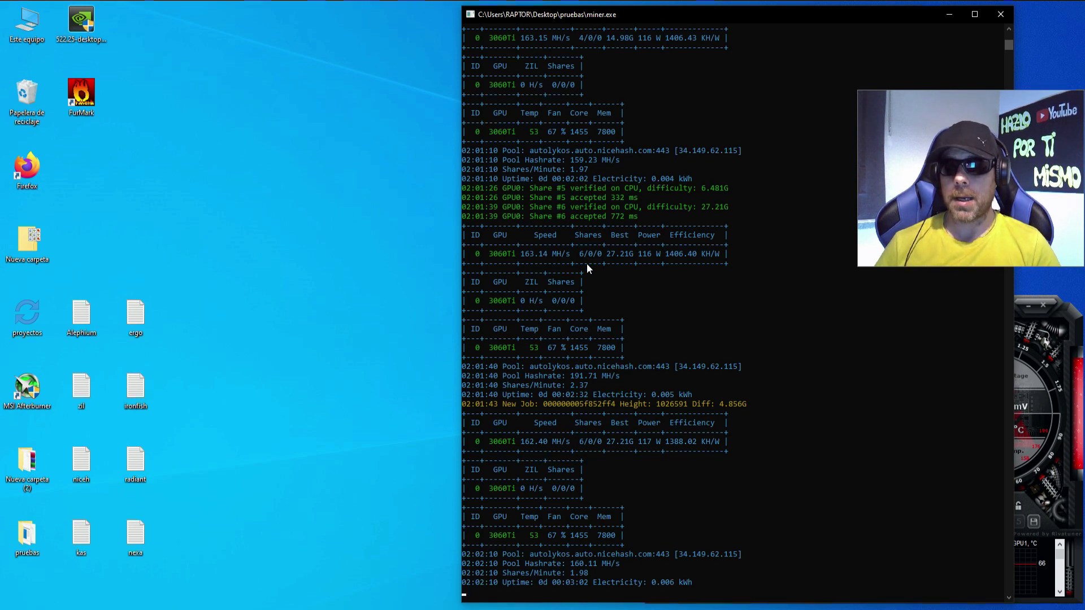
pyautogui.click(1077, 416)
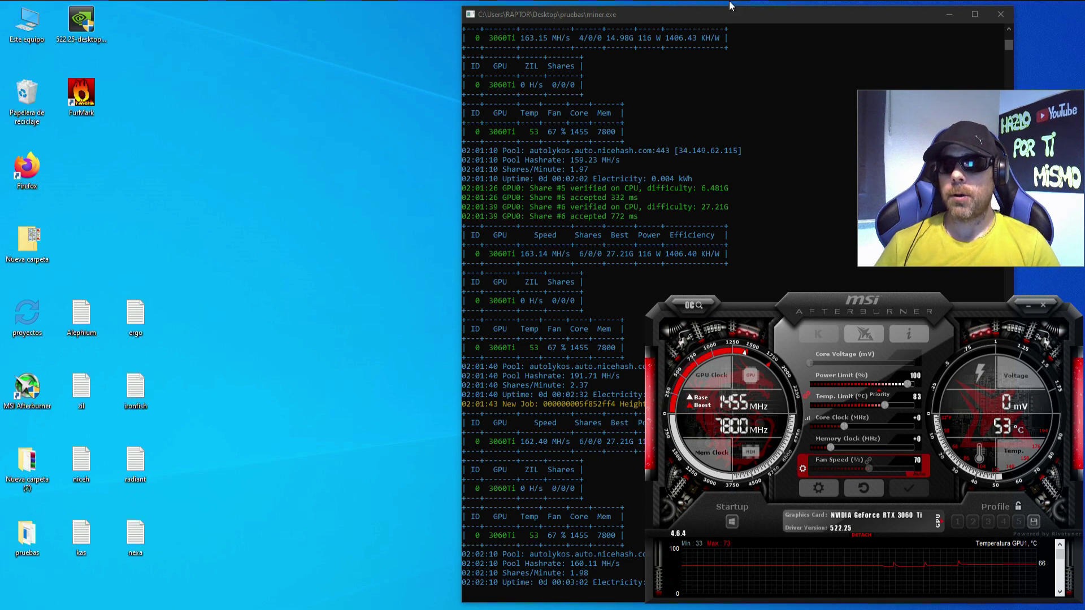
pyautogui.click(743, 15)
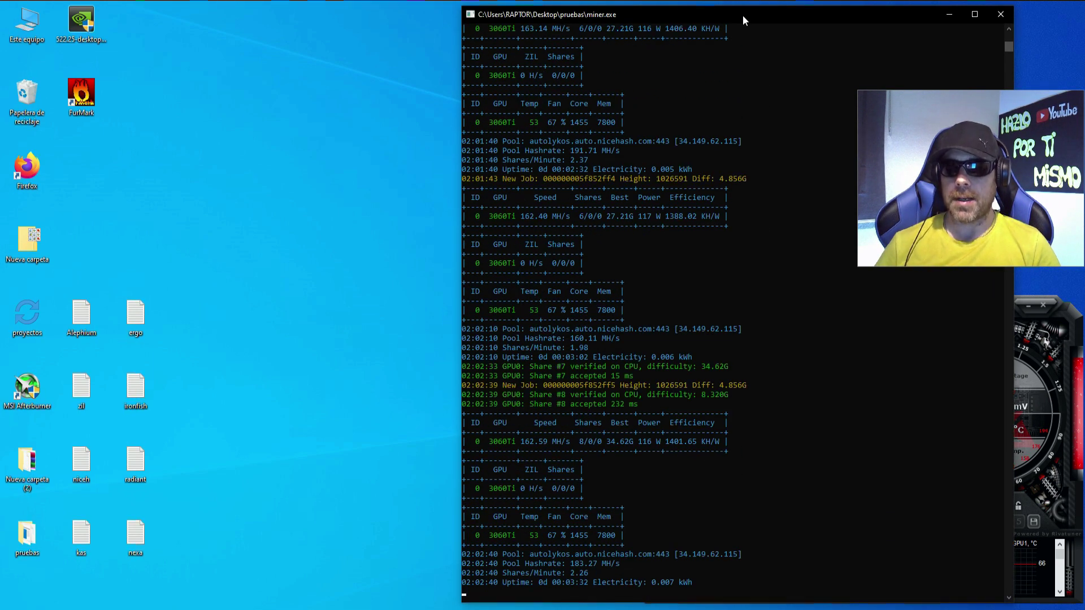
# Move the miner console aside, switch to Hive OS in the browser and open its wallets list.
pyautogui.moveTo(743, 15); pyautogui.dragTo(794, 13)
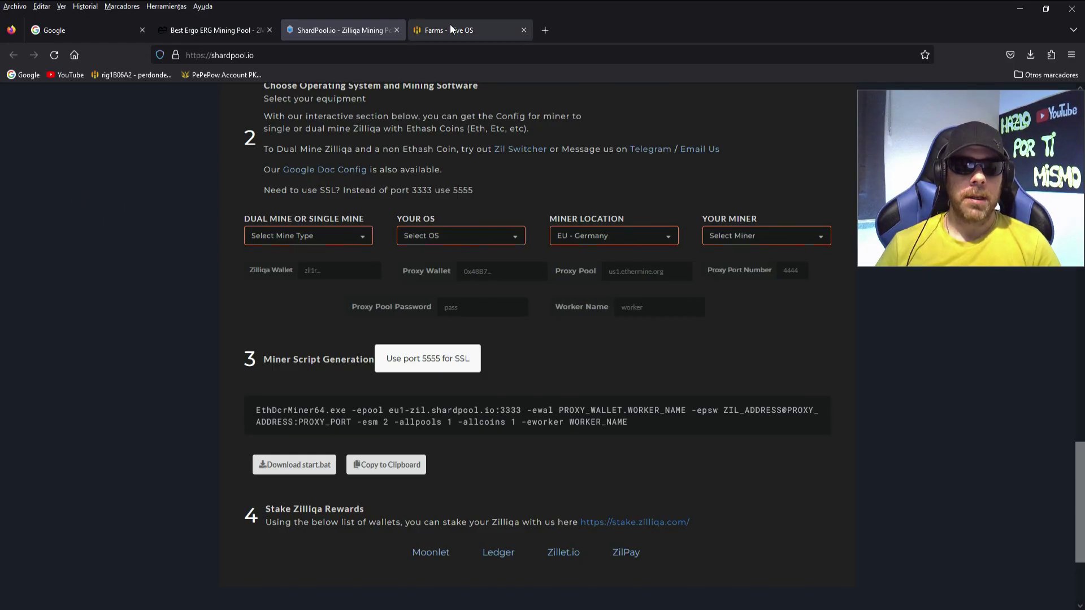
pyautogui.click(450, 25)
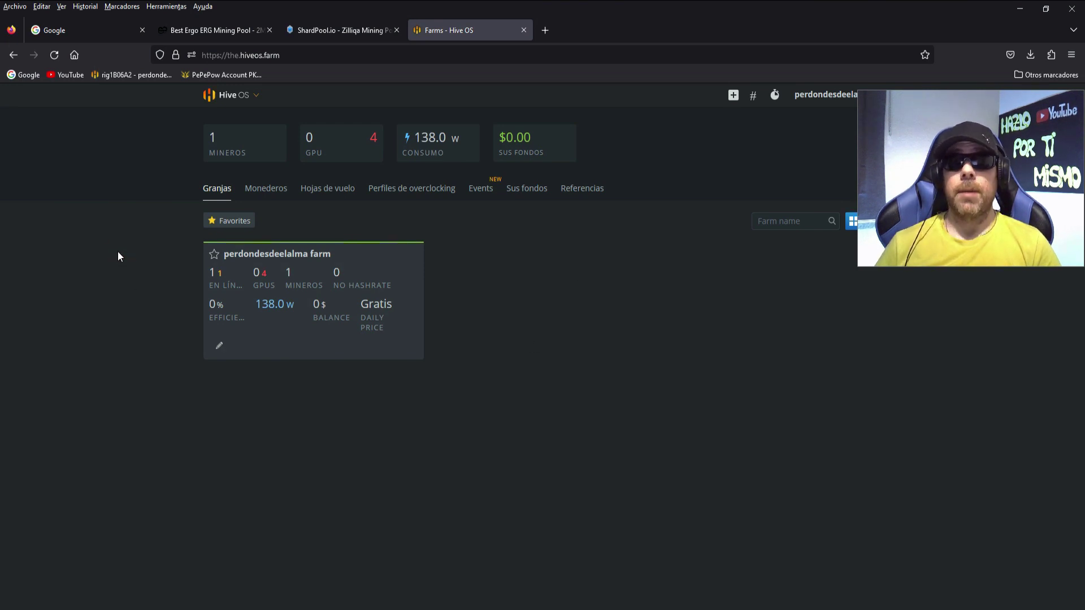
pyautogui.click(279, 192)
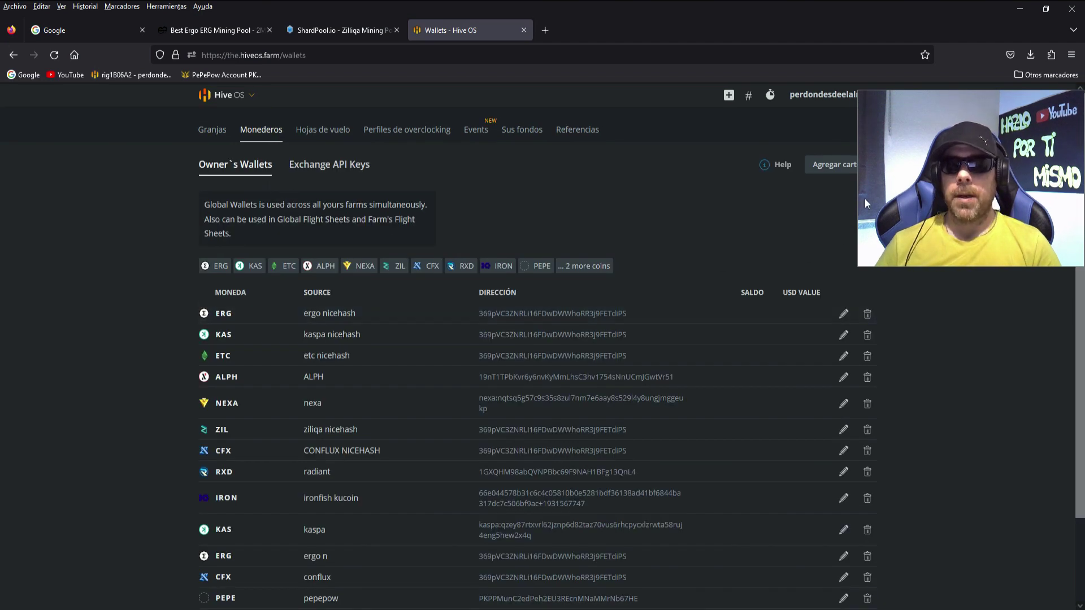
pyautogui.click(834, 169)
pyautogui.click(605, 236)
pyautogui.click(692, 251)
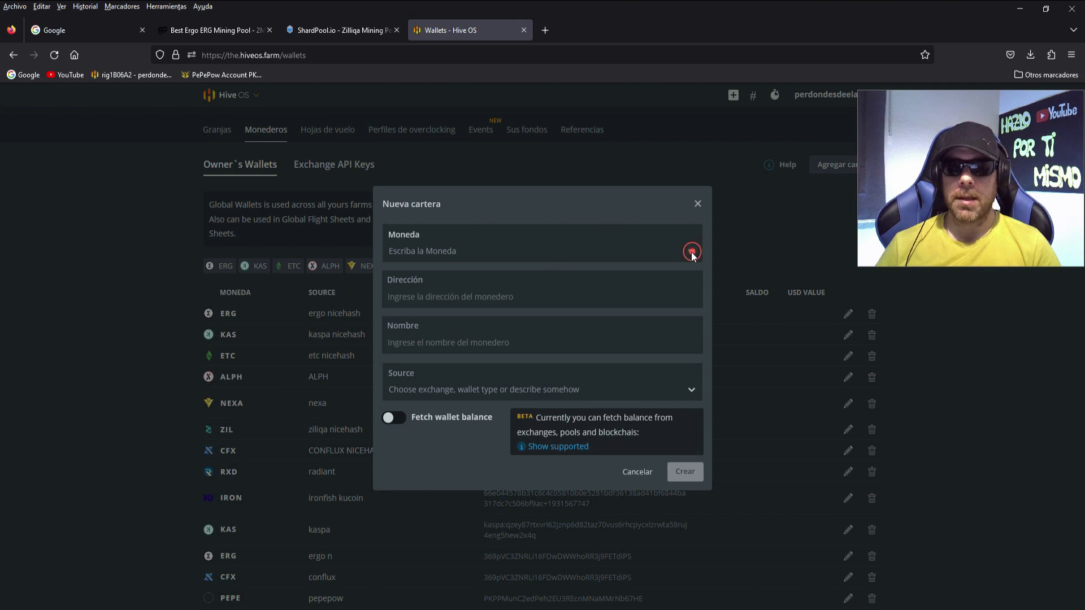
pyautogui.click(415, 323)
pyautogui.click(421, 291)
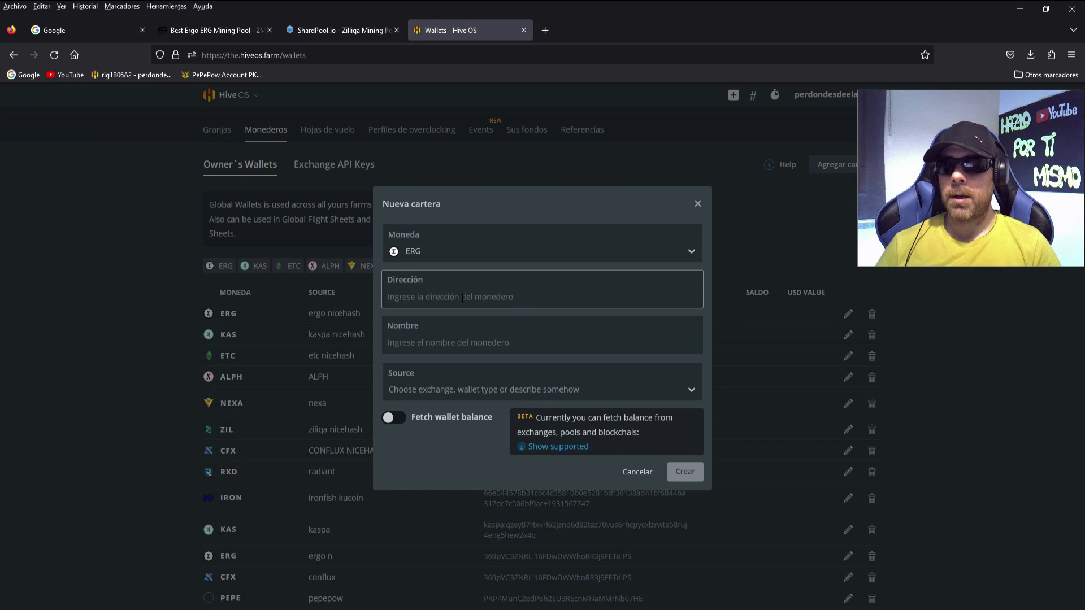
pyautogui.click(416, 345)
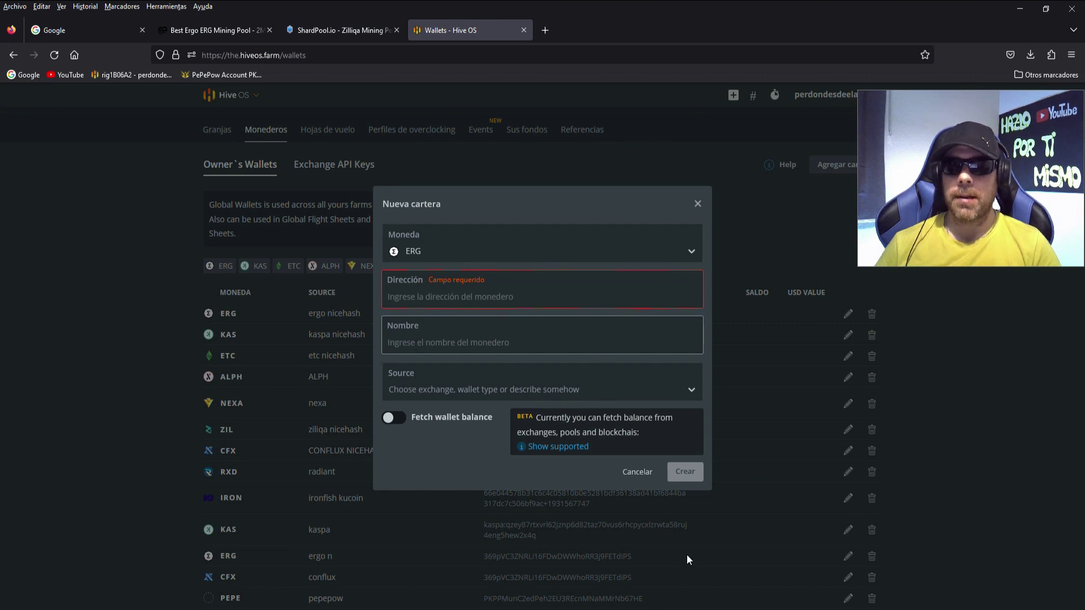
pyautogui.click(697, 205)
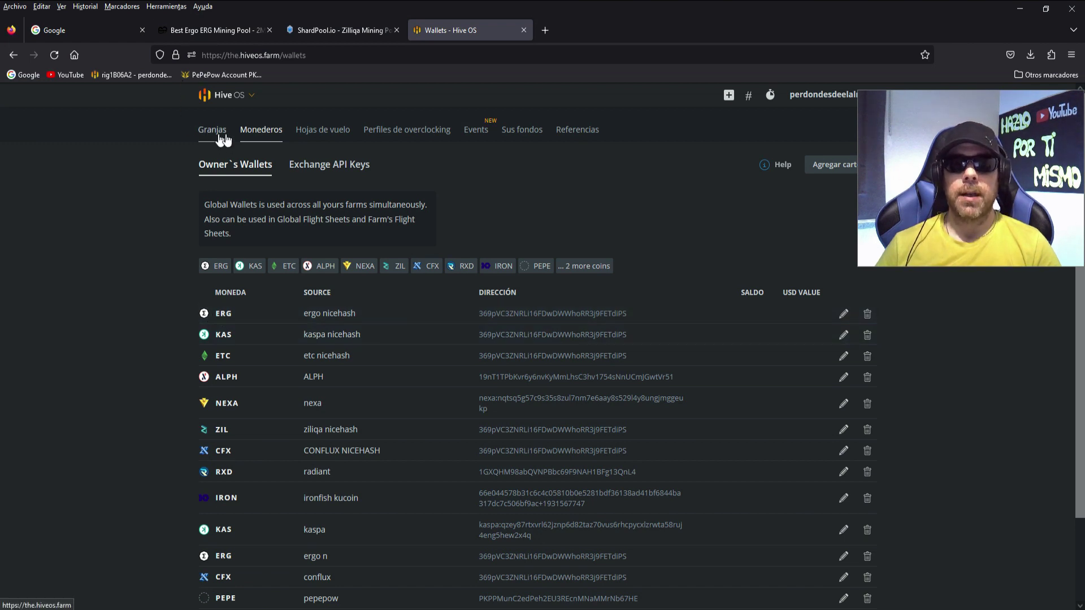
# Start a new flight sheet in Hive OS with ERG as the coin and ergo n as the wallet.
pyautogui.click(308, 131)
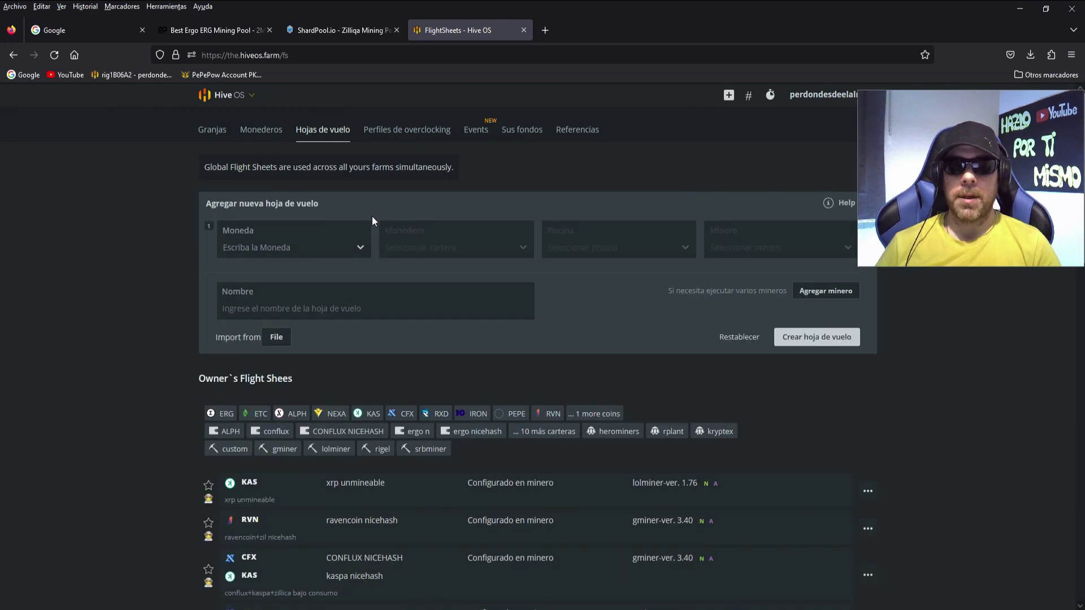
pyautogui.click(359, 247)
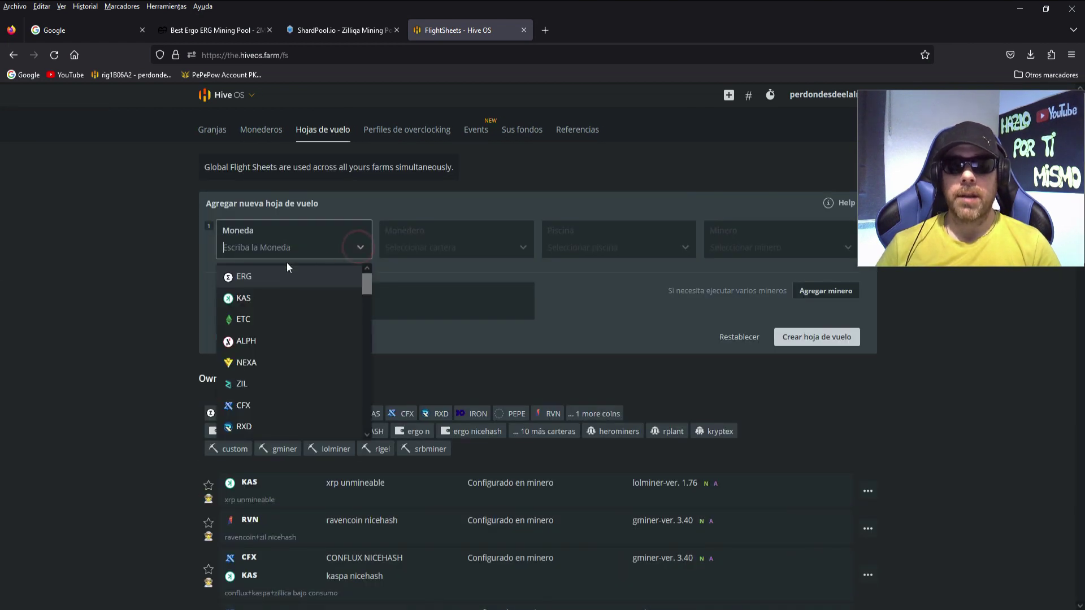
pyautogui.click(245, 275)
pyautogui.click(520, 247)
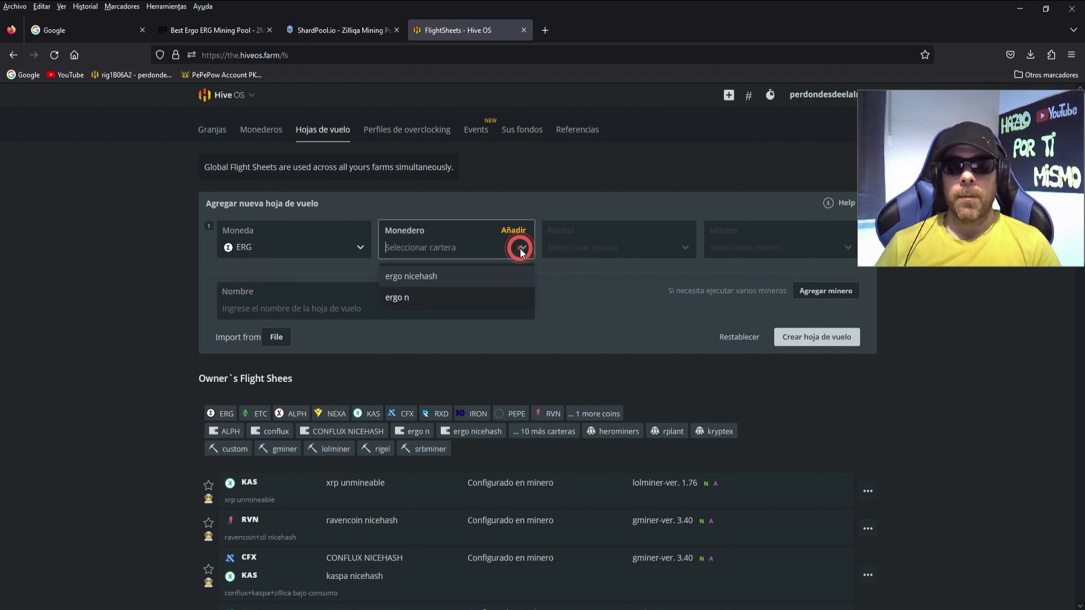
pyautogui.click(398, 299)
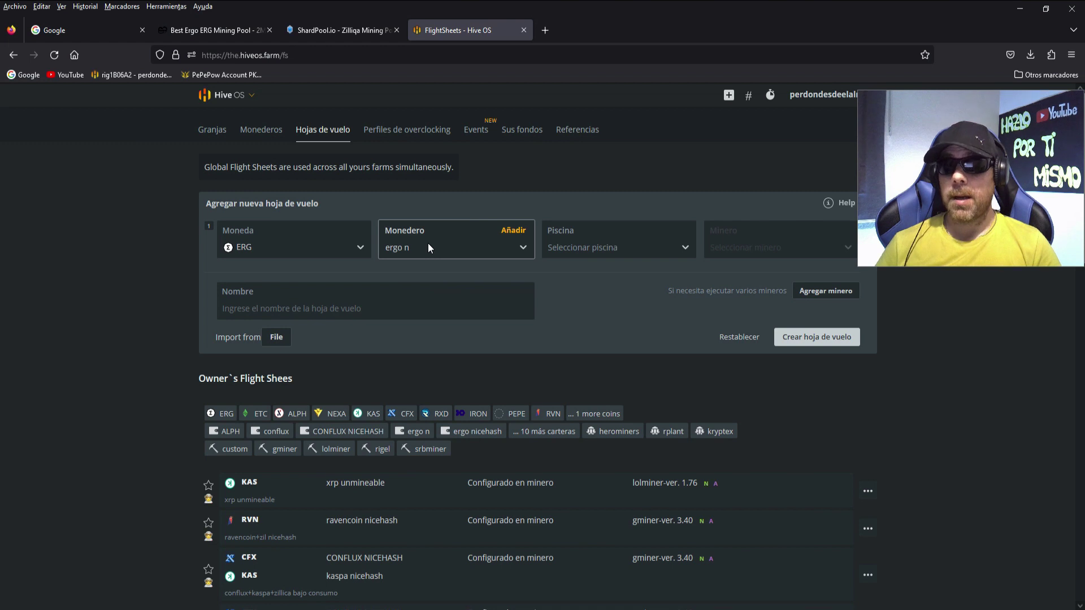
# Choose the 2miners pool for the flight sheet and apply its EU server erg.2miners.com:8888.
pyautogui.click(686, 246)
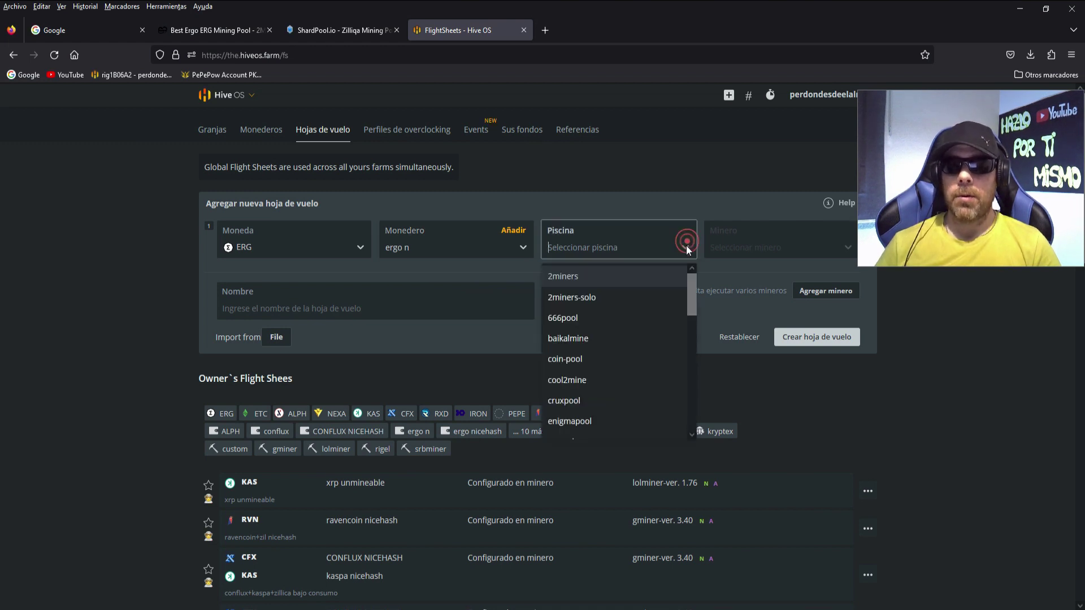
pyautogui.click(571, 274)
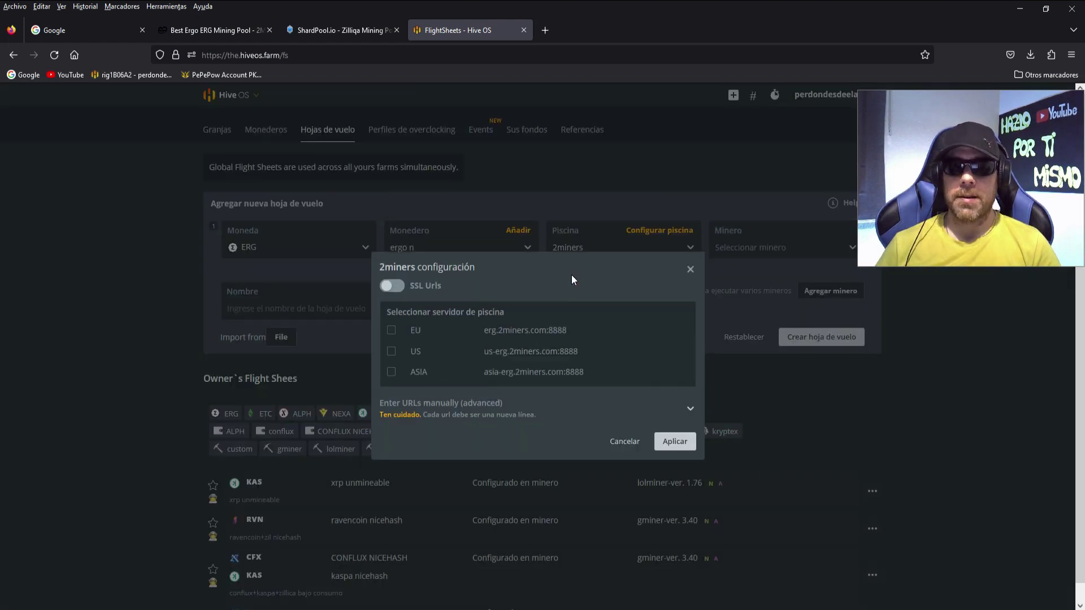
pyautogui.click(391, 331)
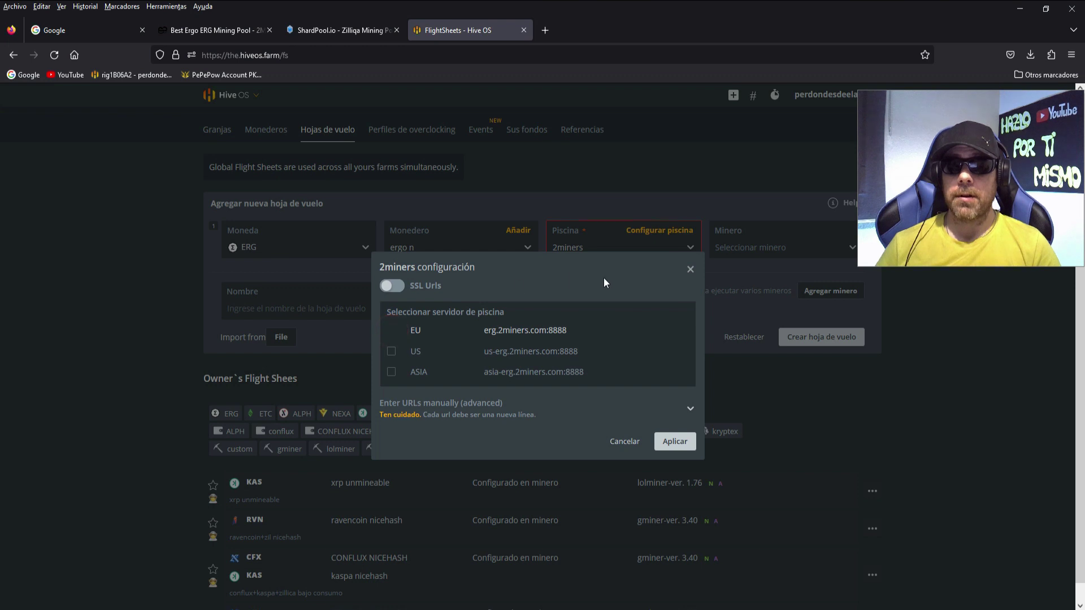
pyautogui.click(675, 441)
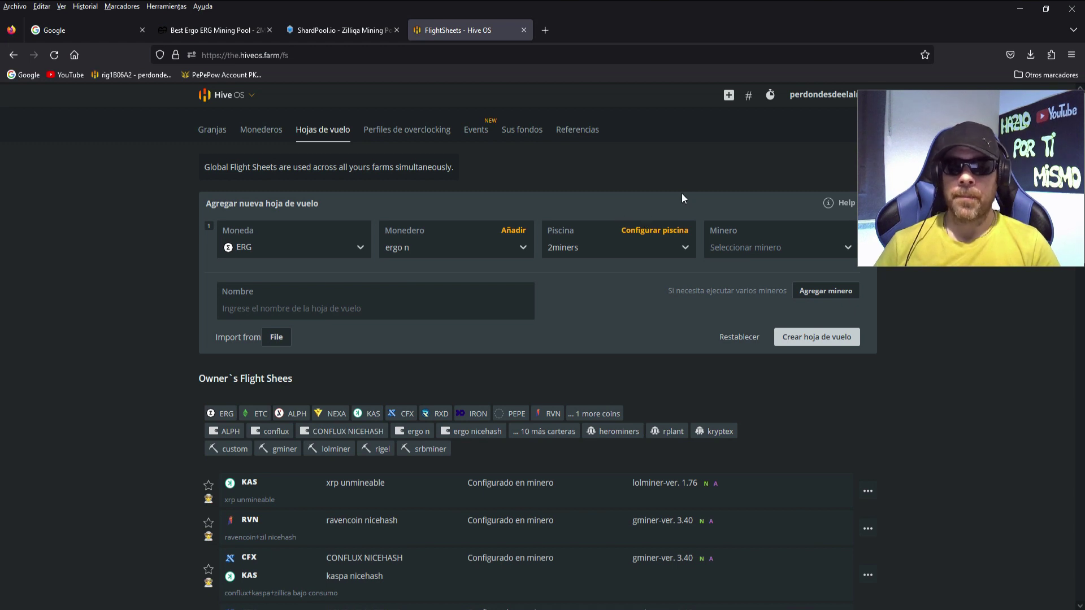
# Select GMiner as the flight sheet's miner and set its version to 3.40 in the miner configuration.
pyautogui.click(847, 249)
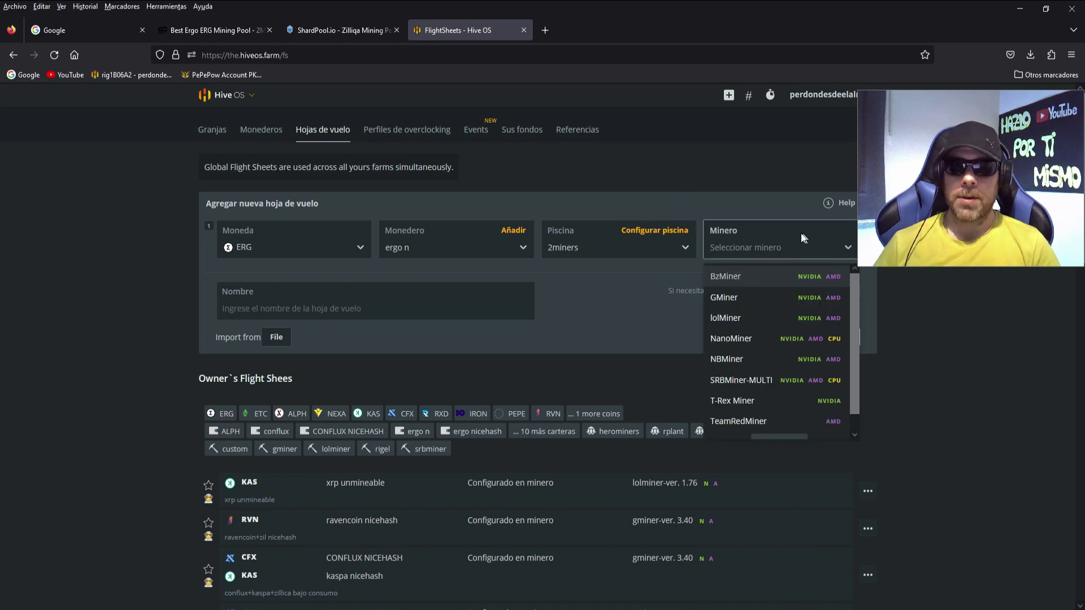
pyautogui.click(726, 301)
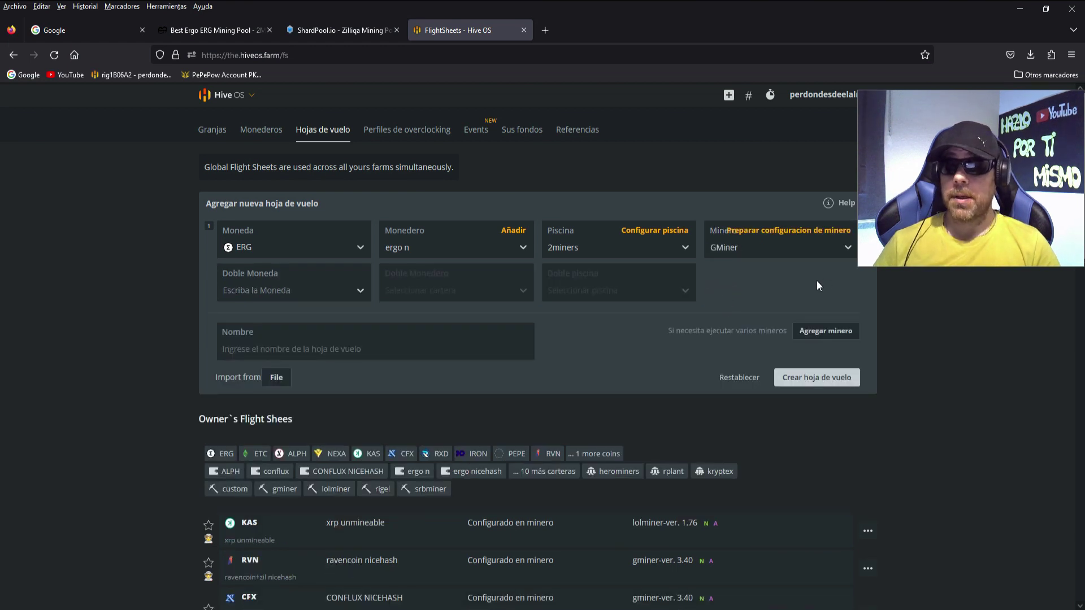
pyautogui.click(777, 230)
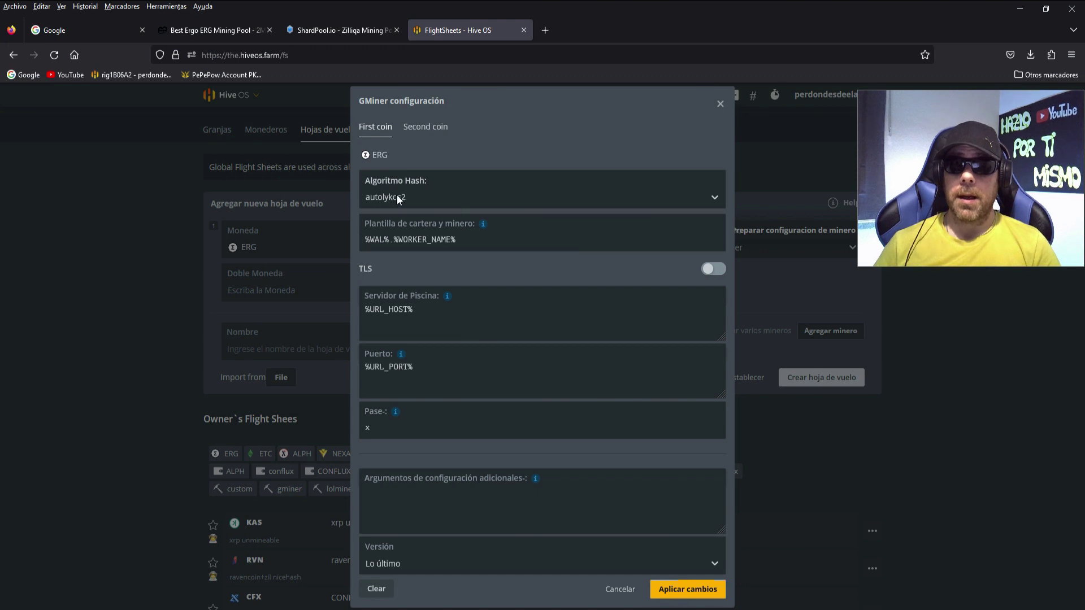
pyautogui.click(718, 198)
pyautogui.click(719, 197)
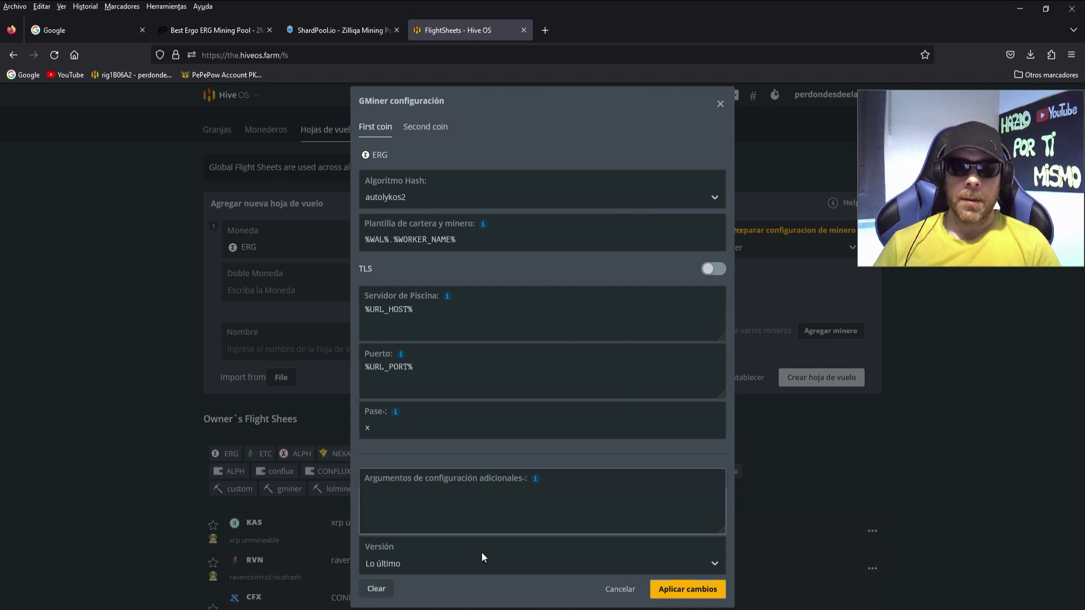
pyautogui.click(705, 559)
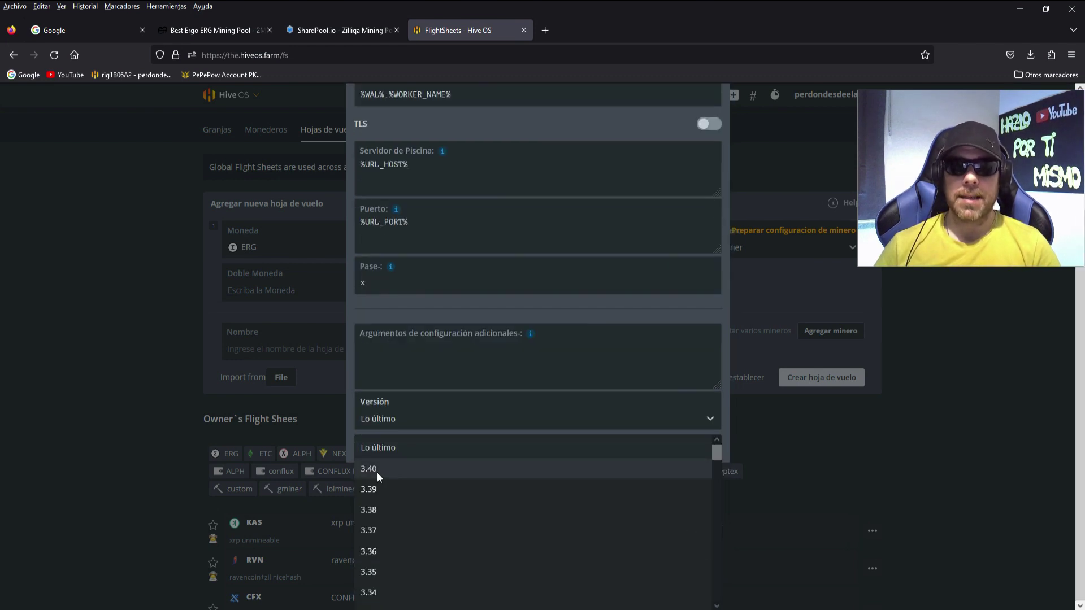
pyautogui.click(378, 470)
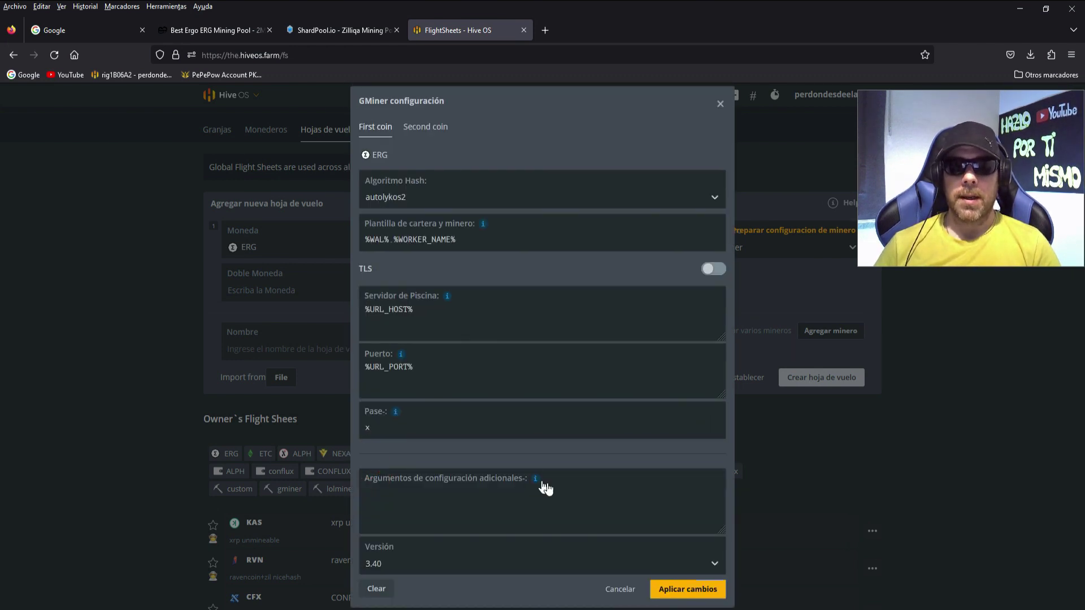
# Paste the additional arguments with Ergo clocks 1450/2000, Zilliqa server eu1-zil.shardpool.io:3333, the ZIL wallet address, and Zilliqa clocks 1500/2000.
pyautogui.click(389, 493)
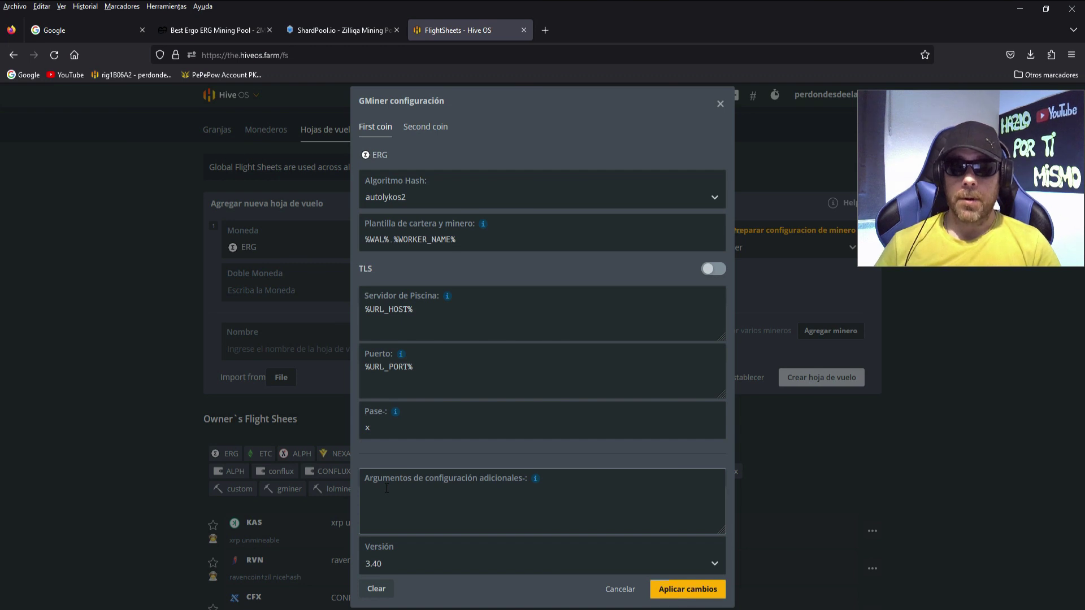
pyautogui.click(381, 483)
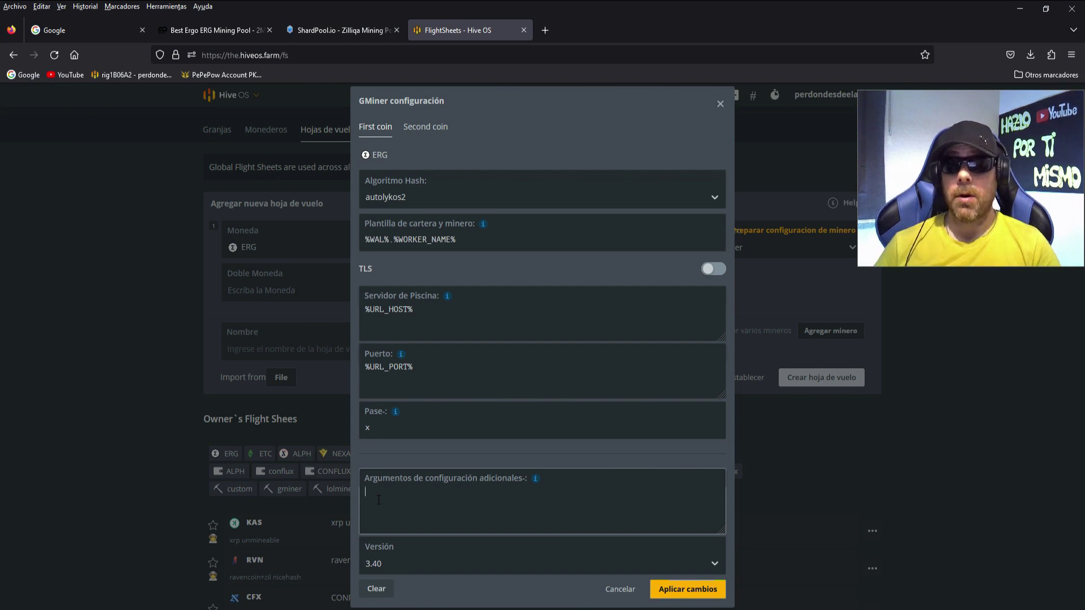
pyautogui.click(378, 499)
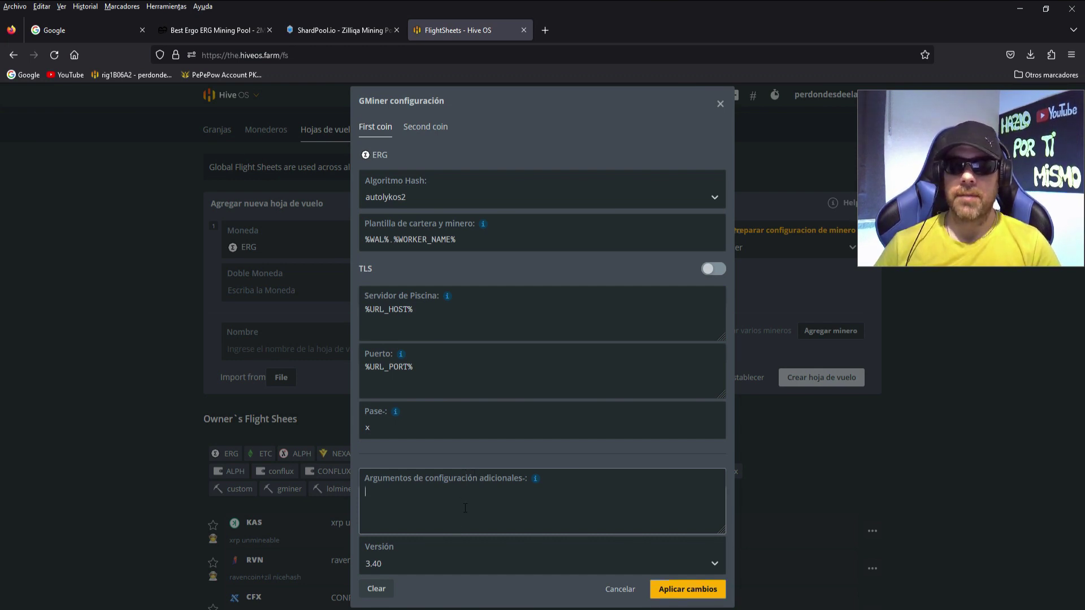
pyautogui.rightClick(374, 495)
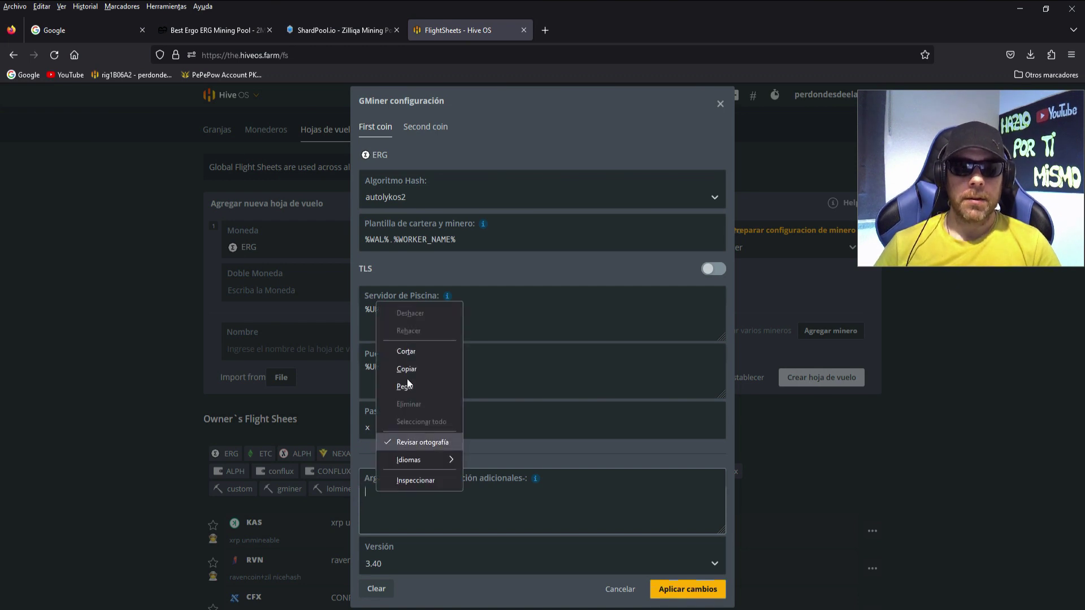
pyautogui.click(406, 387)
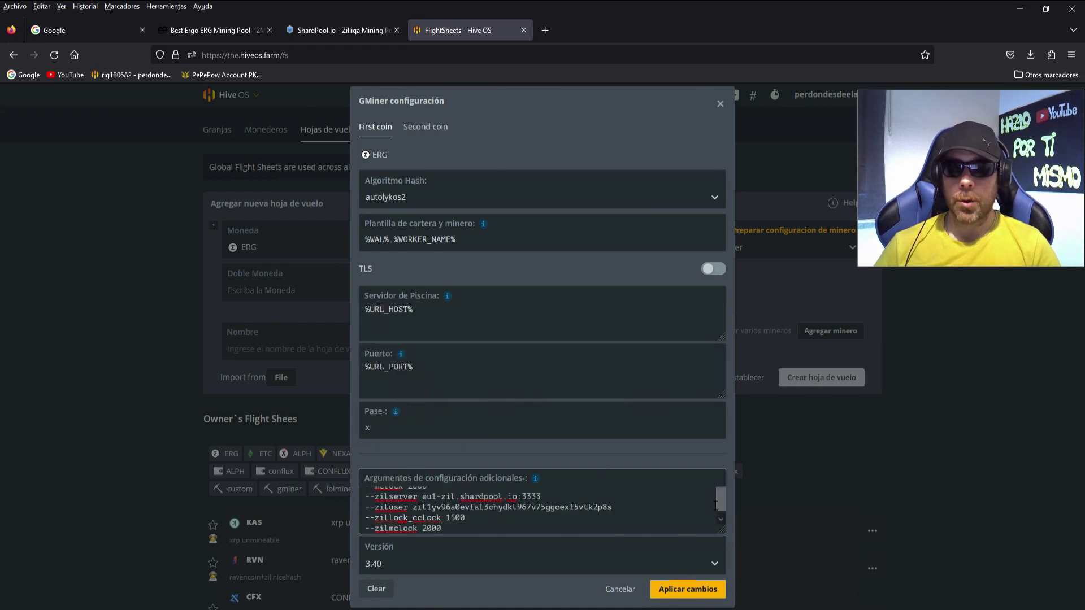
# Review the Ergo core clock and memory clock values at the start of the additional arguments.
pyautogui.moveTo(724, 500); pyautogui.dragTo(721, 476)
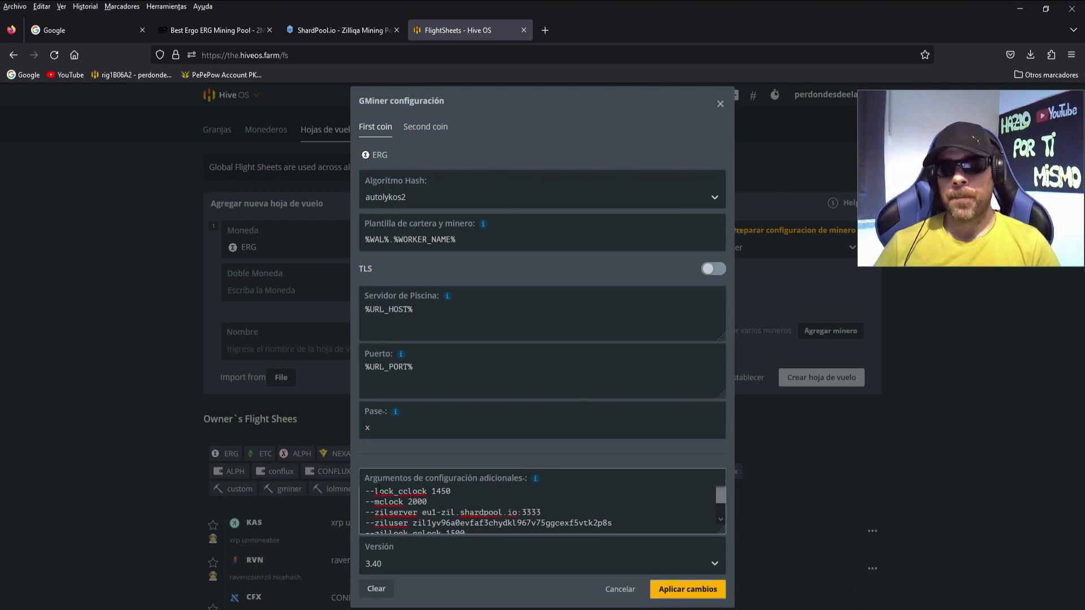
pyautogui.moveTo(365, 491); pyautogui.dragTo(451, 491)
pyautogui.click(465, 491)
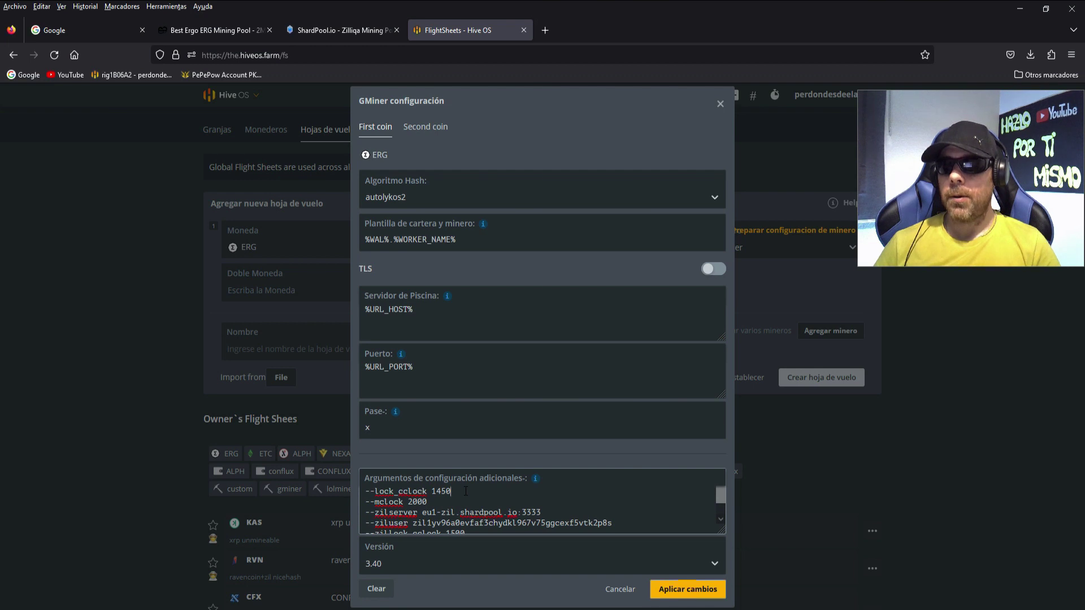
pyautogui.moveTo(432, 491); pyautogui.dragTo(446, 491)
pyautogui.click(449, 491)
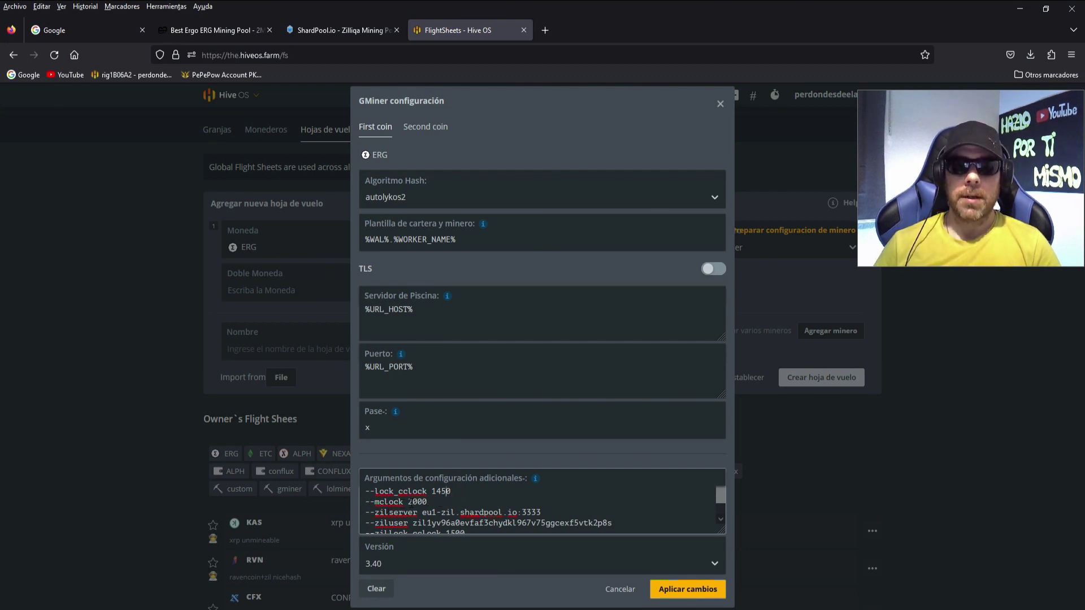
pyautogui.moveTo(409, 502); pyautogui.dragTo(429, 499)
pyautogui.click(431, 500)
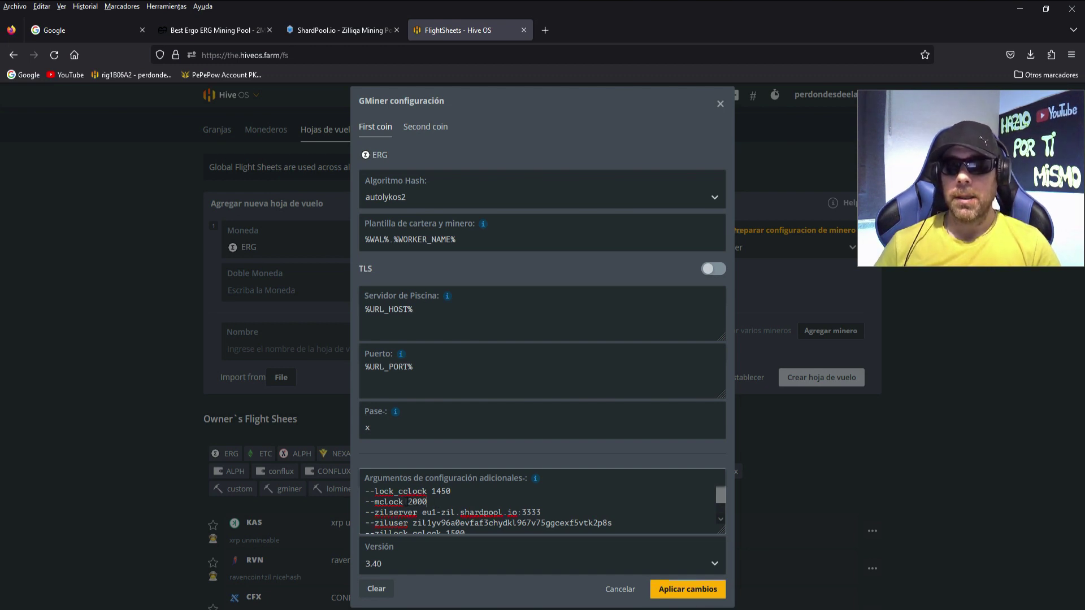
pyautogui.click(434, 503)
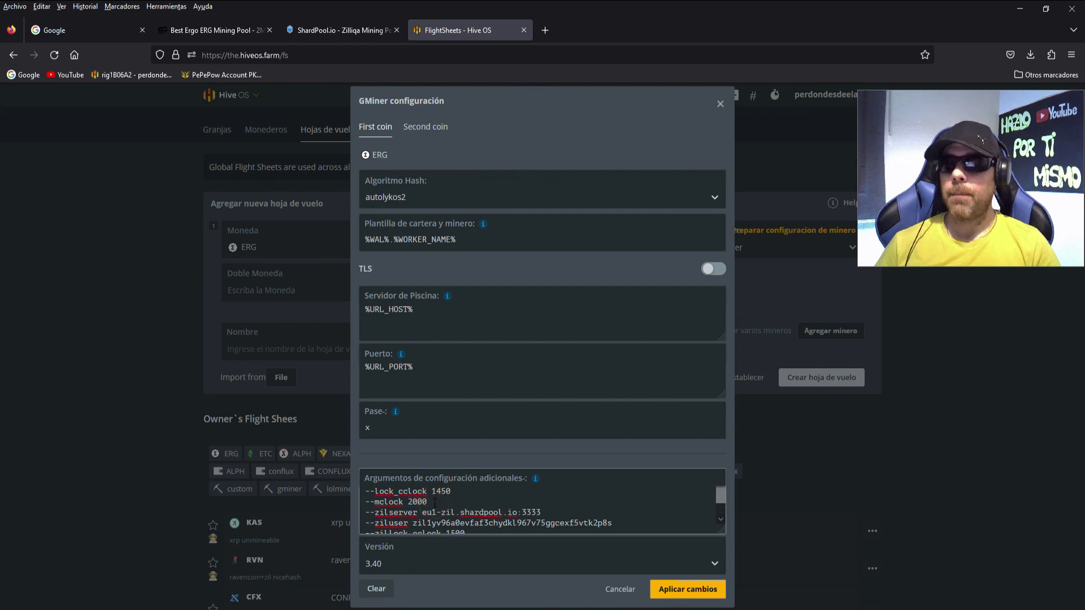